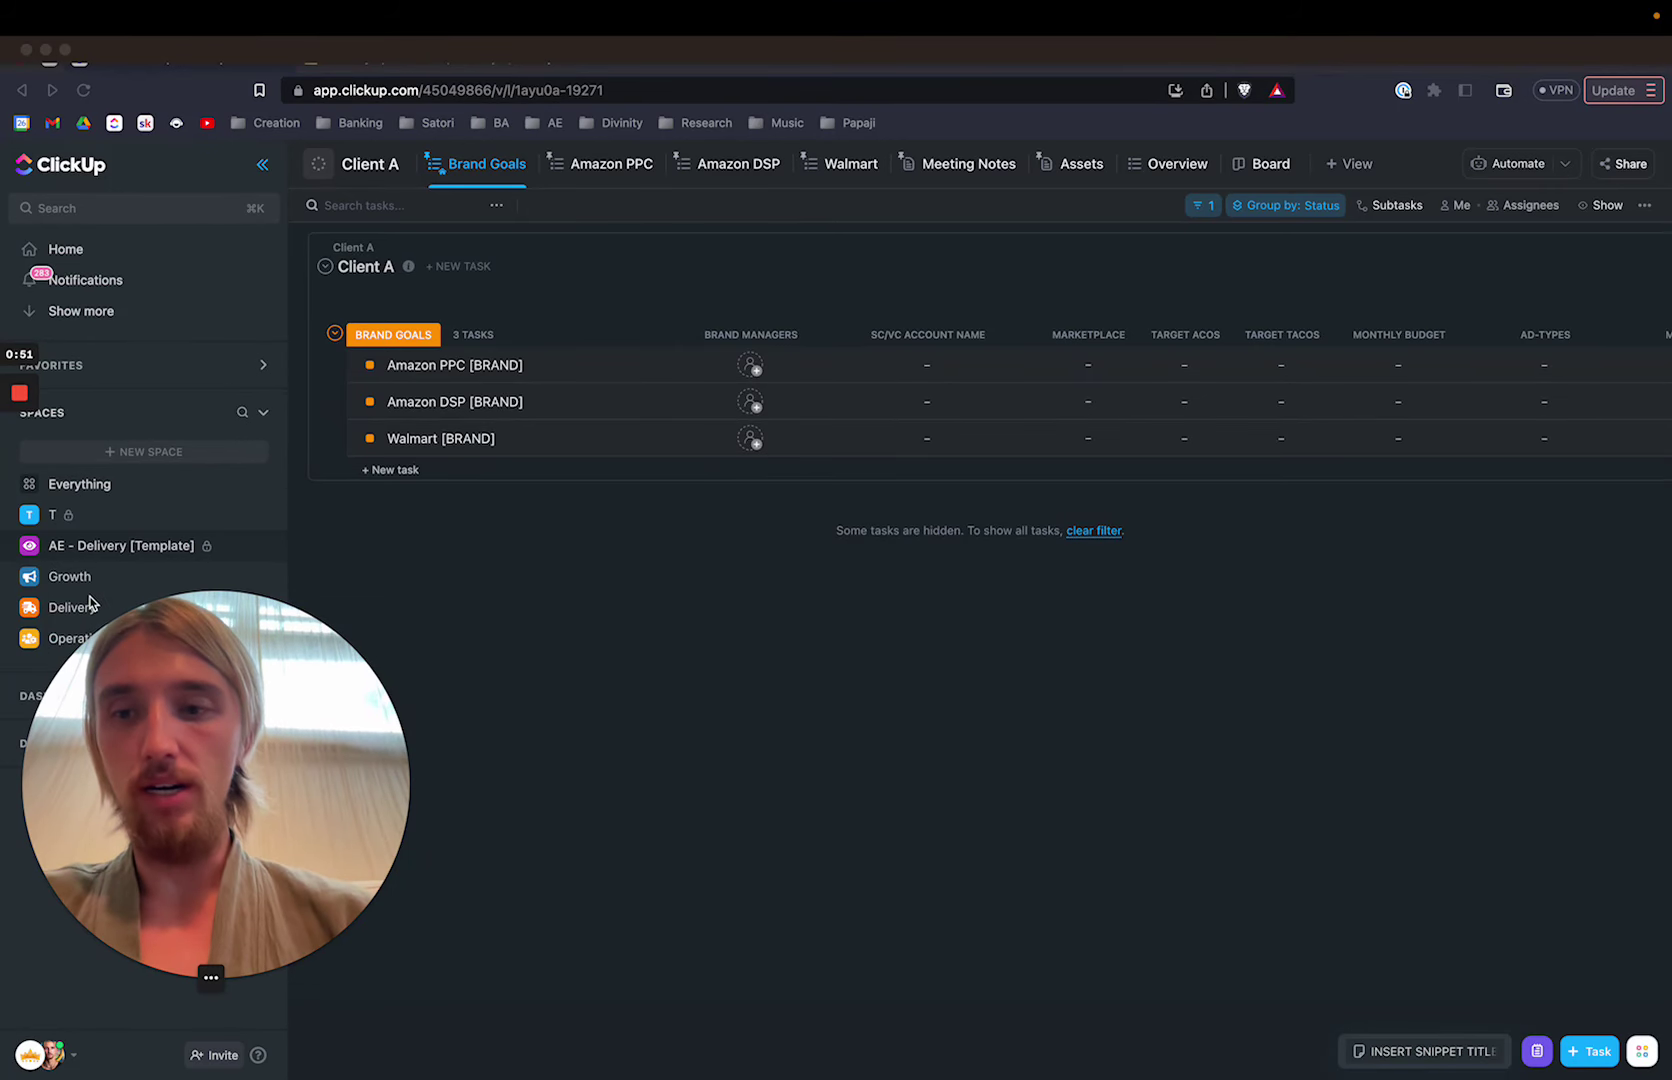
Move from the Client A Brand Goals list over to the Skool Digital Sanctuary lesson
{"action": "left_click_drag", "start_coordinate": [184, 664], "coordinate": [700, 673]}
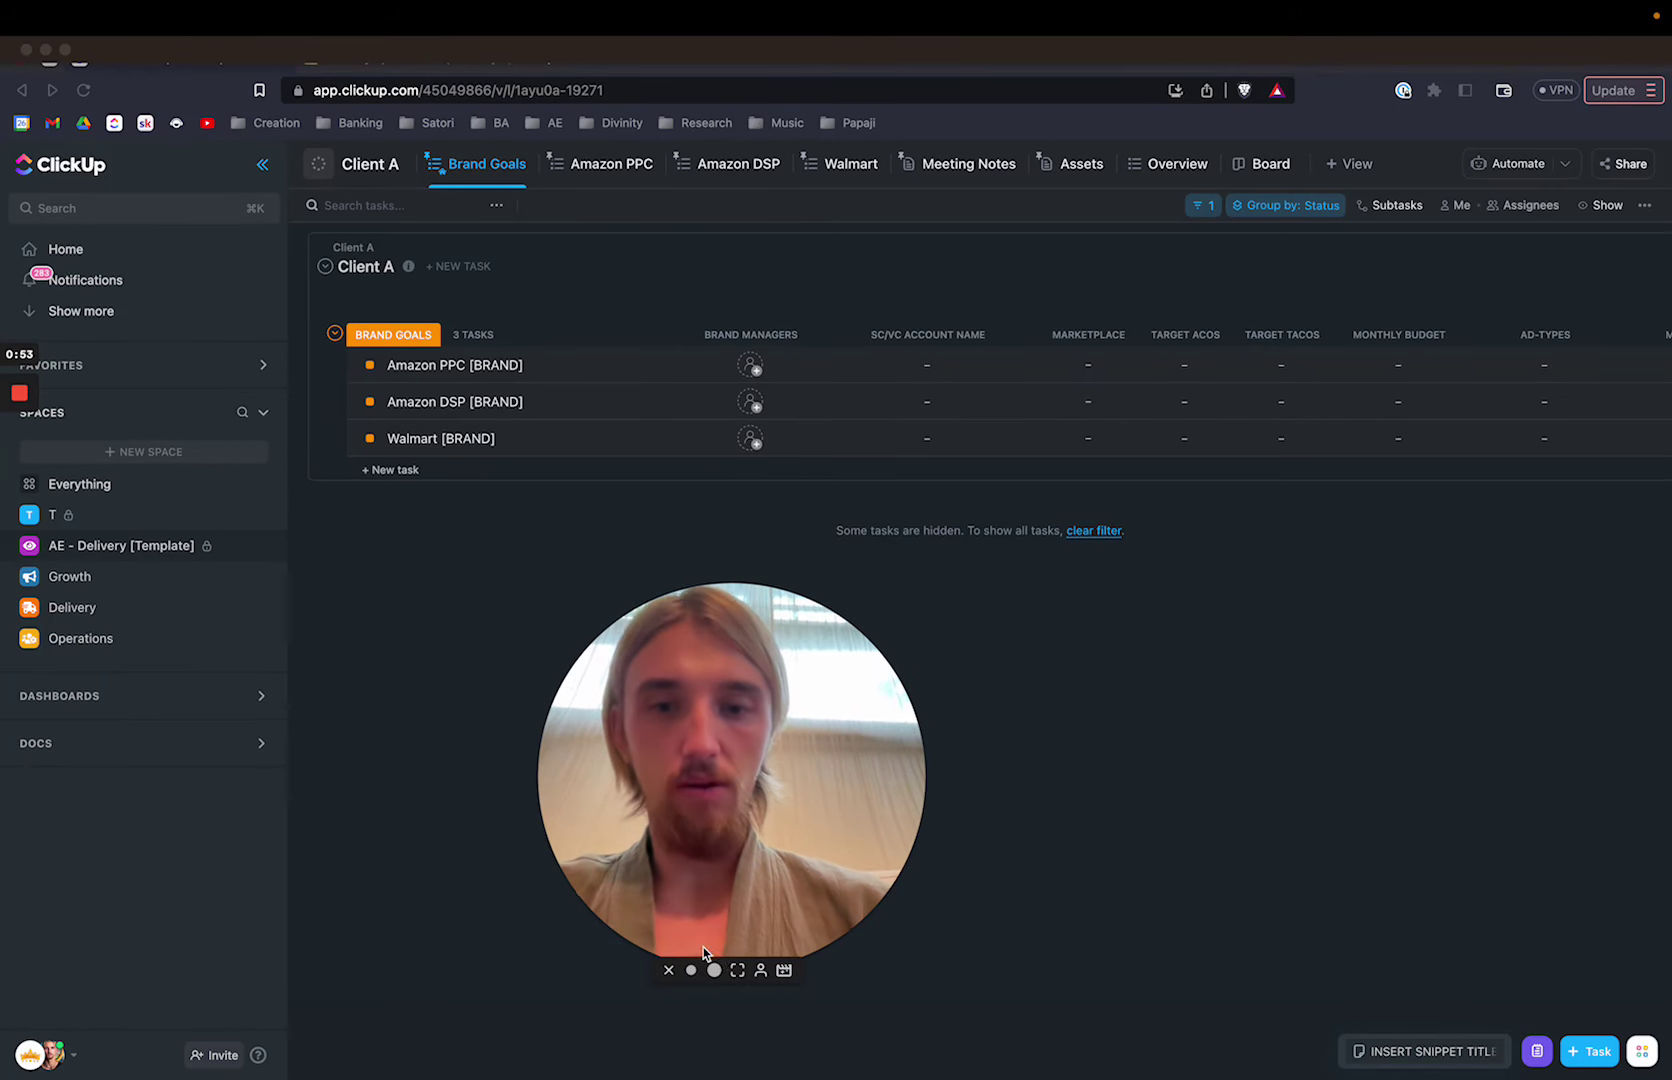
{"action": "left_click", "coordinate": [688, 968]}
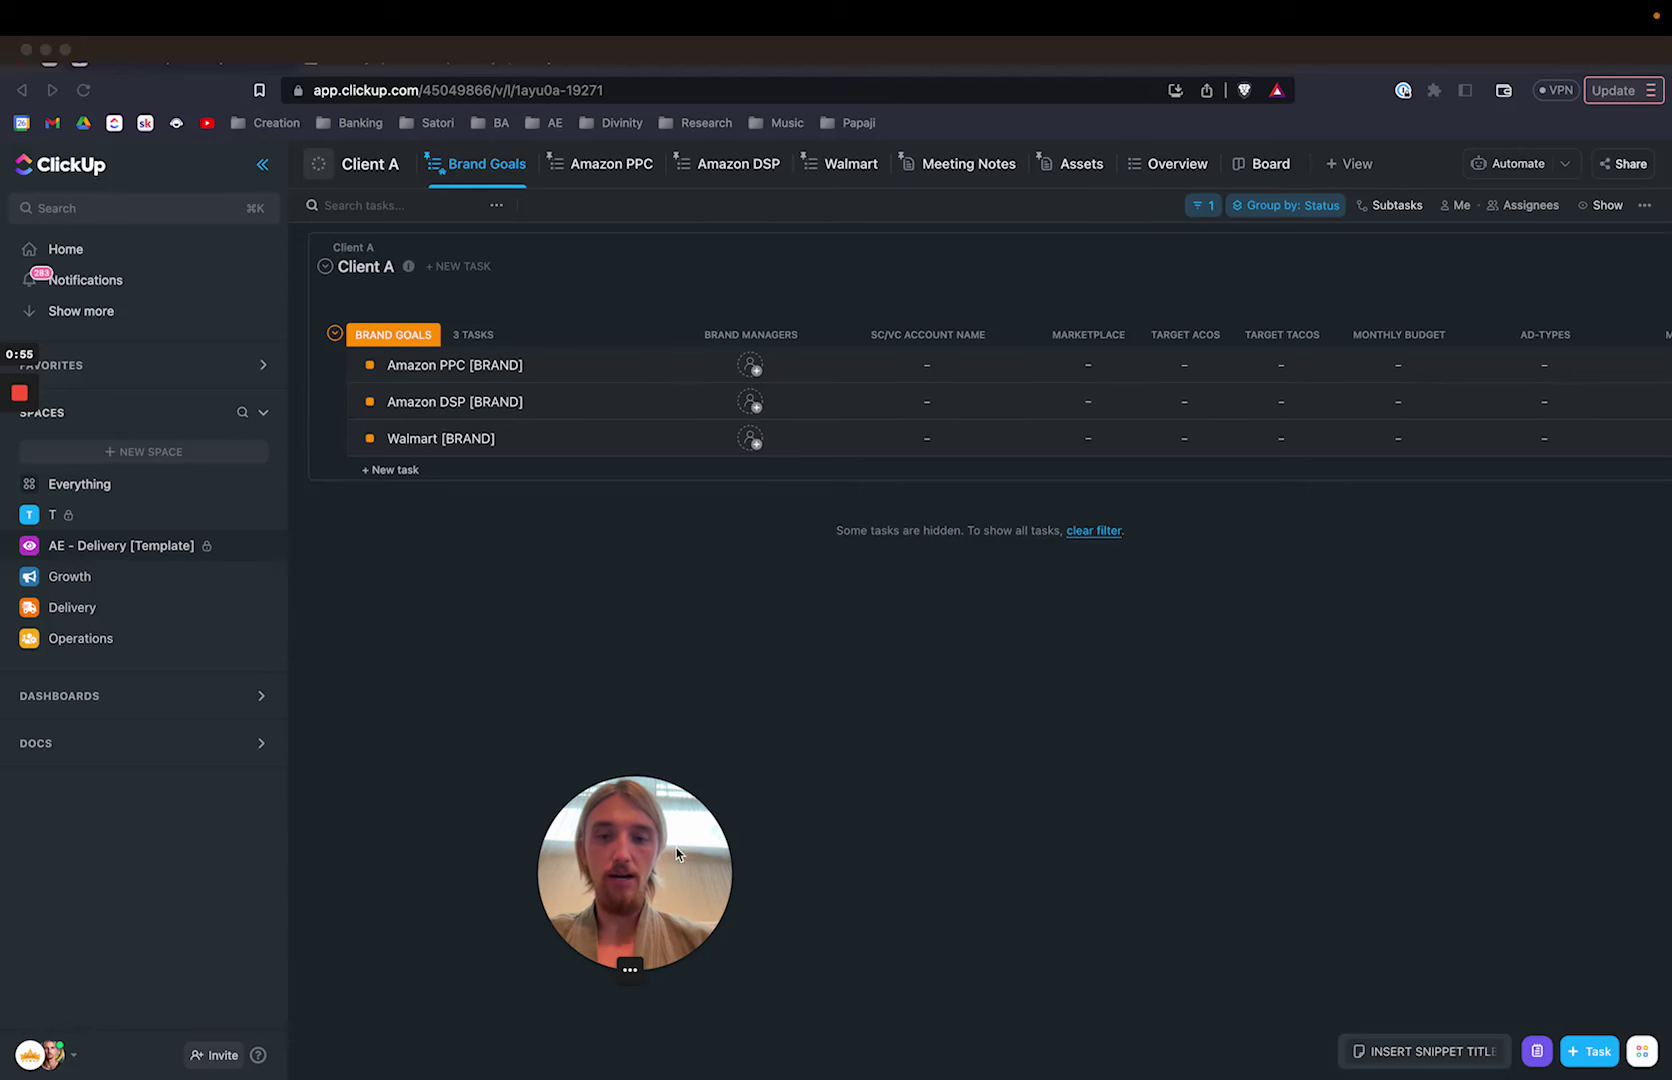
{"action": "left_click_drag", "start_coordinate": [627, 940], "coordinate": [110, 942]}
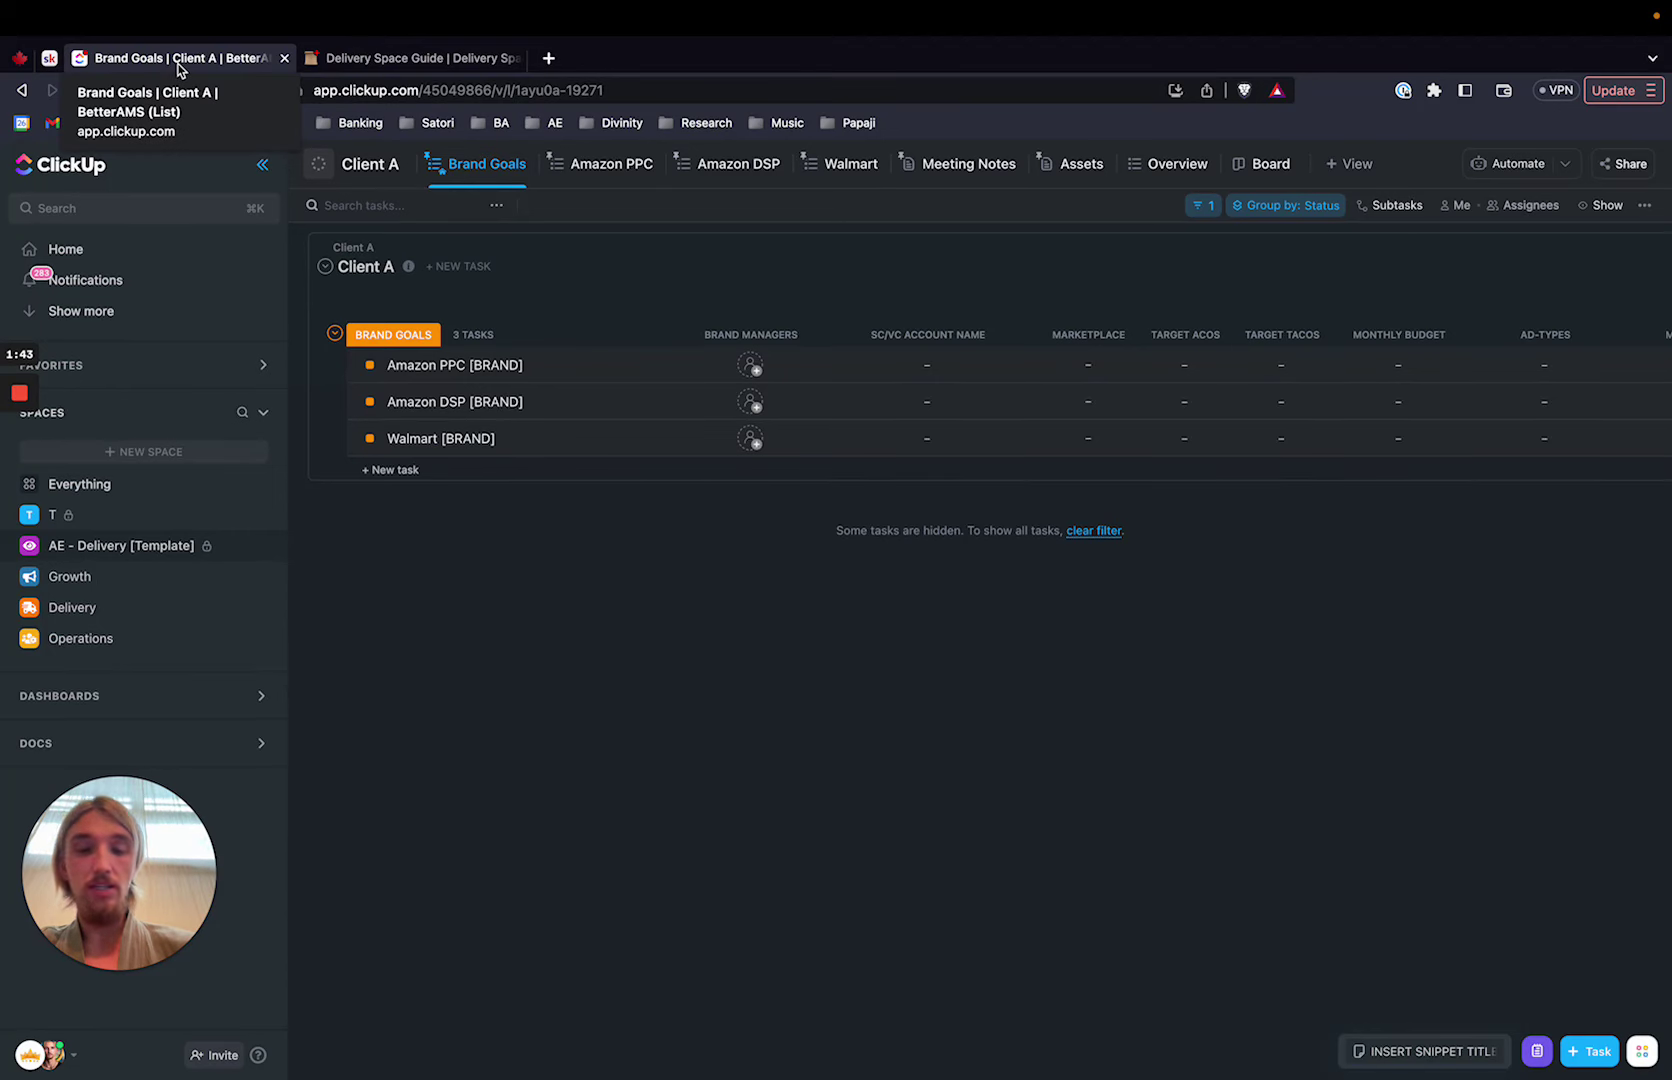
{"action": "left_click", "coordinate": [48, 62]}
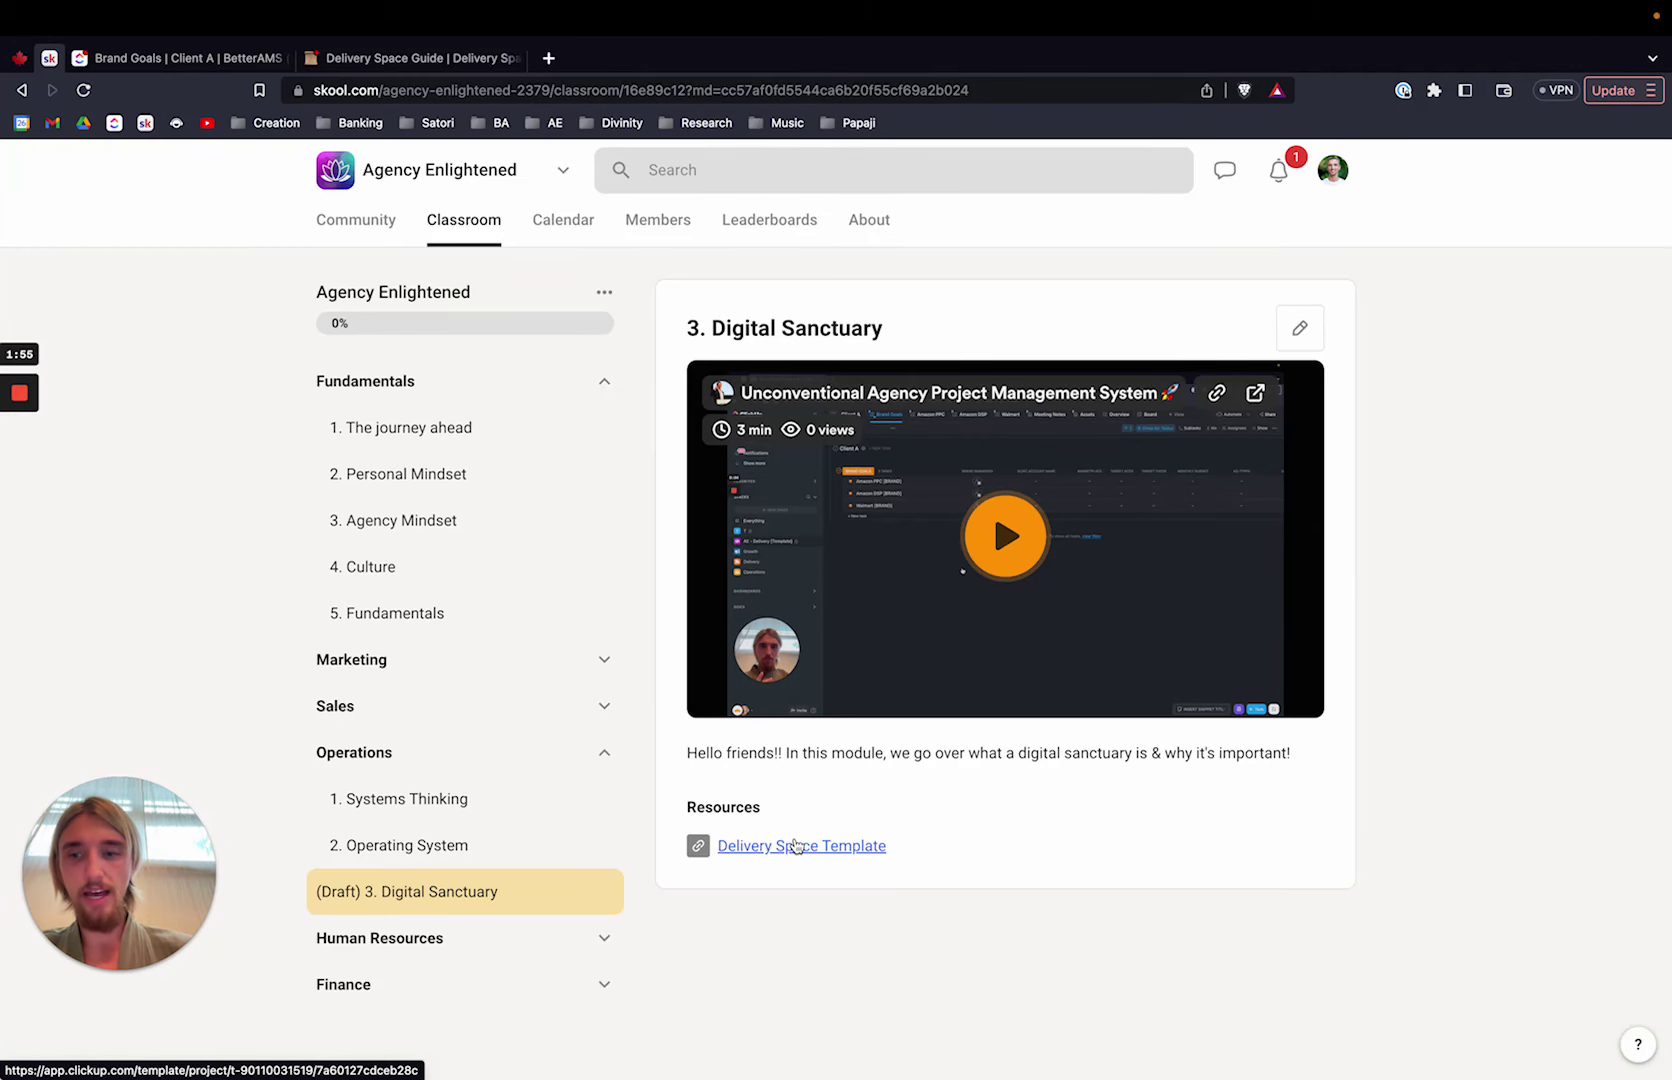
{"action": "left_click", "coordinate": [199, 62]}
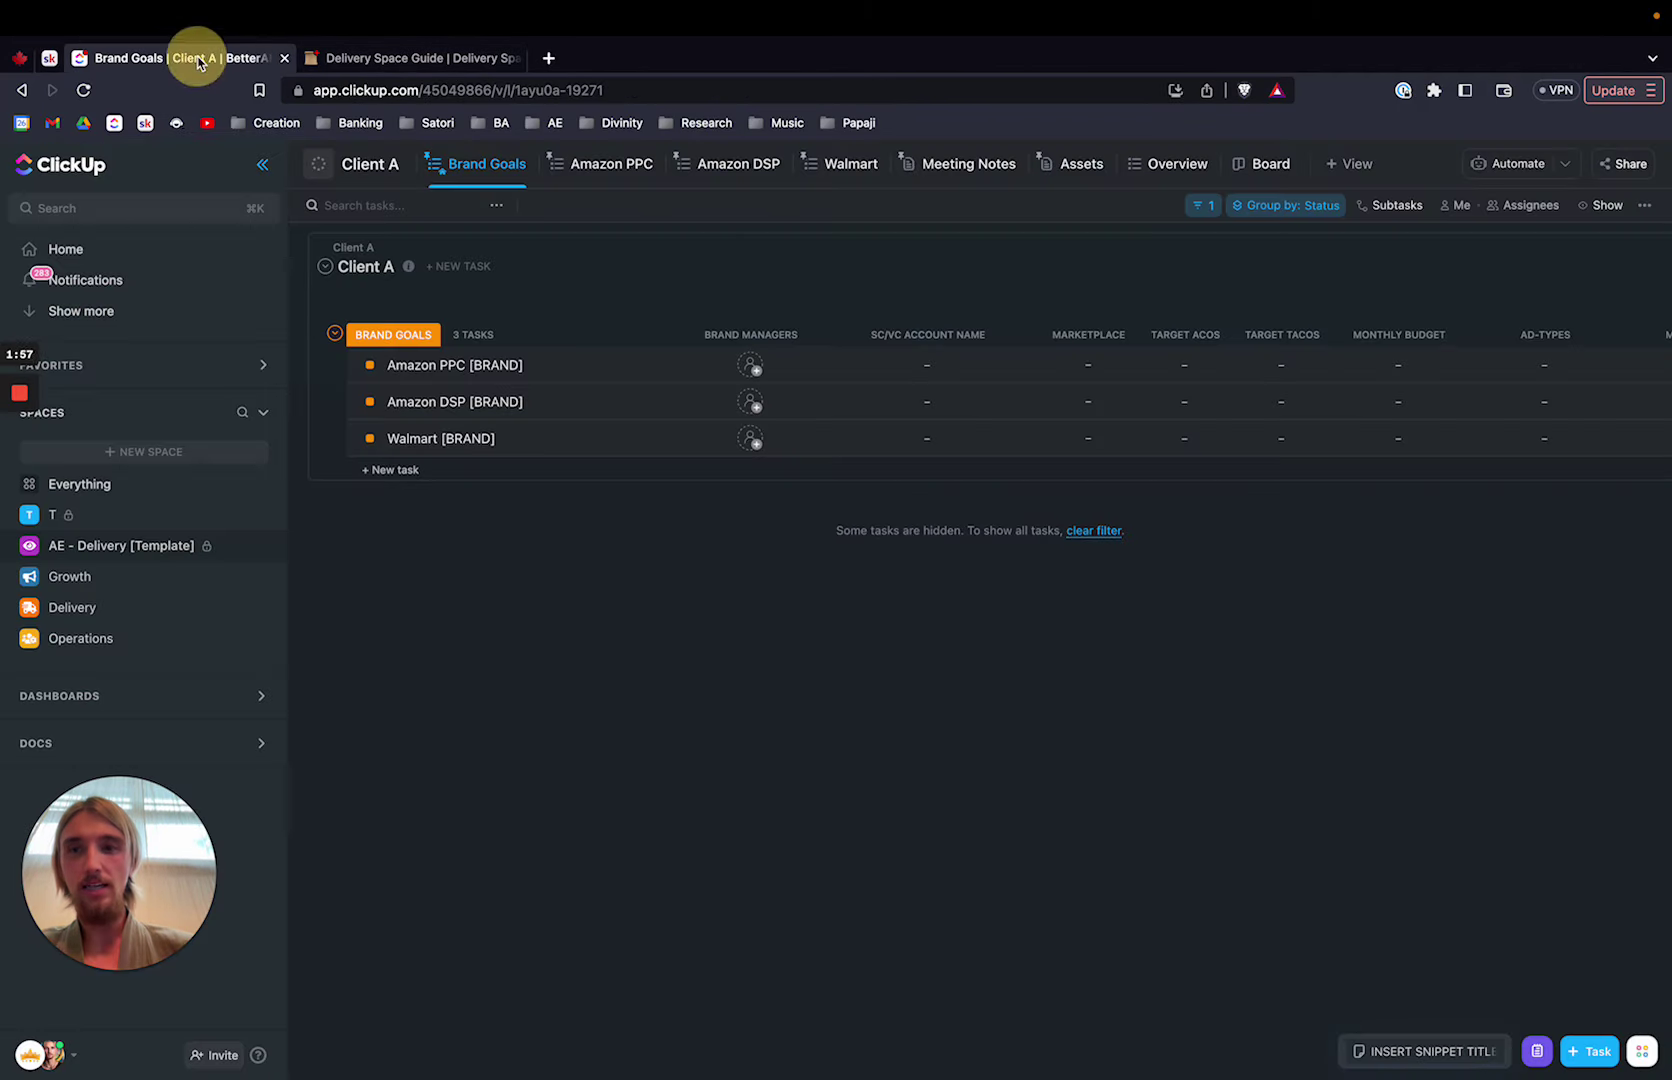
{"action": "left_click", "coordinate": [49, 58]}
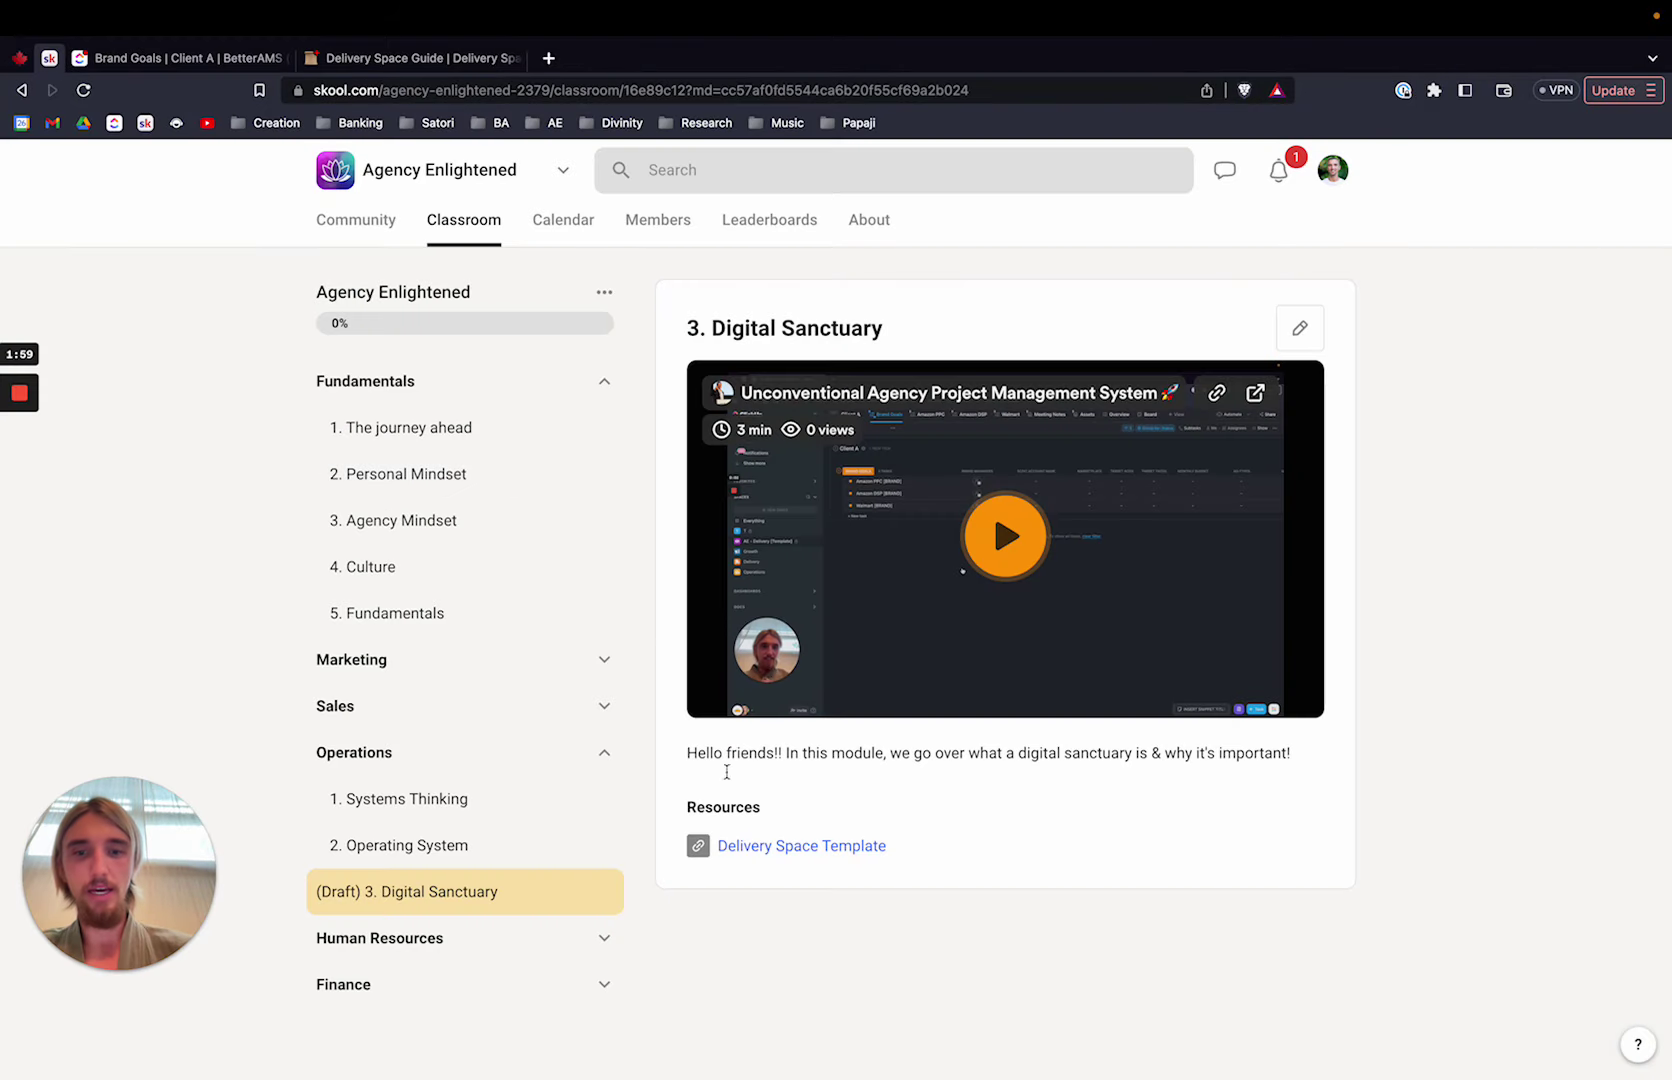
Open the Delivery Space Template link, recheck the lesson, then return to its Use a template page
{"action": "left_click", "coordinate": [765, 848]}
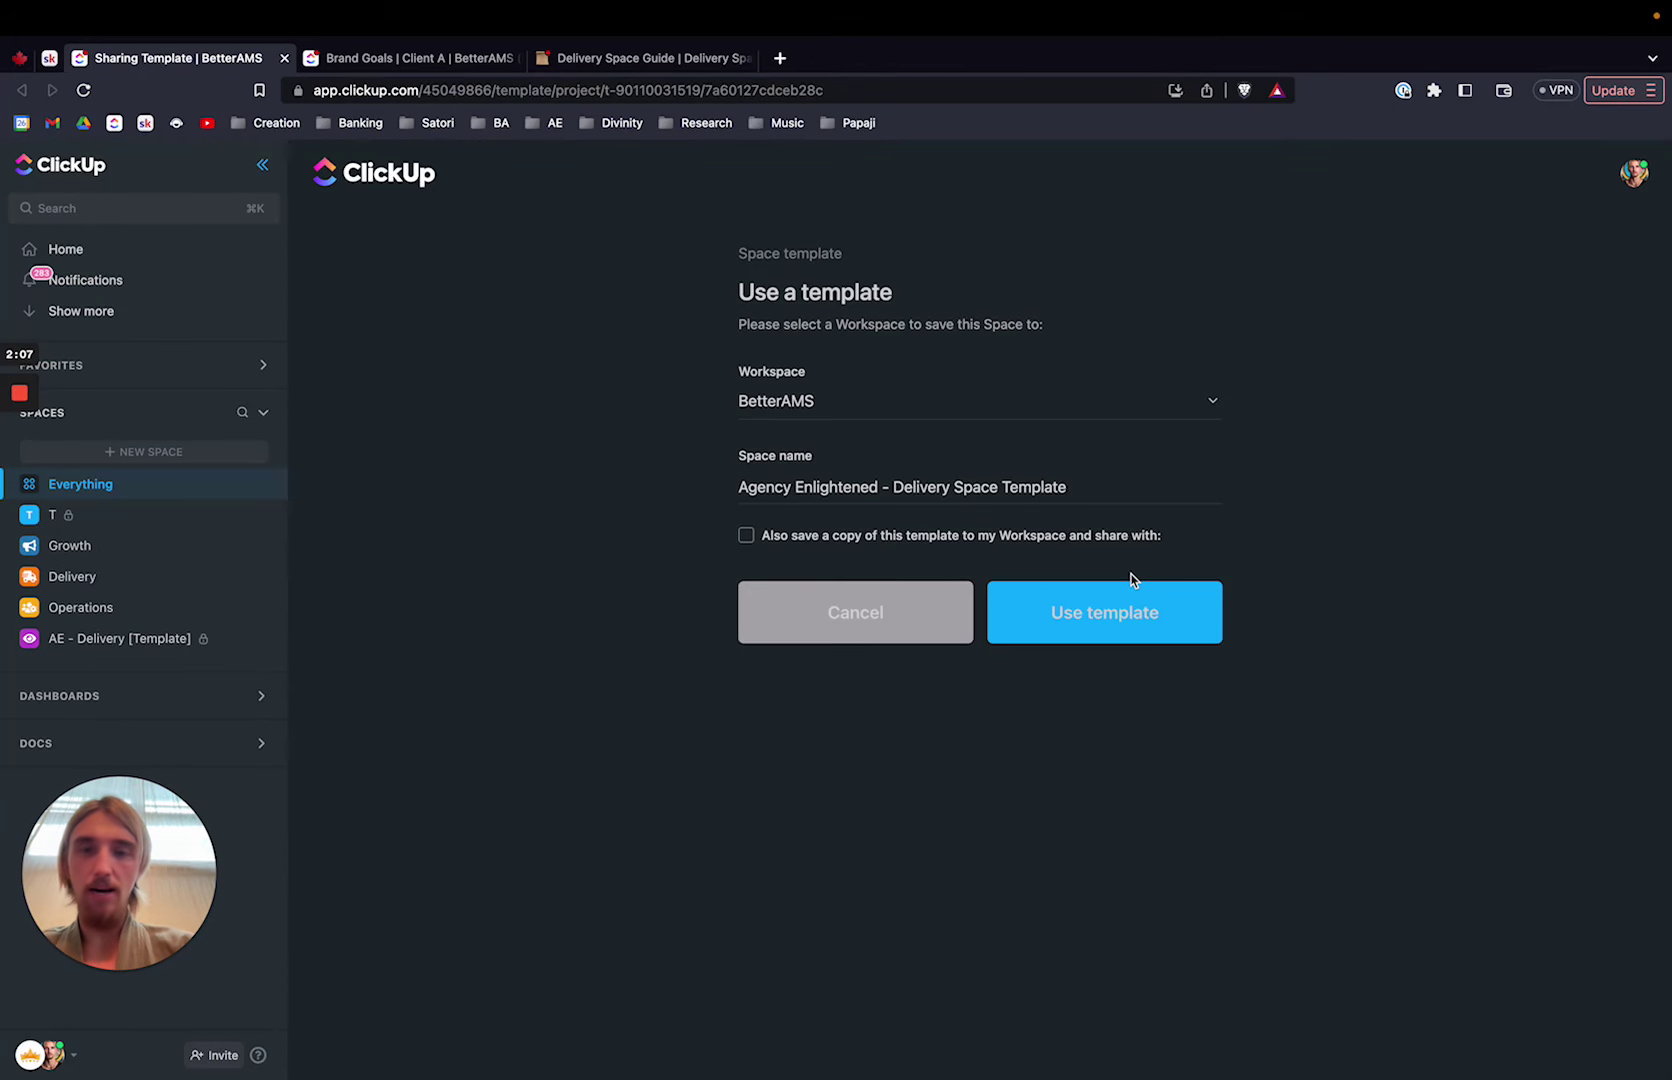
{"action": "left_click", "coordinate": [52, 62]}
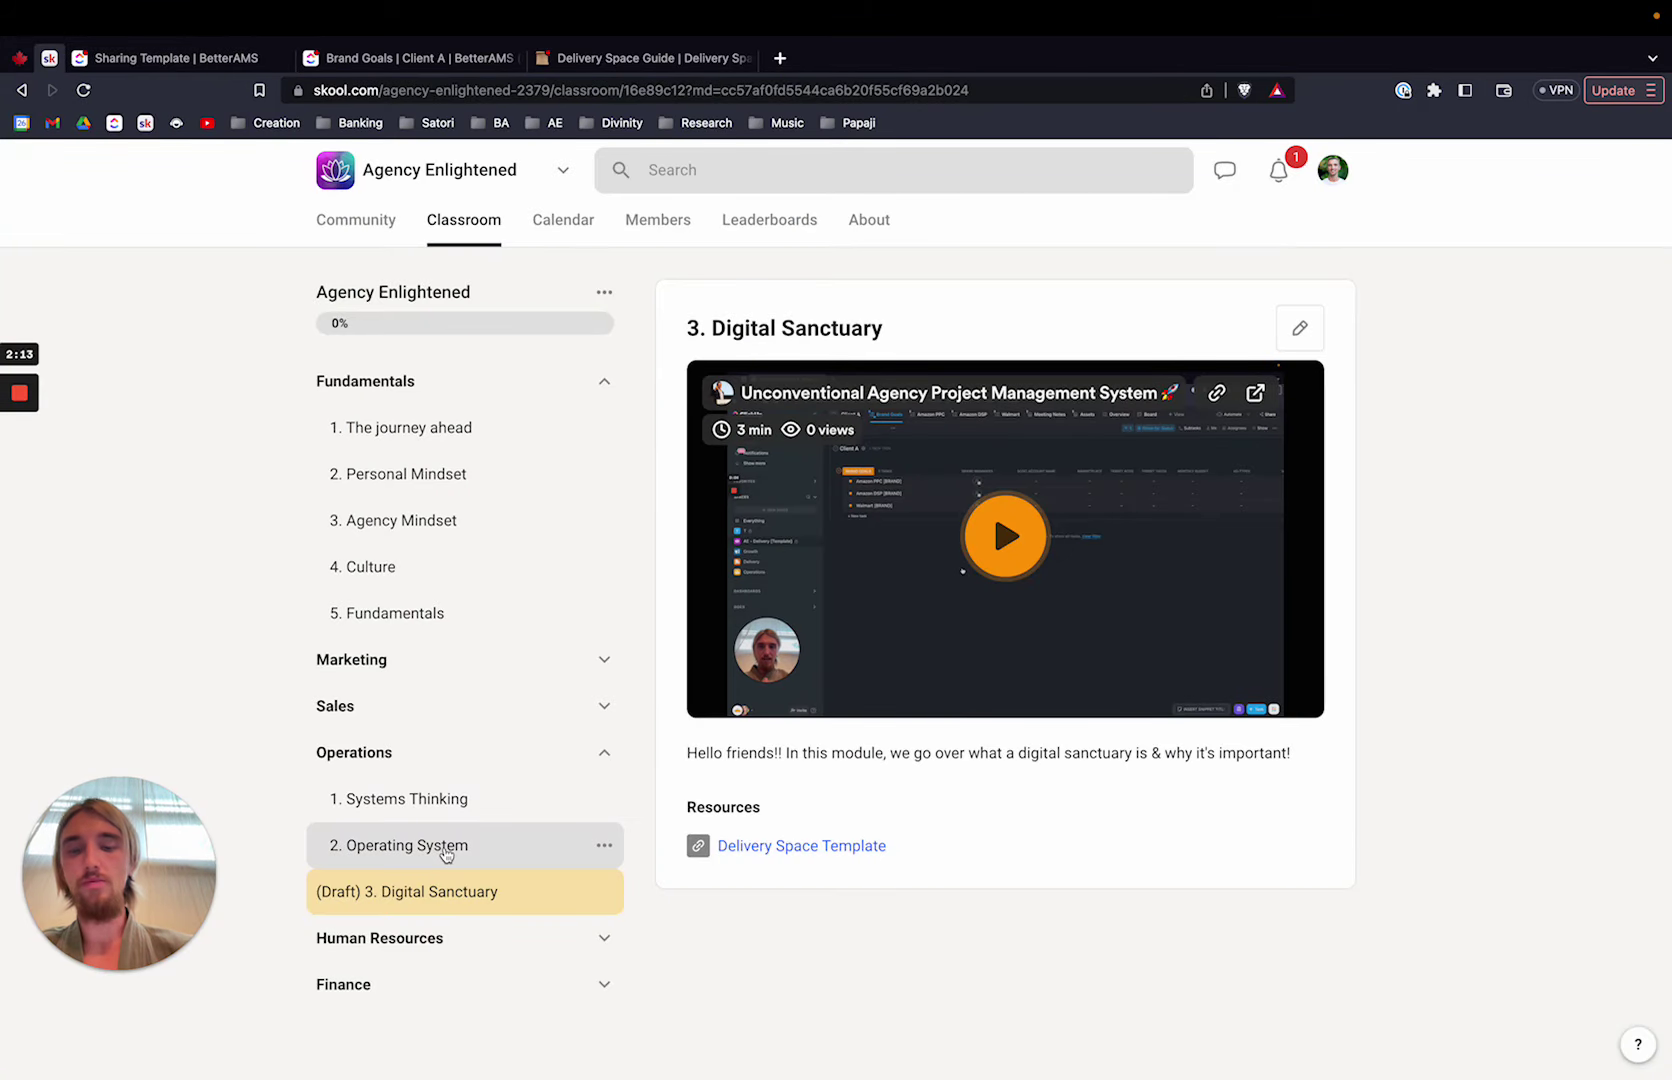
{"action": "left_click", "coordinate": [177, 63]}
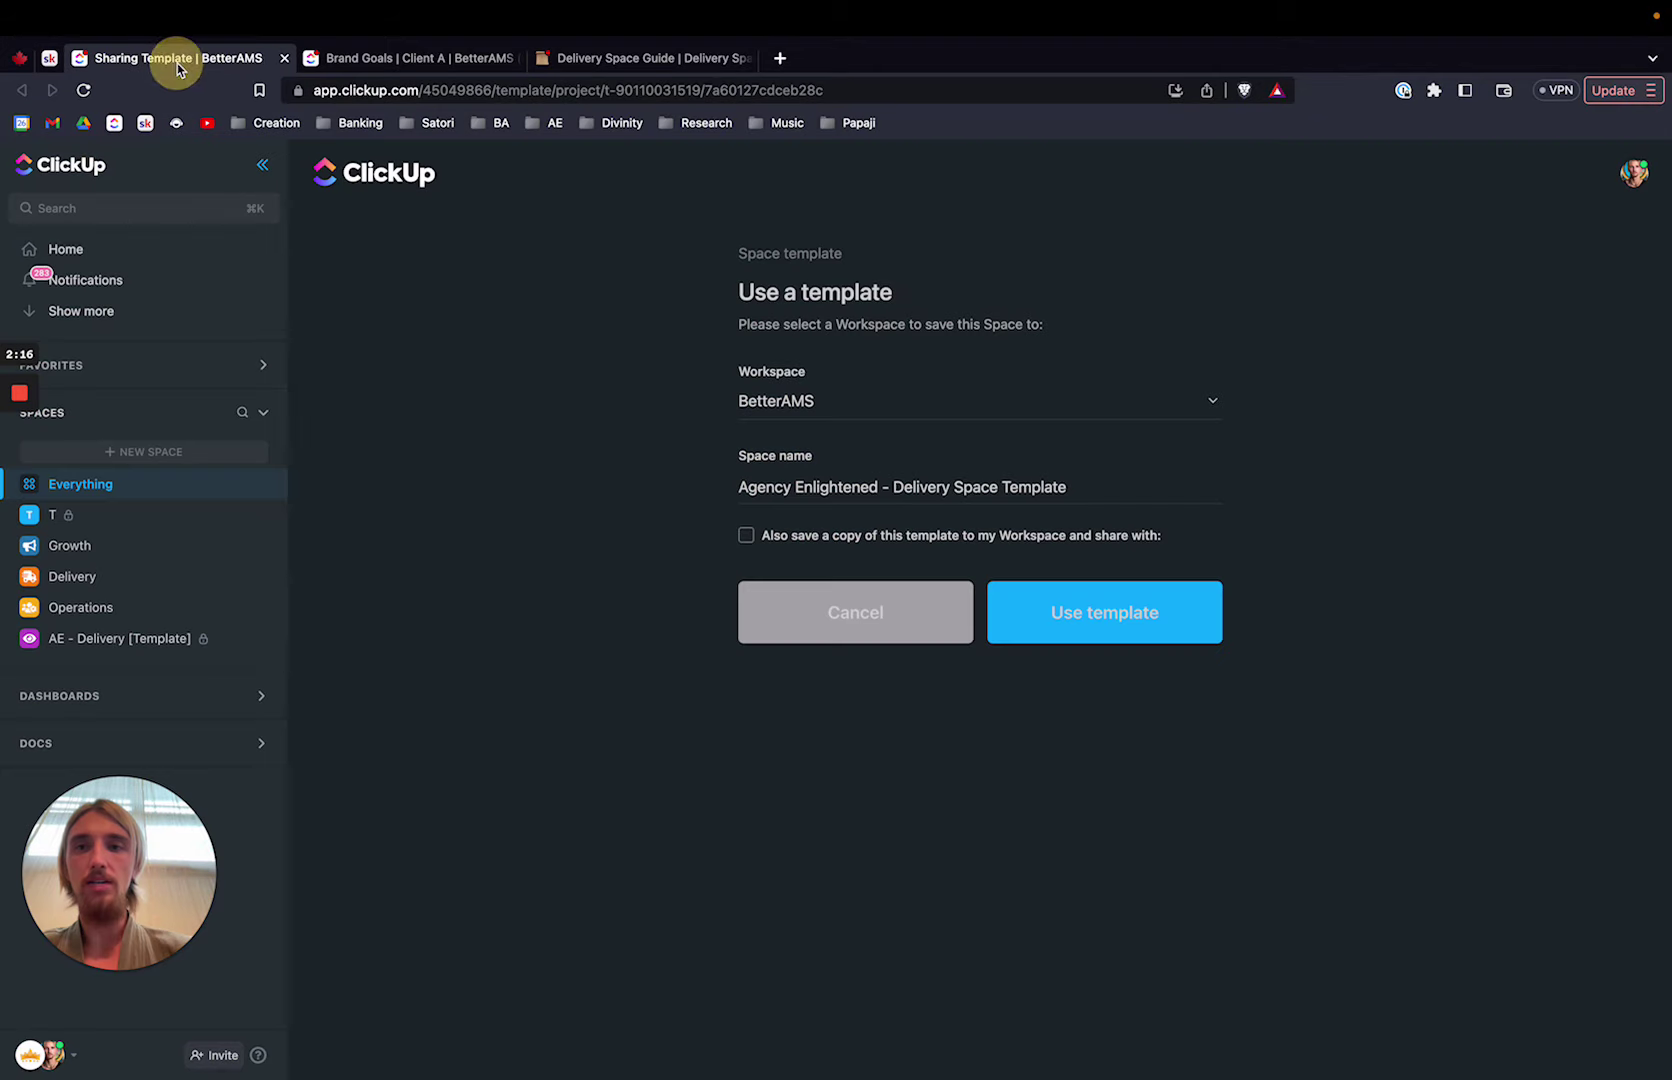
Return to the Digital Sanctuary lesson tab in Skool
{"action": "left_click", "coordinate": [49, 60]}
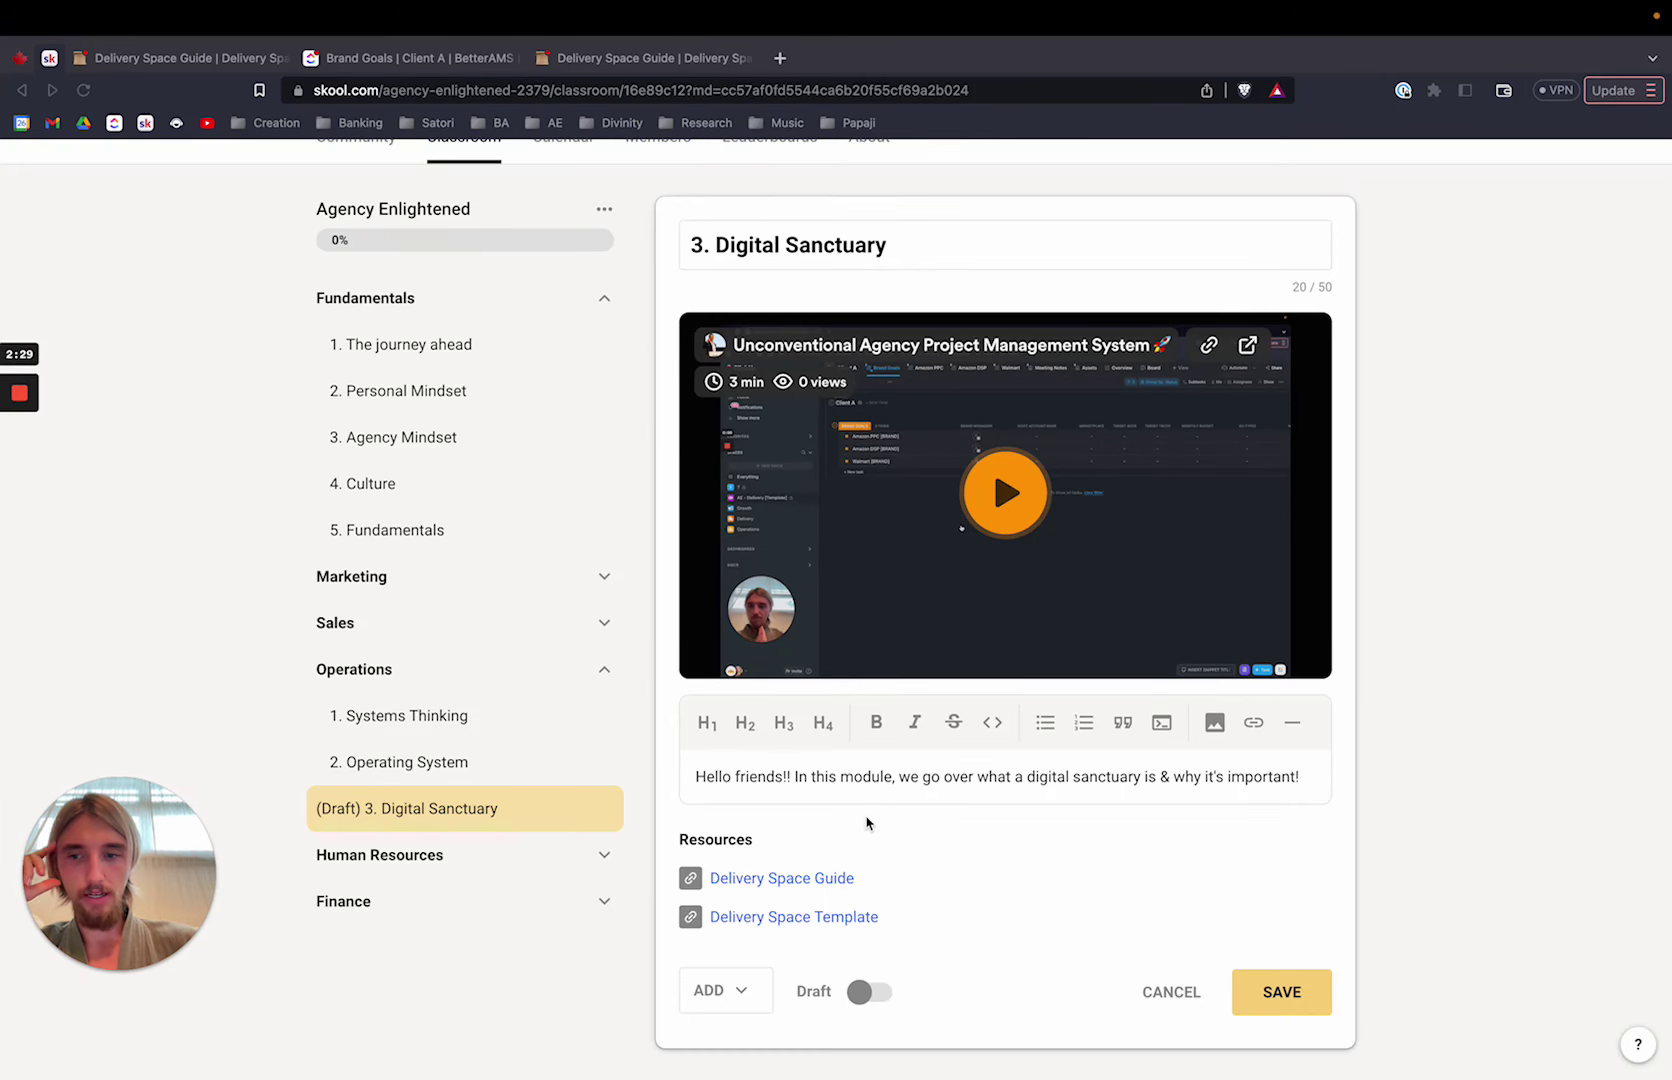
Open the Delivery Space Guide doc and scroll its table of contents into Welcome to ClickUp
{"action": "left_click", "coordinate": [798, 878]}
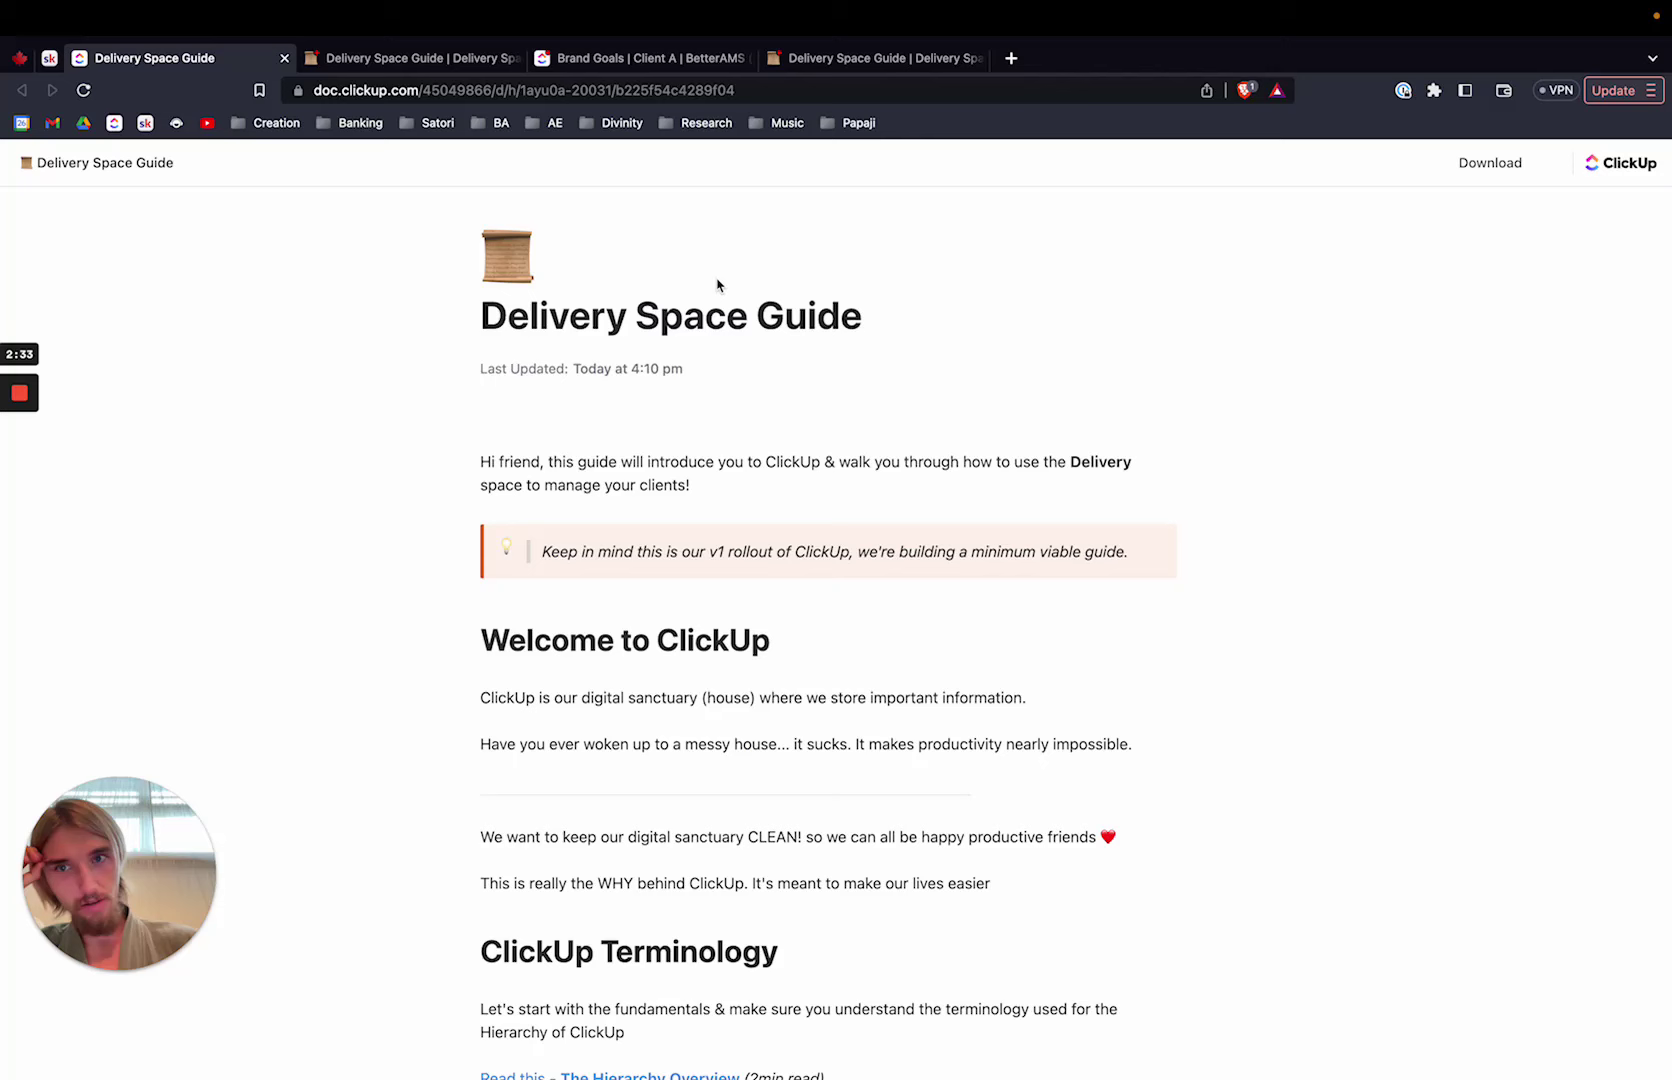
{"action": "scroll", "coordinate": [680, 540], "scroll_direction": "down", "scroll_amount": 2}
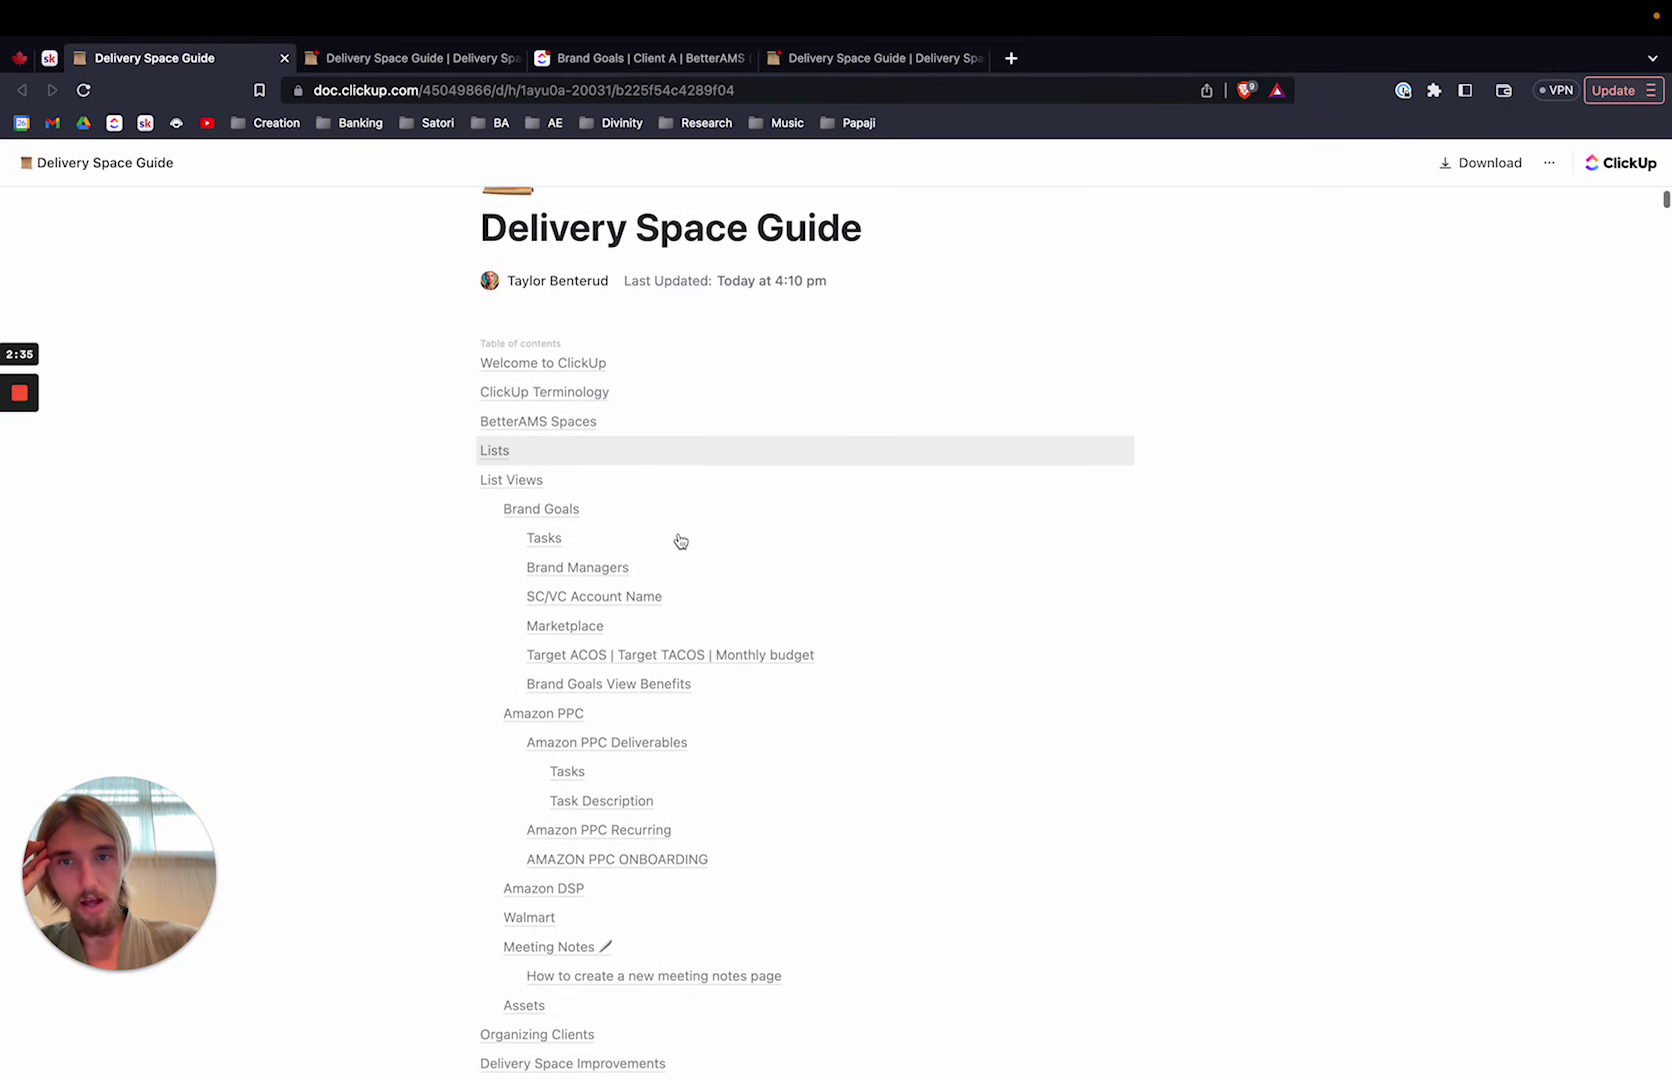
{"action": "scroll", "coordinate": [680, 540], "scroll_direction": "up", "scroll_amount": 2}
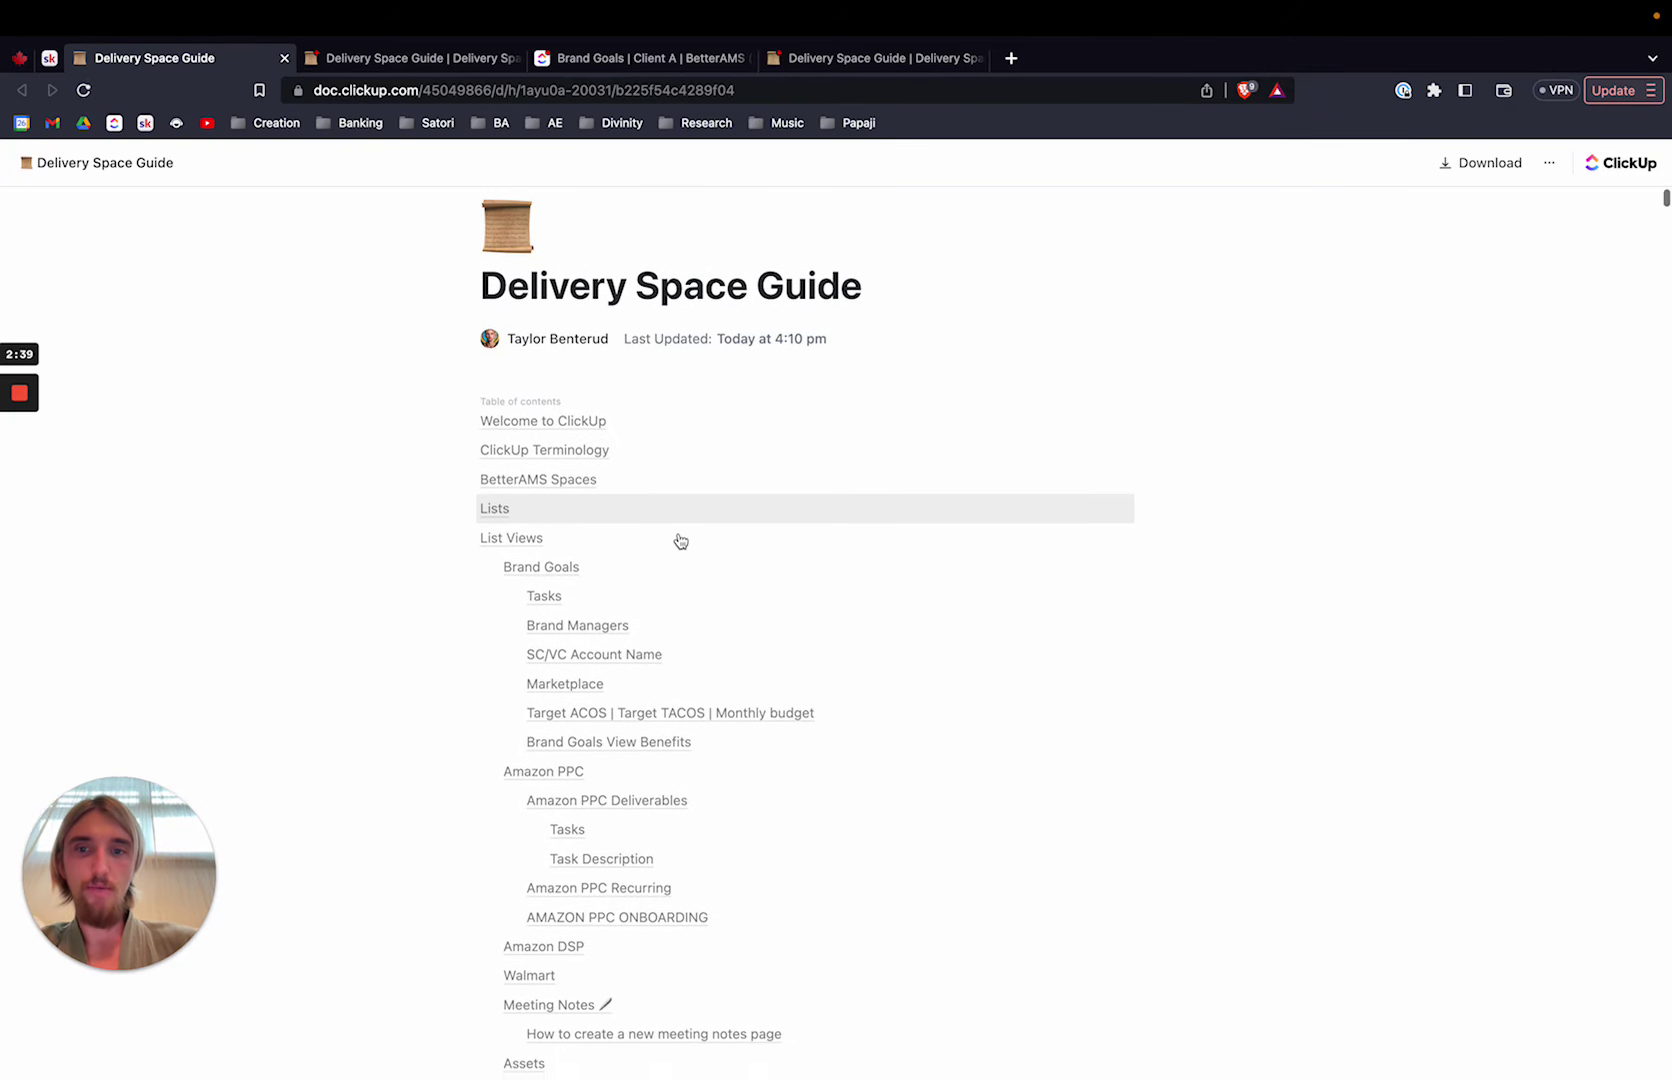
{"action": "scroll", "coordinate": [680, 540], "scroll_direction": "down", "scroll_amount": 3}
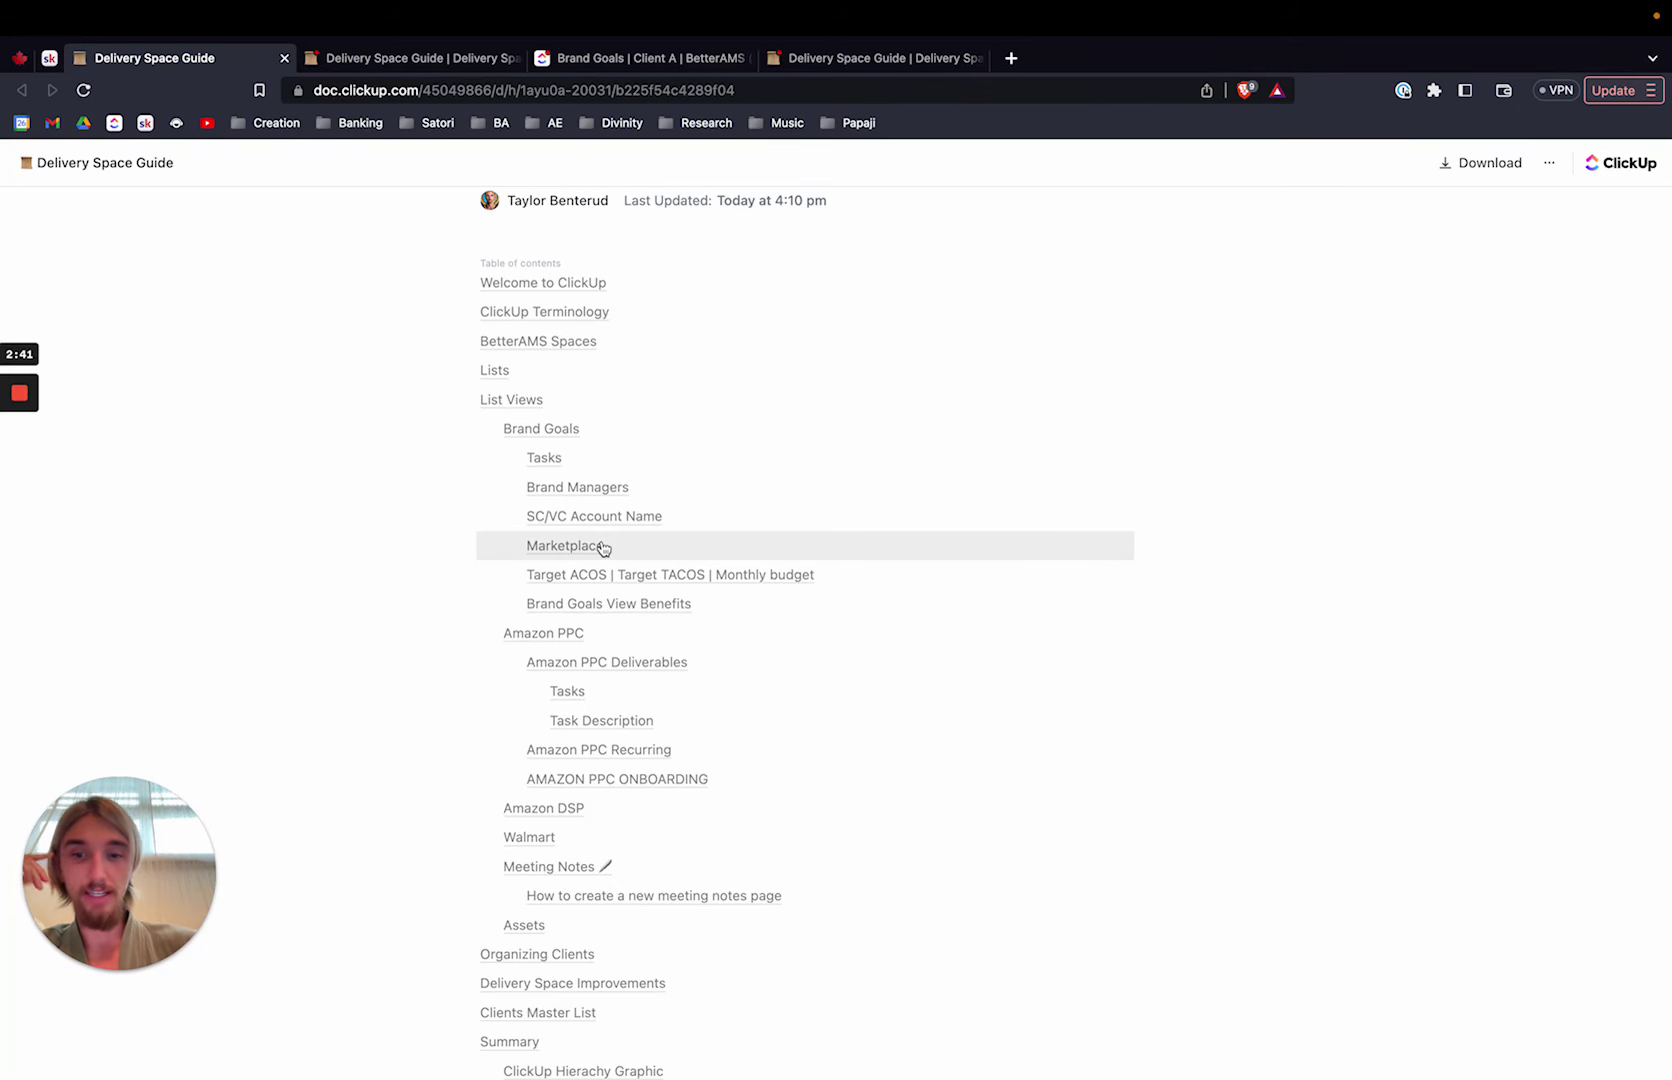
{"action": "scroll", "coordinate": [603, 548], "scroll_direction": "down", "scroll_amount": 1}
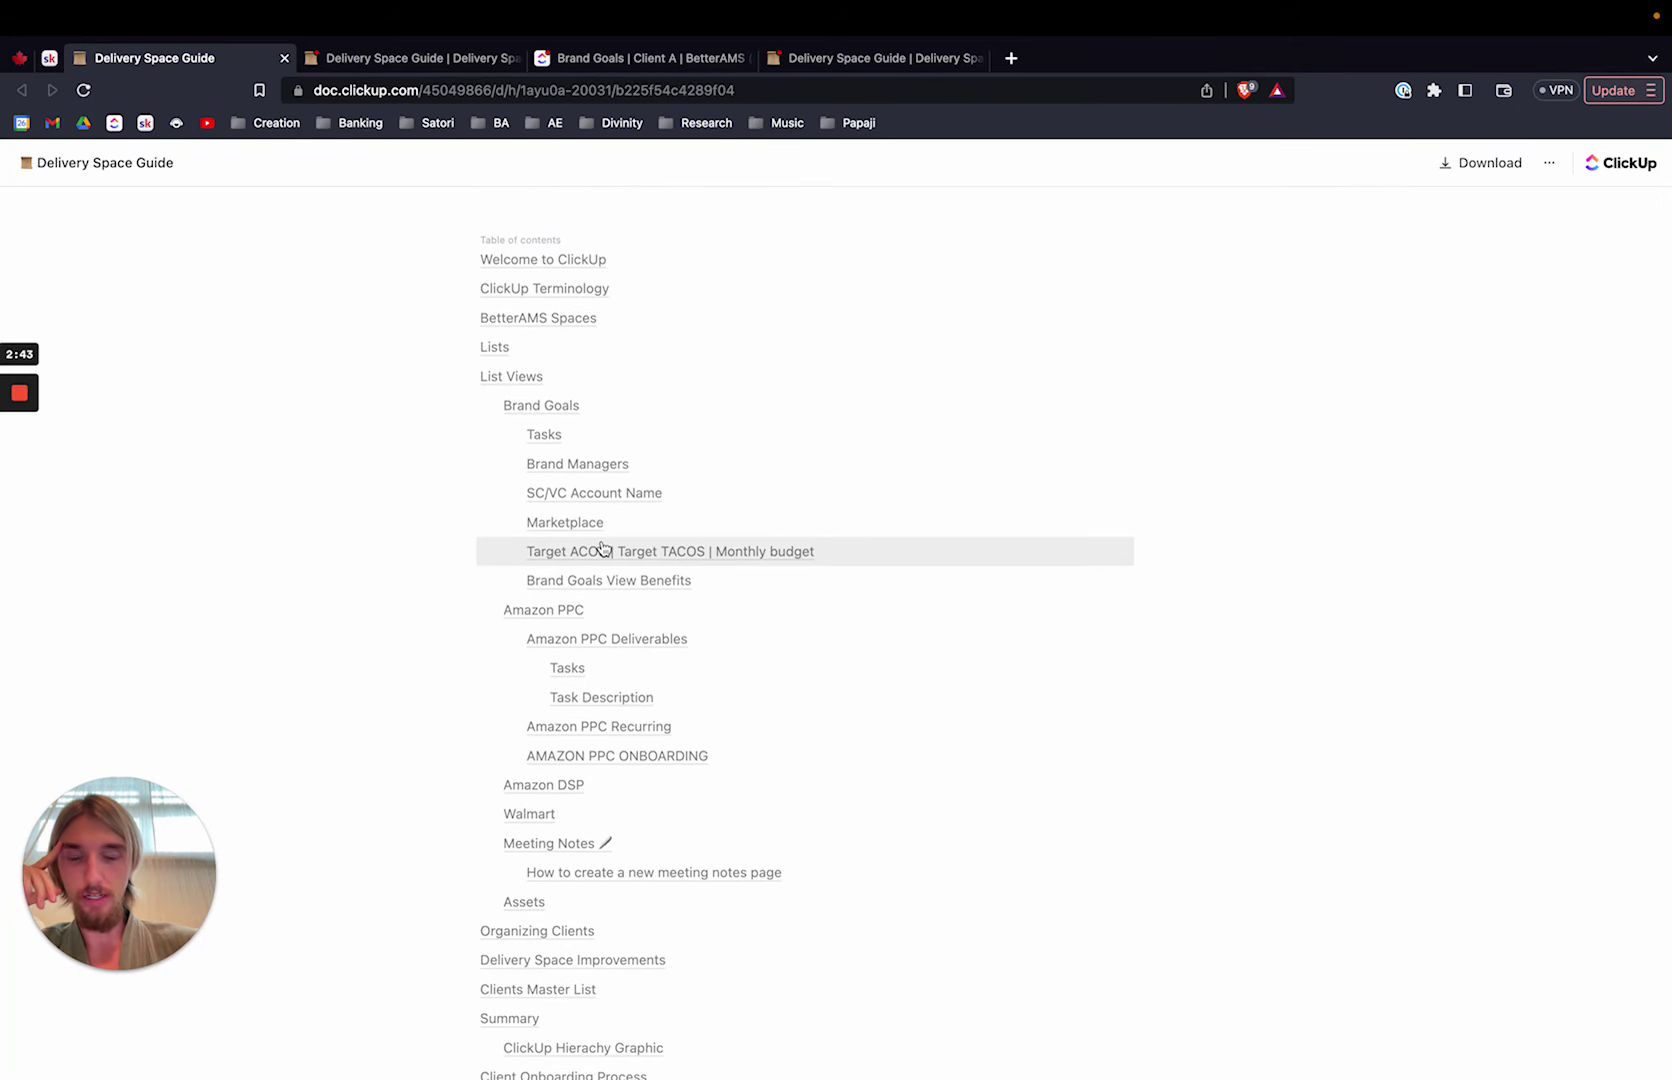
{"action": "scroll", "coordinate": [603, 548], "scroll_direction": "down", "scroll_amount": 2}
{"action": "scroll", "coordinate": [603, 548], "scroll_direction": "up", "scroll_amount": 1}
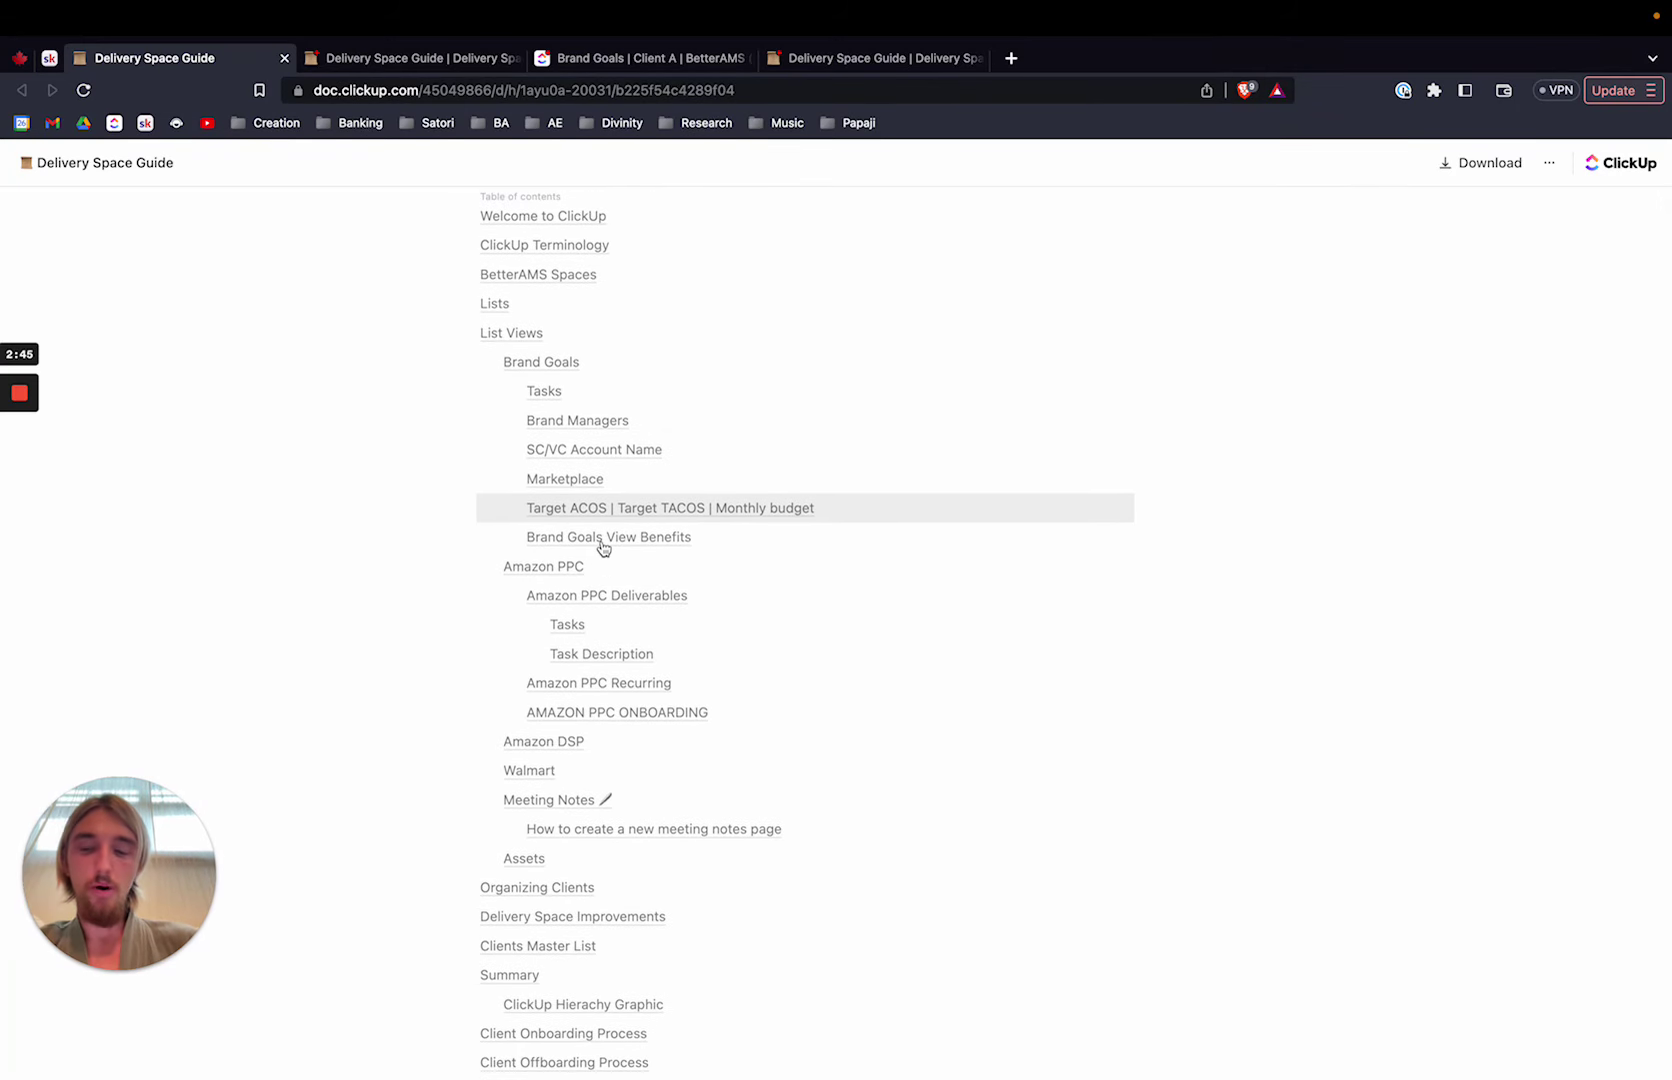
{"action": "scroll", "coordinate": [603, 548], "scroll_direction": "down", "scroll_amount": 1}
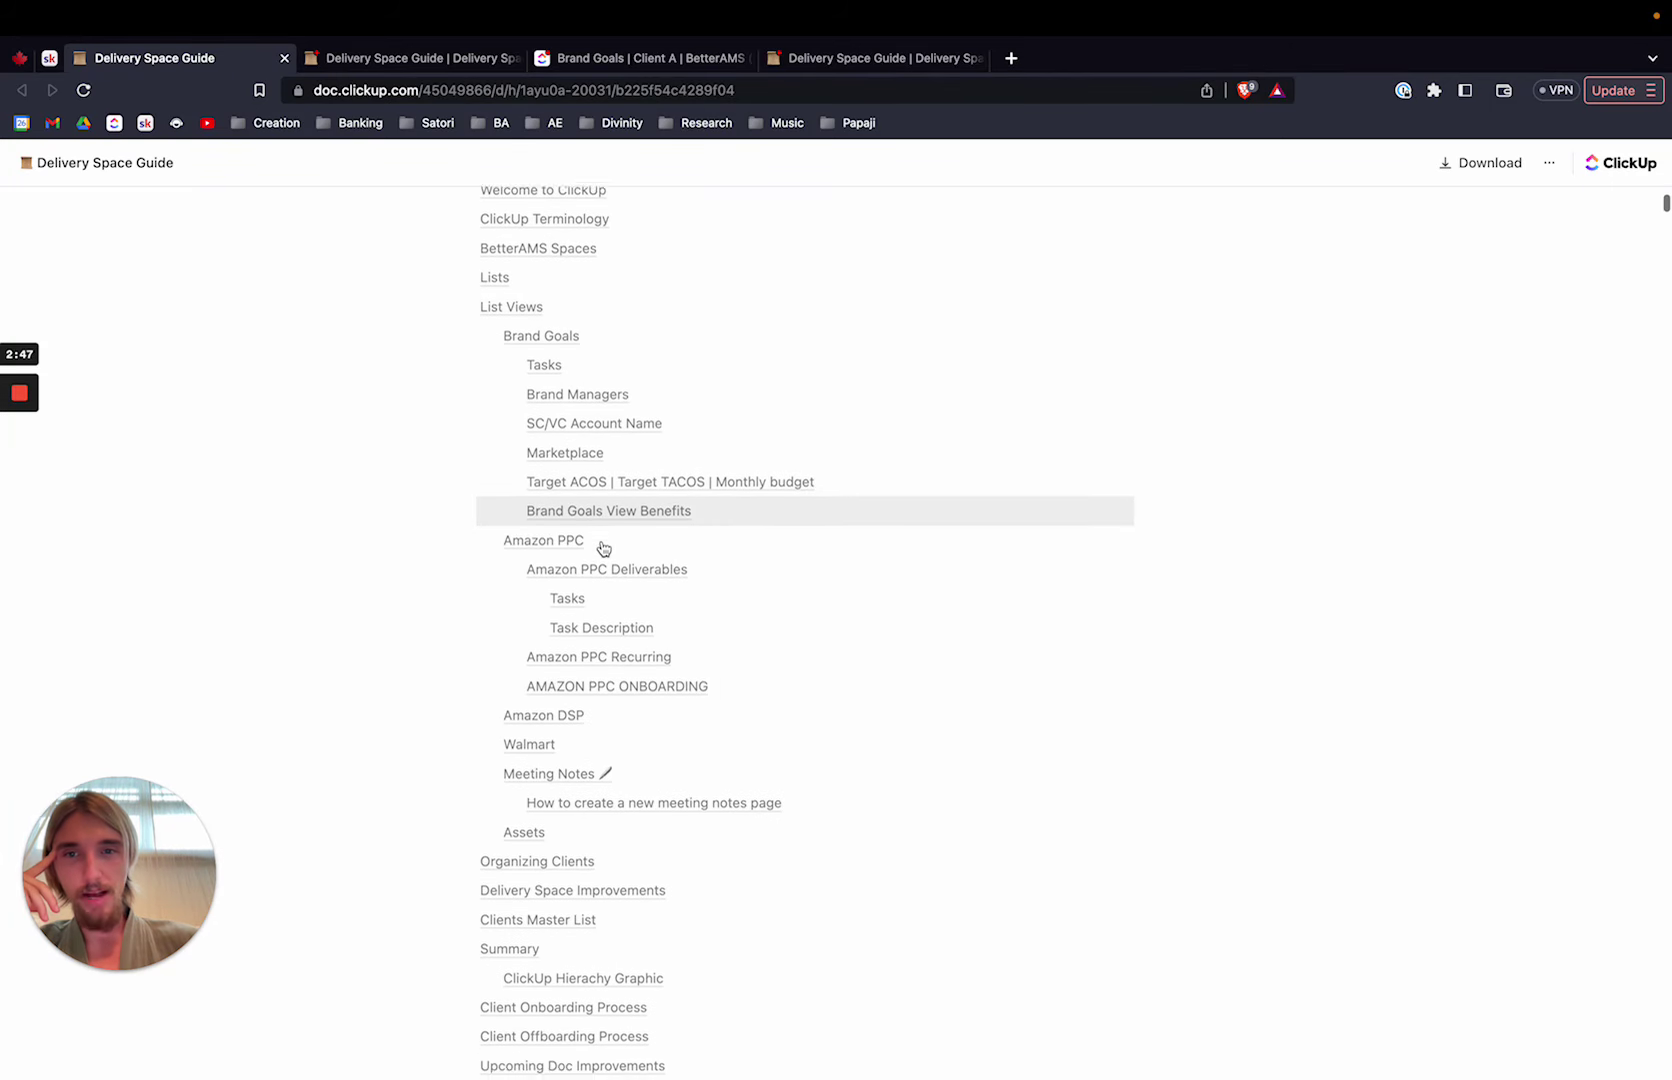
{"action": "scroll", "coordinate": [601, 545], "scroll_direction": "down", "scroll_amount": 5}
{"action": "scroll", "coordinate": [601, 545], "scroll_direction": "up", "scroll_amount": 5}
{"action": "scroll", "coordinate": [601, 545], "scroll_direction": "up", "scroll_amount": 1}
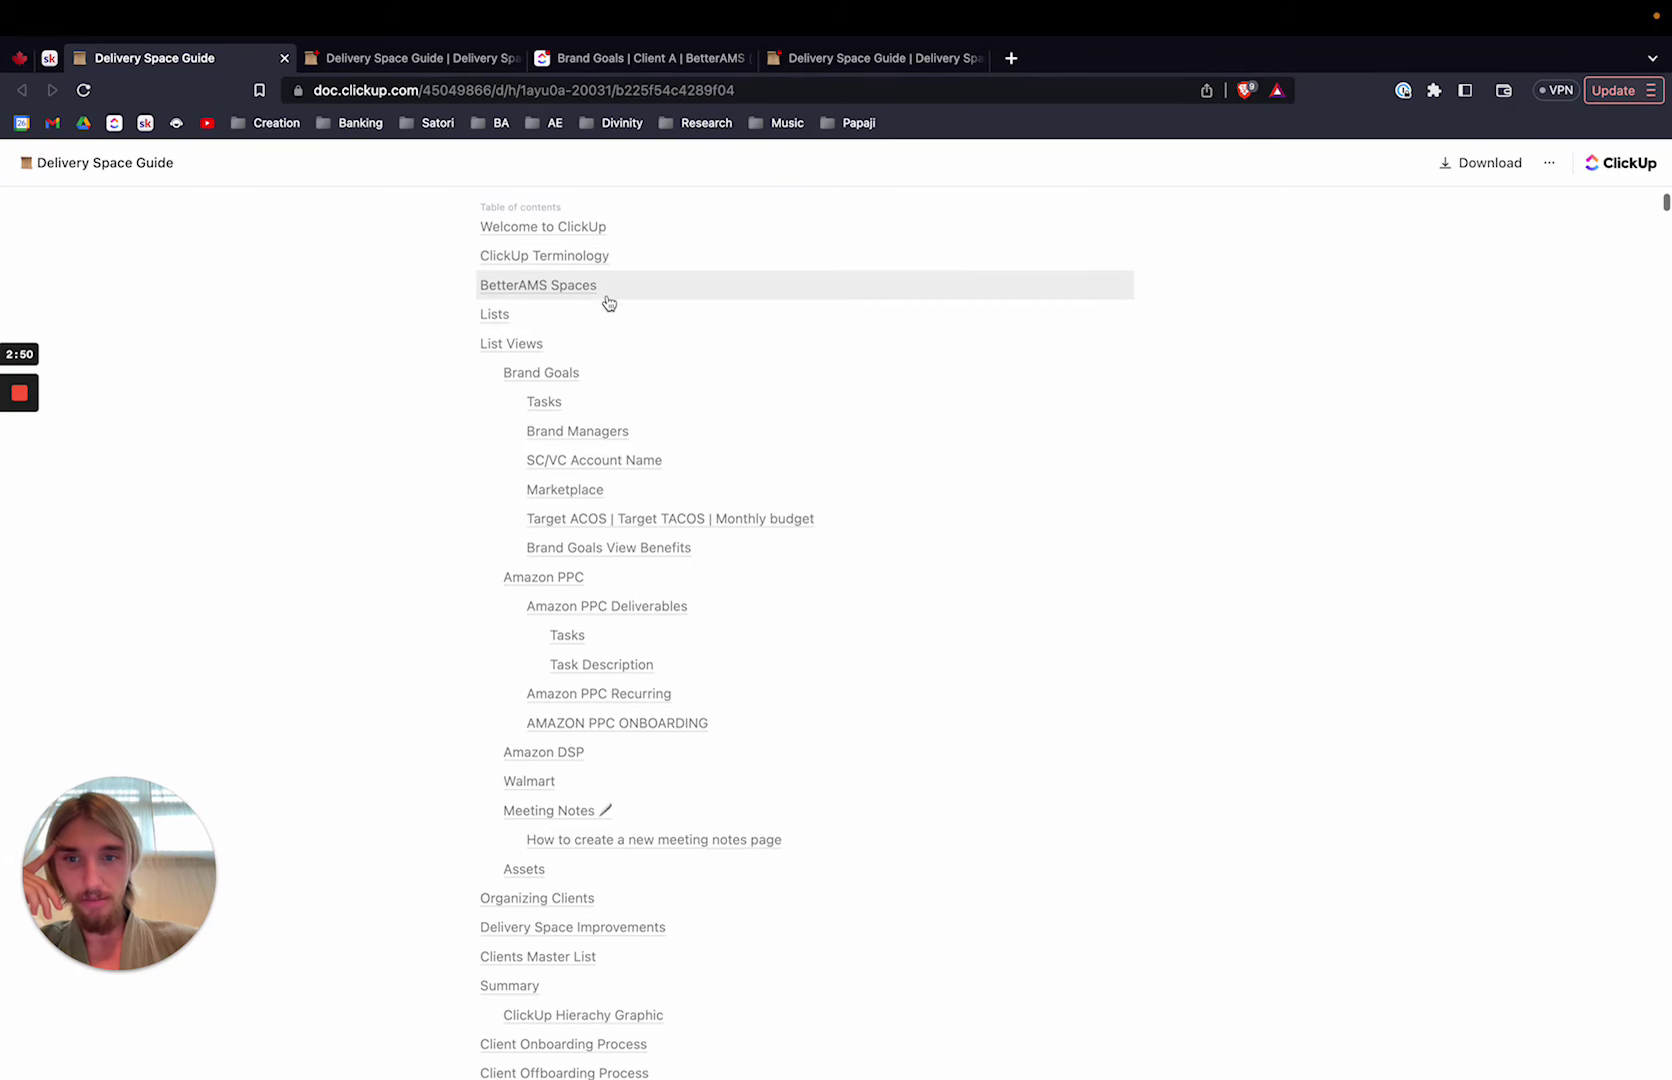
{"action": "scroll", "coordinate": [603, 310], "scroll_direction": "down", "scroll_amount": 1}
{"action": "scroll", "coordinate": [601, 397], "scroll_direction": "down", "scroll_amount": 10}
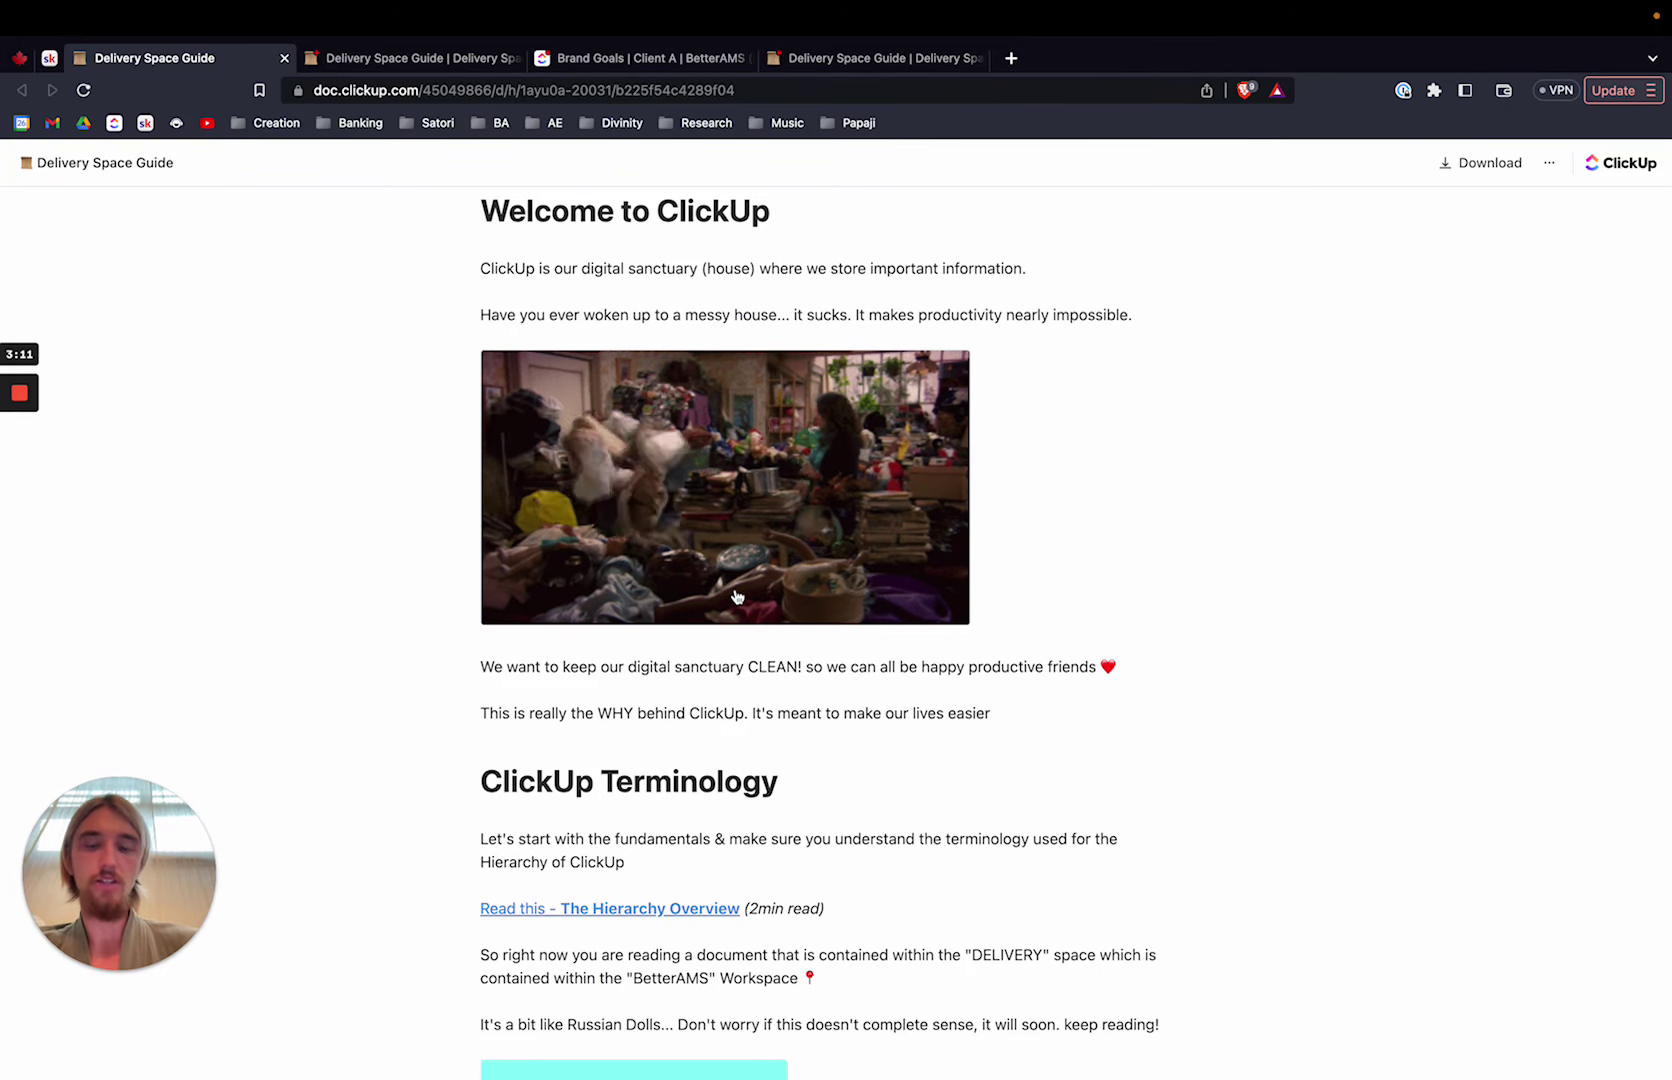
{"action": "scroll", "coordinate": [736, 597], "scroll_direction": "down", "scroll_amount": 2}
{"action": "scroll", "coordinate": [736, 597], "scroll_direction": "down", "scroll_amount": 3}
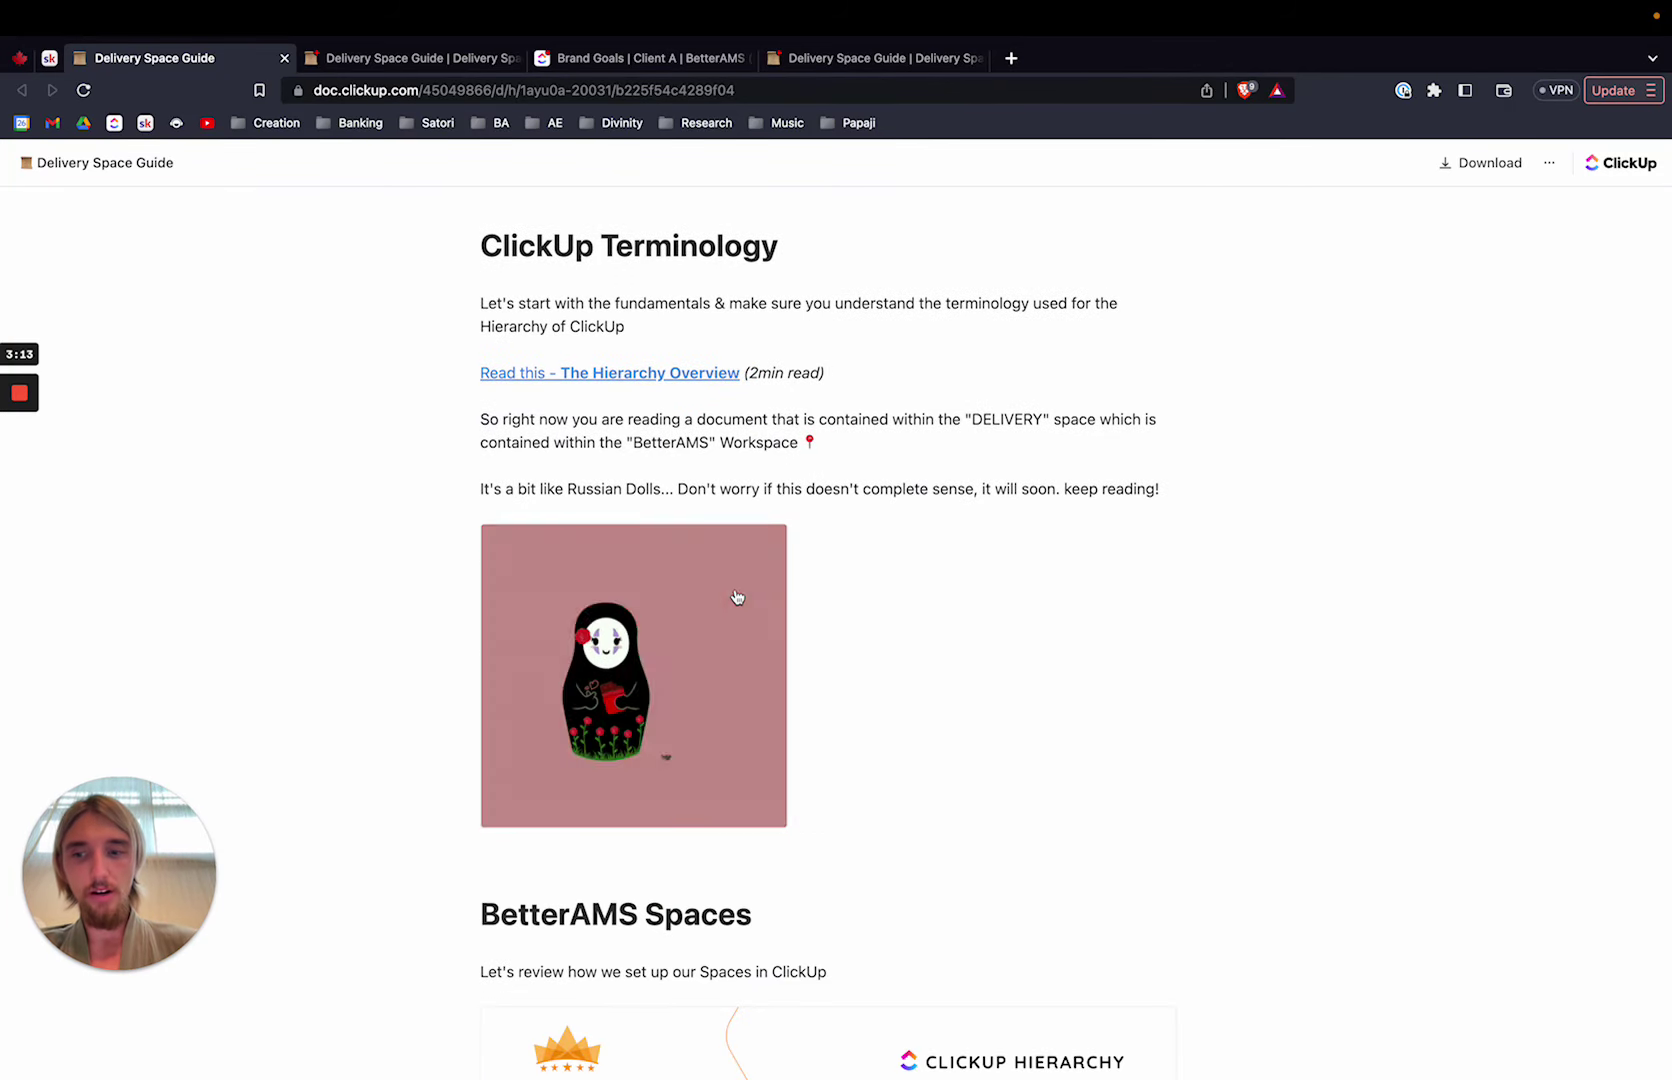
{"action": "scroll", "coordinate": [736, 597], "scroll_direction": "down", "scroll_amount": 1}
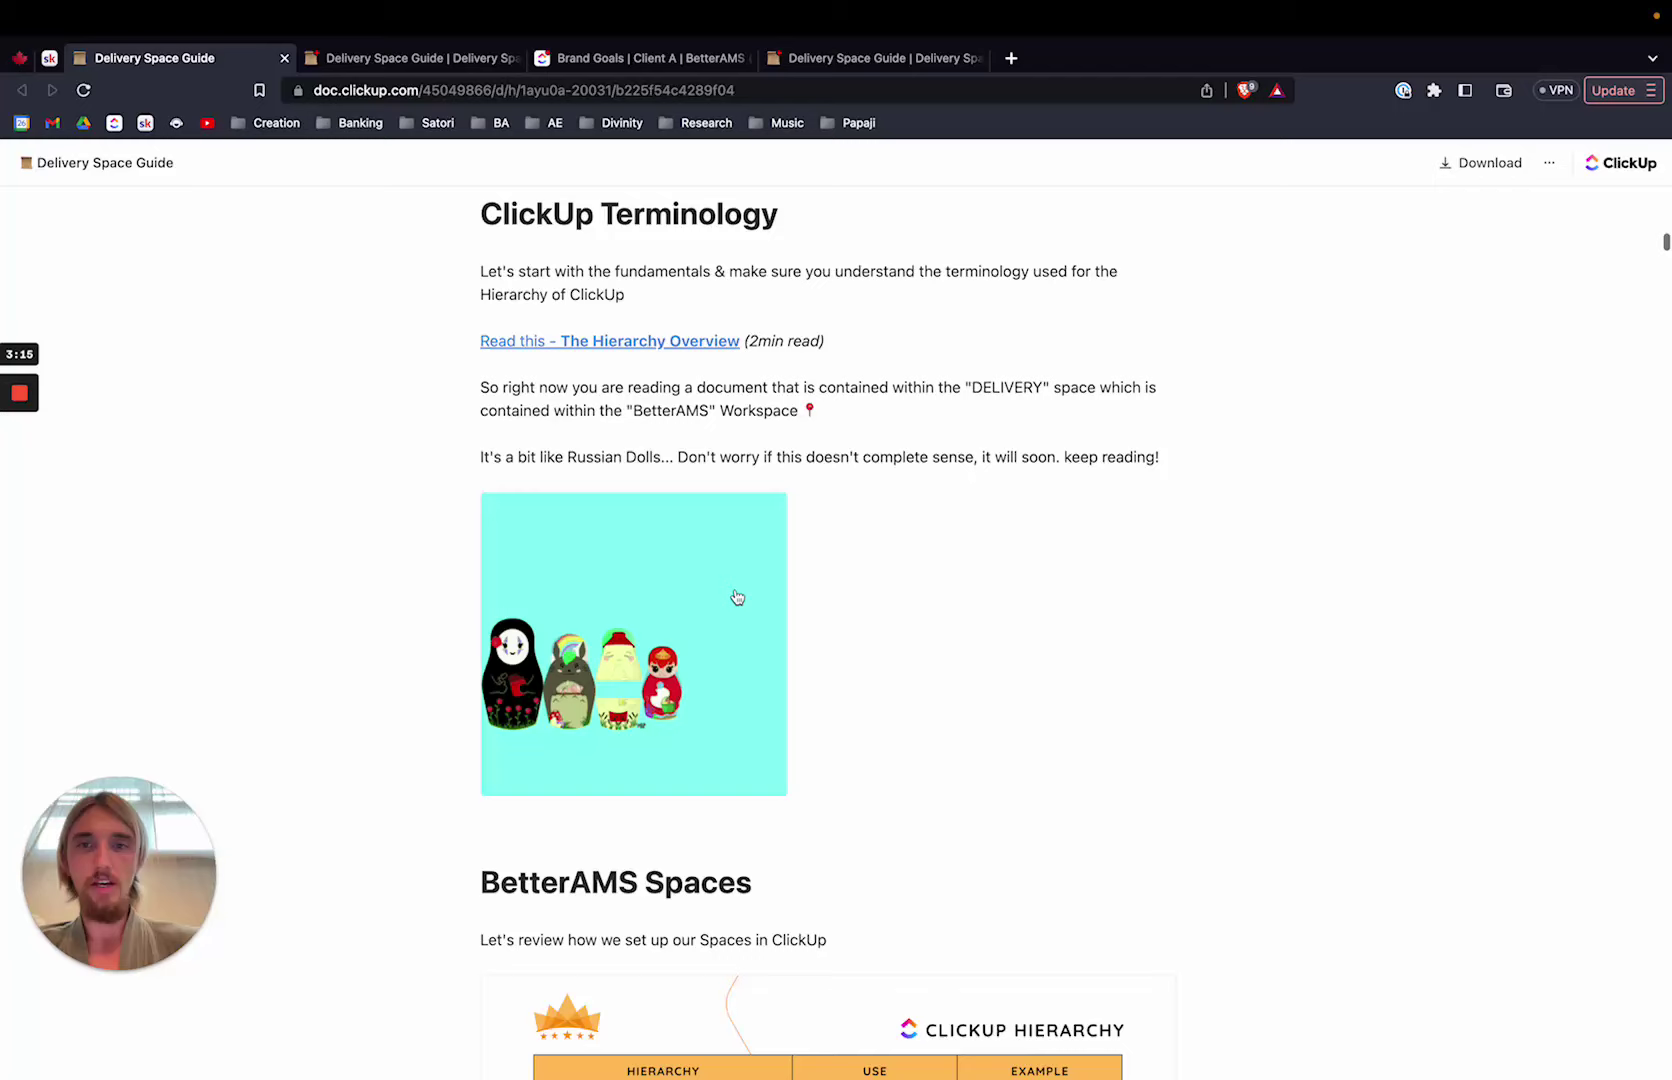
{"action": "scroll", "coordinate": [737, 597], "scroll_direction": "down", "scroll_amount": 5}
{"action": "scroll", "coordinate": [737, 597], "scroll_direction": "down", "scroll_amount": 1}
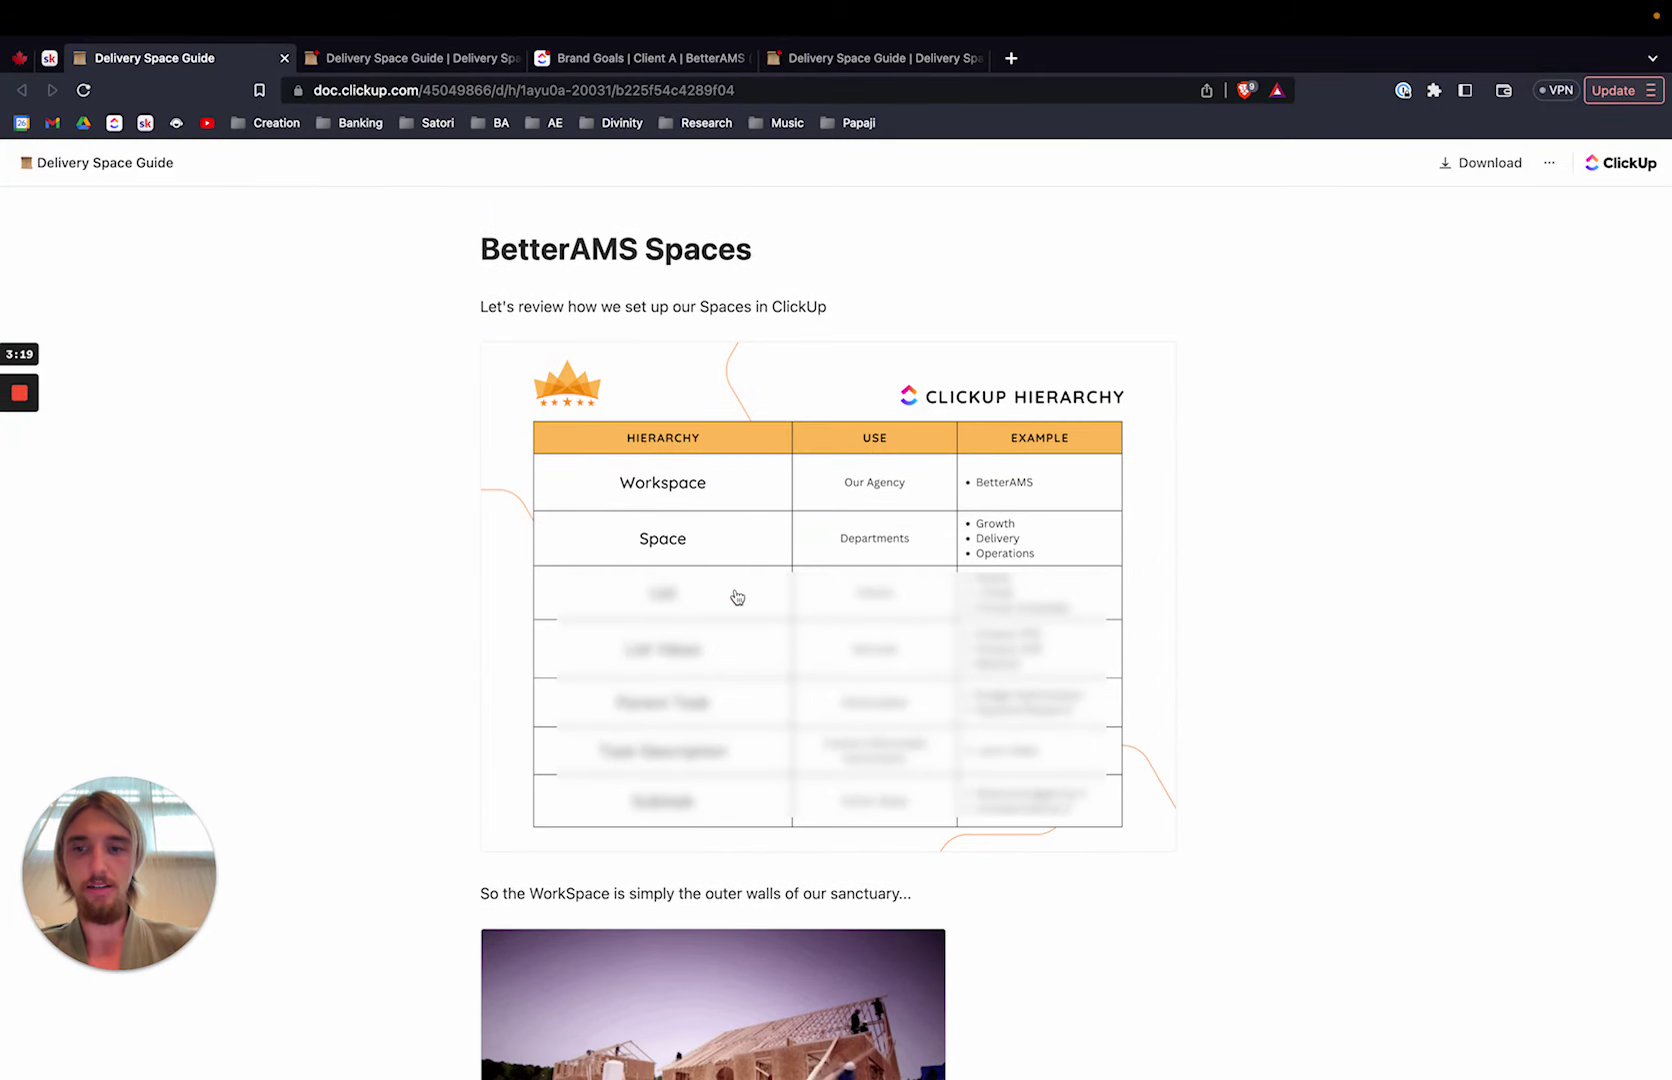
{"action": "scroll", "coordinate": [737, 597], "scroll_direction": "down", "scroll_amount": 1}
{"action": "scroll", "coordinate": [737, 590], "scroll_direction": "down", "scroll_amount": 7}
{"action": "scroll", "coordinate": [738, 580], "scroll_direction": "down", "scroll_amount": 2}
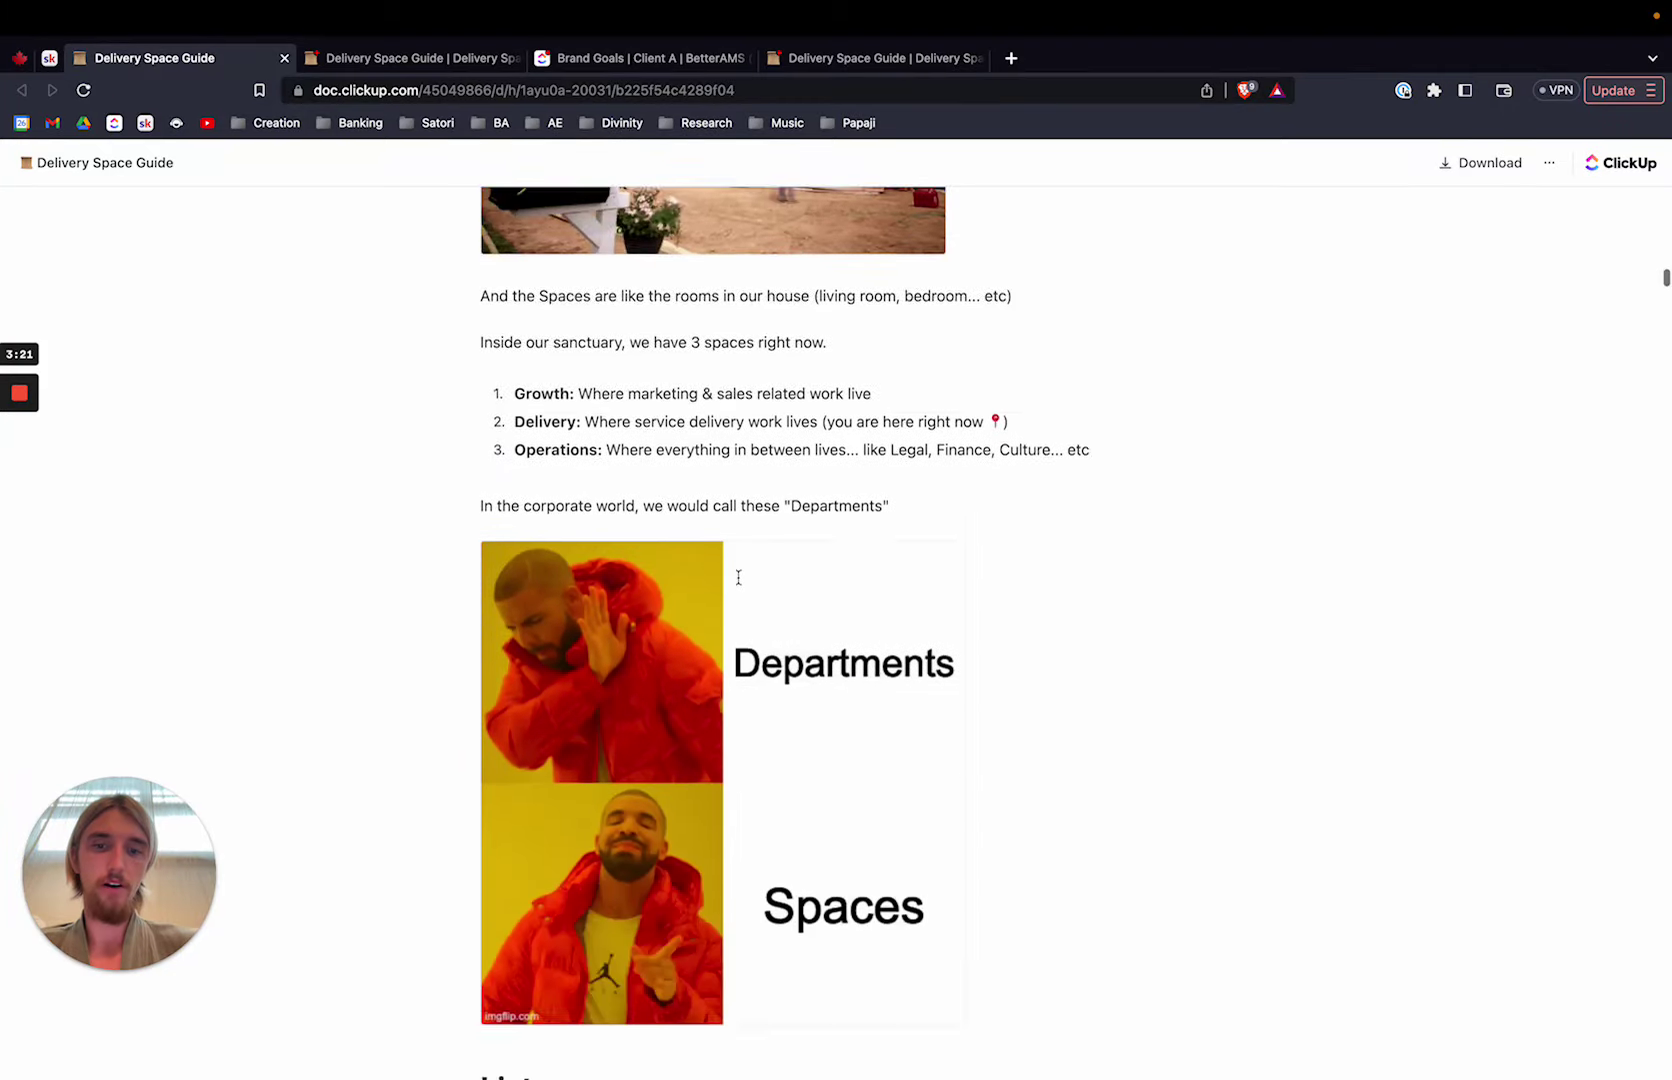
{"action": "scroll", "coordinate": [738, 577], "scroll_direction": "down", "scroll_amount": 5}
{"action": "scroll", "coordinate": [739, 580], "scroll_direction": "down", "scroll_amount": 2}
{"action": "scroll", "coordinate": [740, 583], "scroll_direction": "down", "scroll_amount": 3}
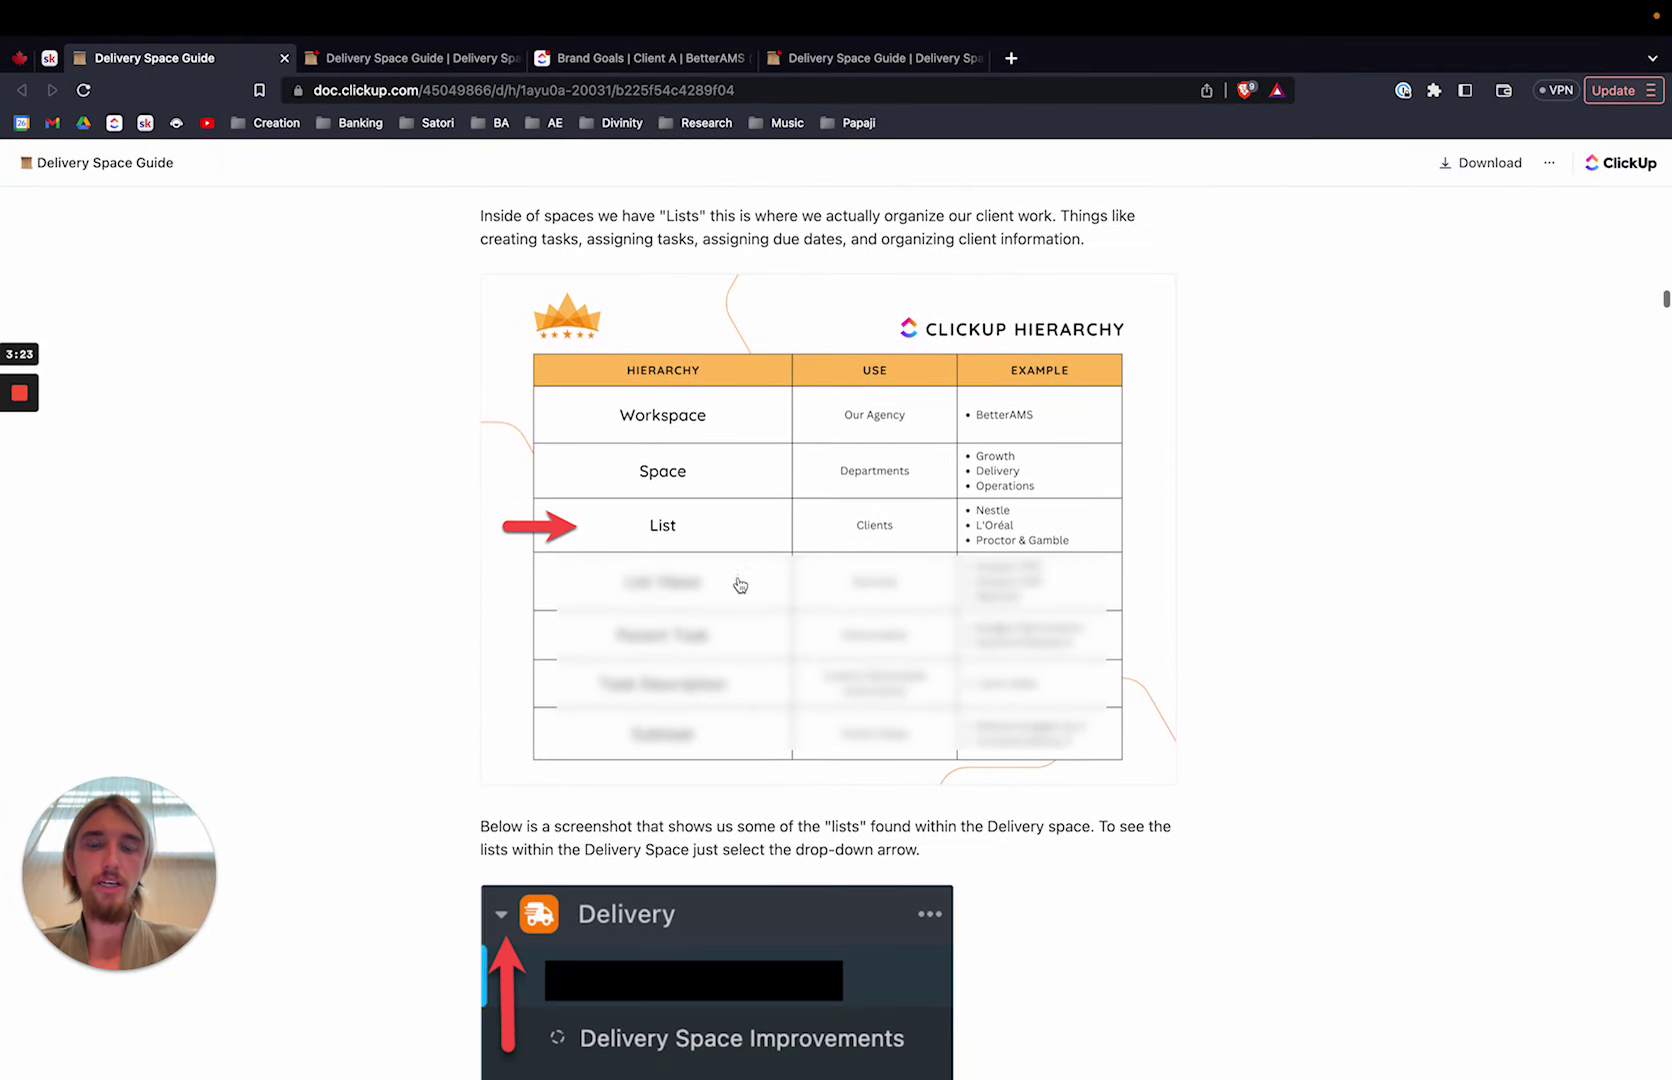
{"action": "scroll", "coordinate": [740, 584], "scroll_direction": "down", "scroll_amount": 3}
{"action": "scroll", "coordinate": [738, 580], "scroll_direction": "down", "scroll_amount": 6}
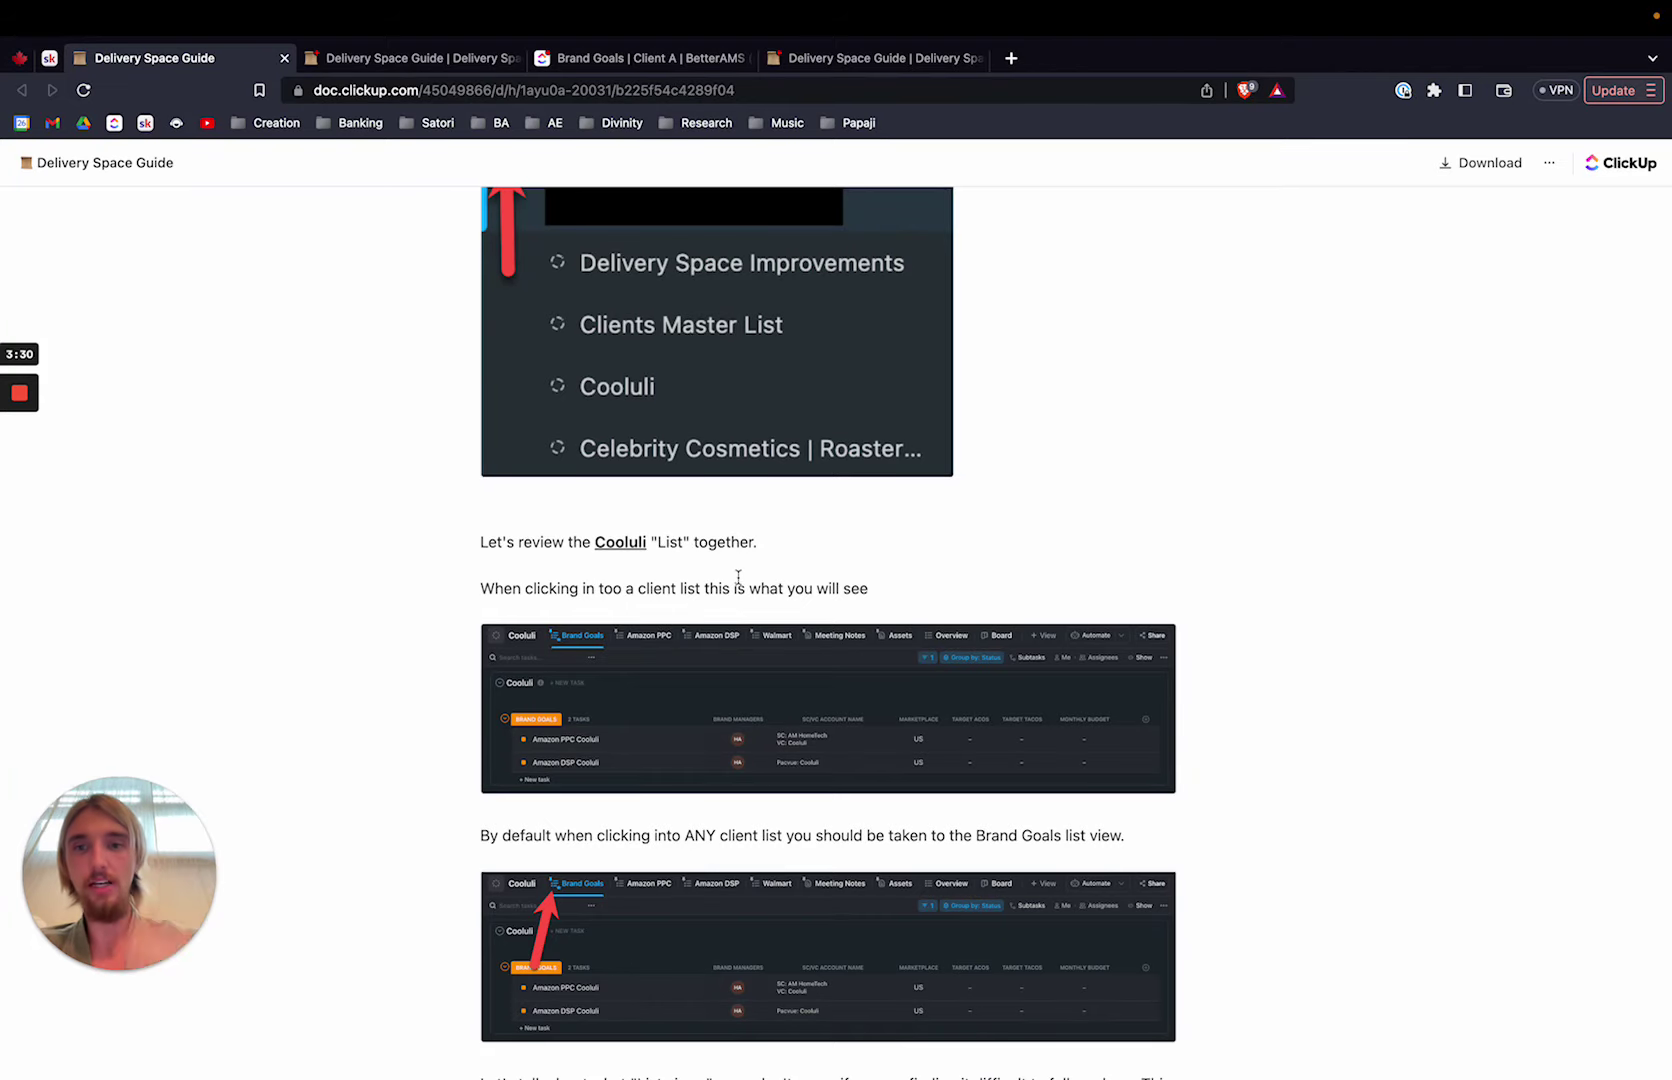
{"action": "scroll", "coordinate": [738, 577], "scroll_direction": "down", "scroll_amount": 2}
{"action": "scroll", "coordinate": [739, 580], "scroll_direction": "down", "scroll_amount": 7}
{"action": "scroll", "coordinate": [740, 585], "scroll_direction": "up", "scroll_amount": 7}
{"action": "scroll", "coordinate": [740, 585], "scroll_direction": "up", "scroll_amount": 15}
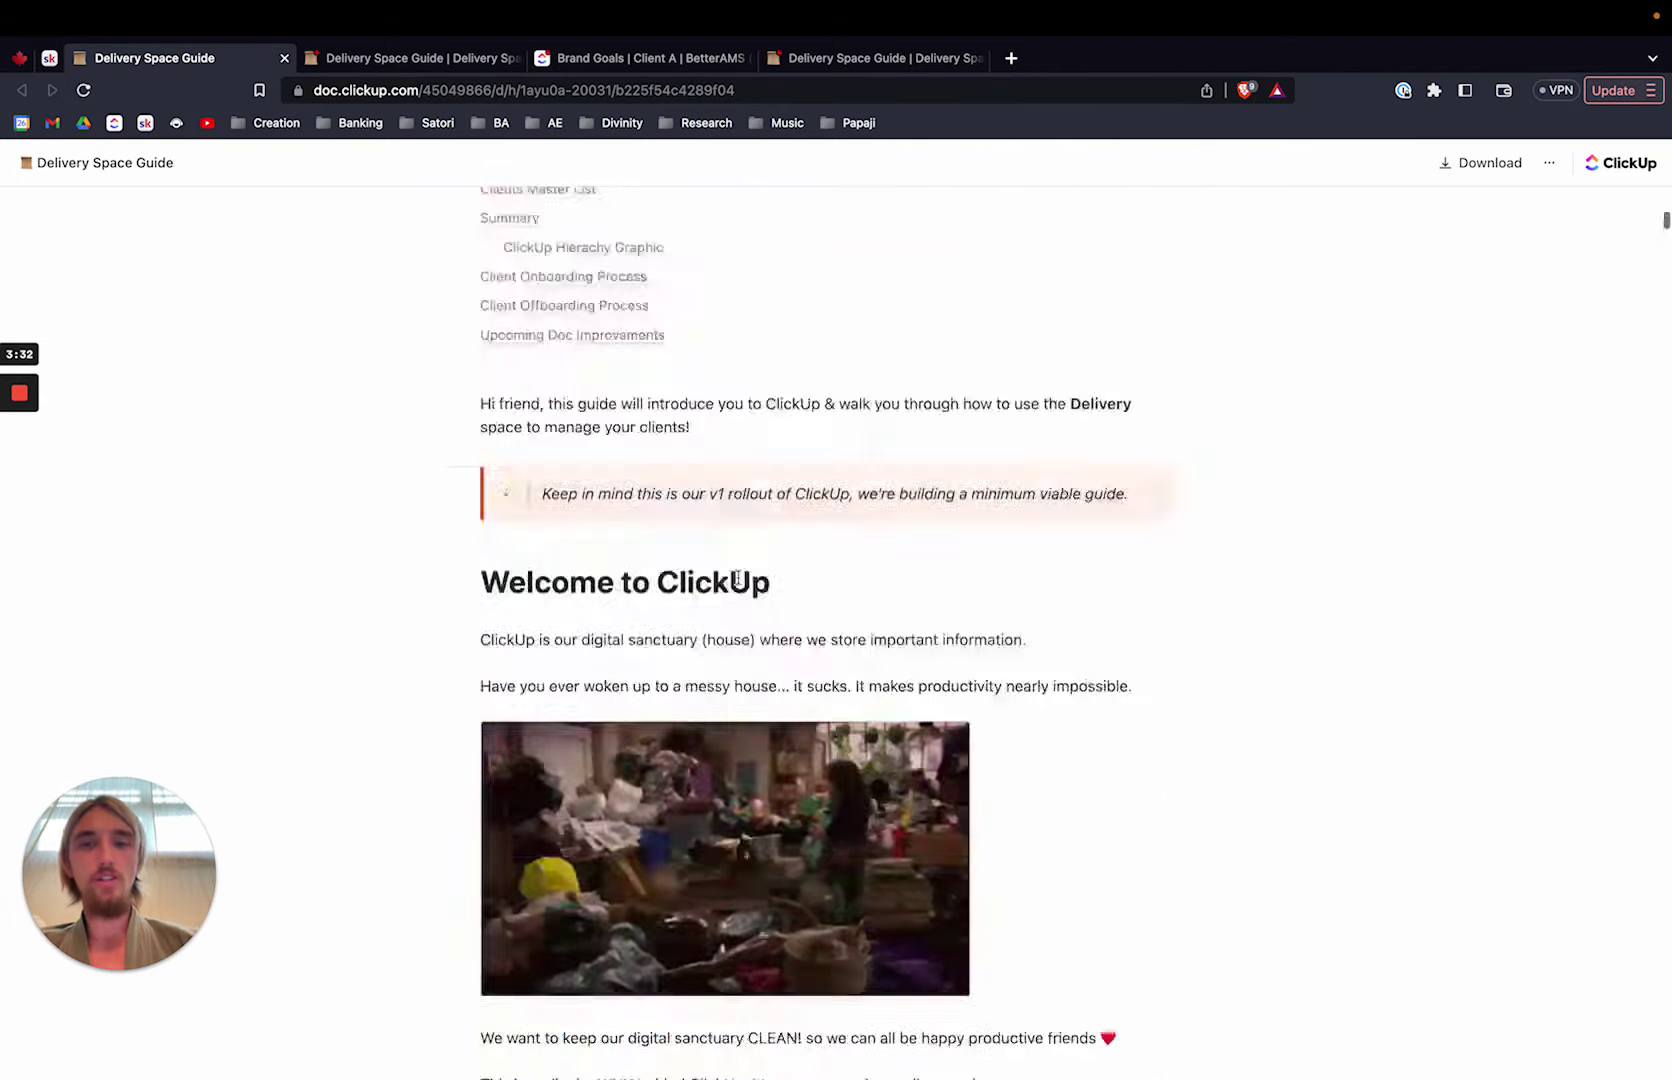
{"action": "scroll", "coordinate": [738, 583], "scroll_direction": "up", "scroll_amount": 5}
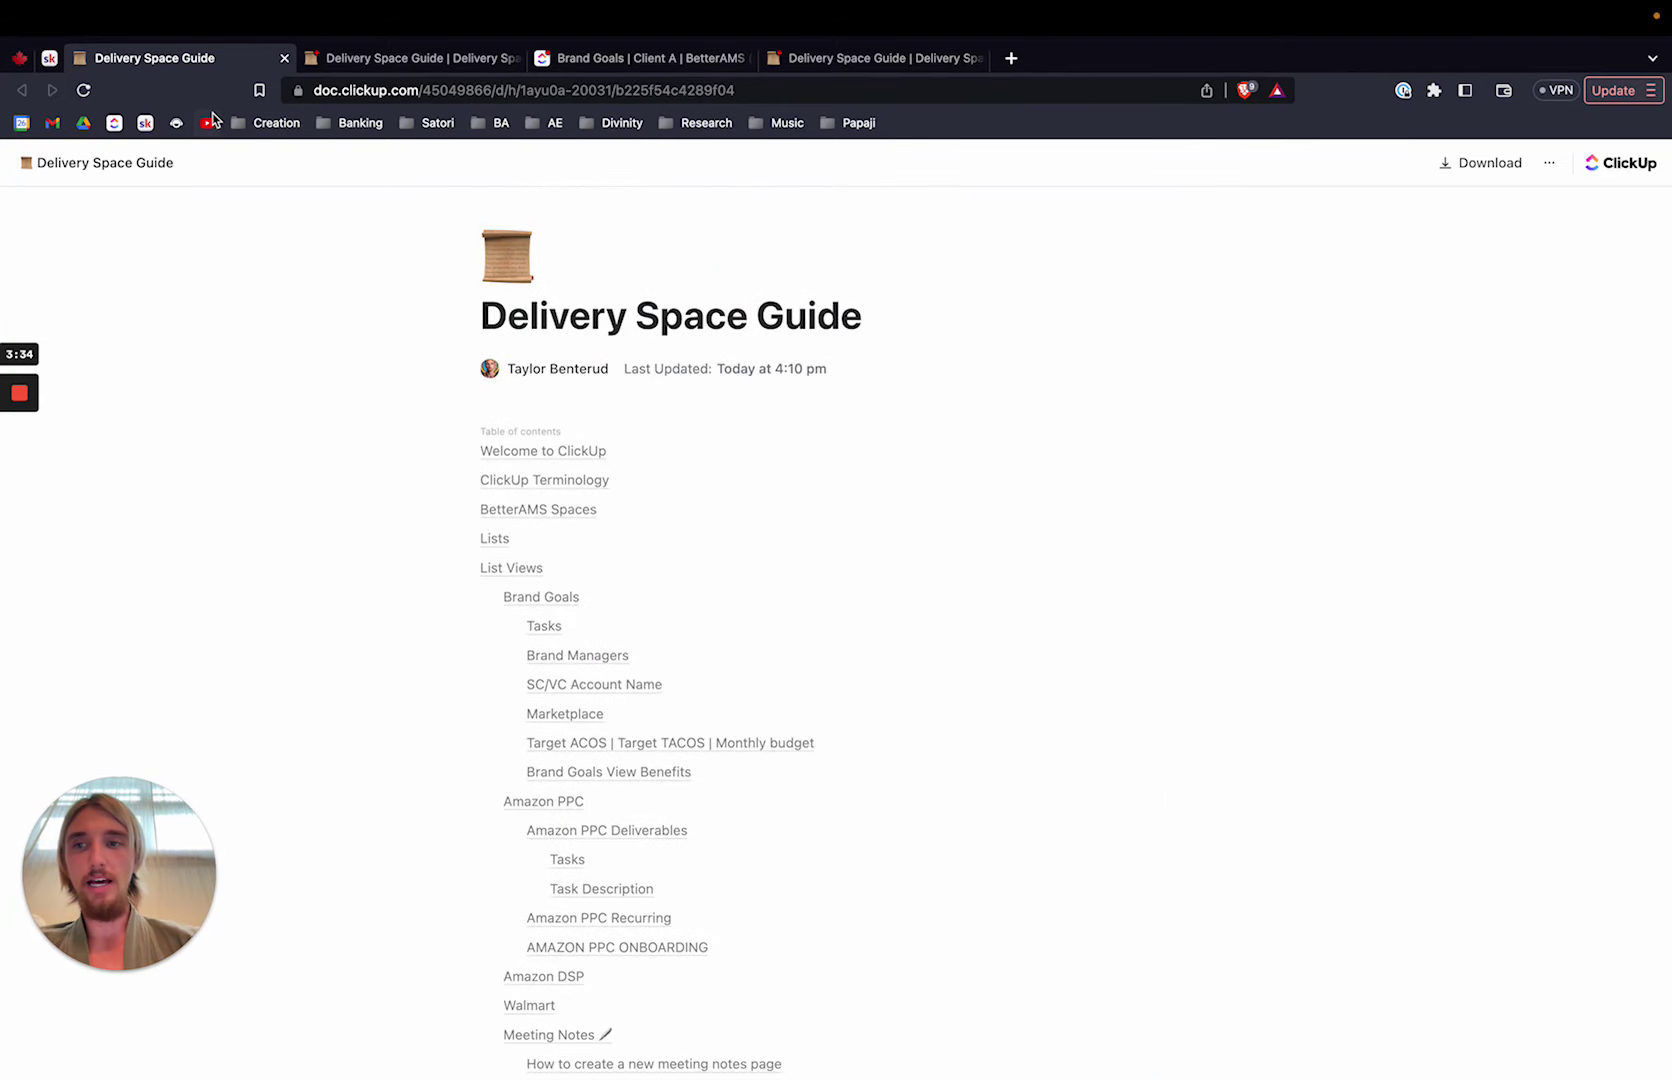
{"action": "scroll", "coordinate": [780, 700], "scroll_direction": "down", "scroll_amount": 1}
{"action": "scroll", "coordinate": [769, 743], "scroll_direction": "down", "scroll_amount": 7}
{"action": "scroll", "coordinate": [769, 743], "scroll_direction": "down", "scroll_amount": 3}
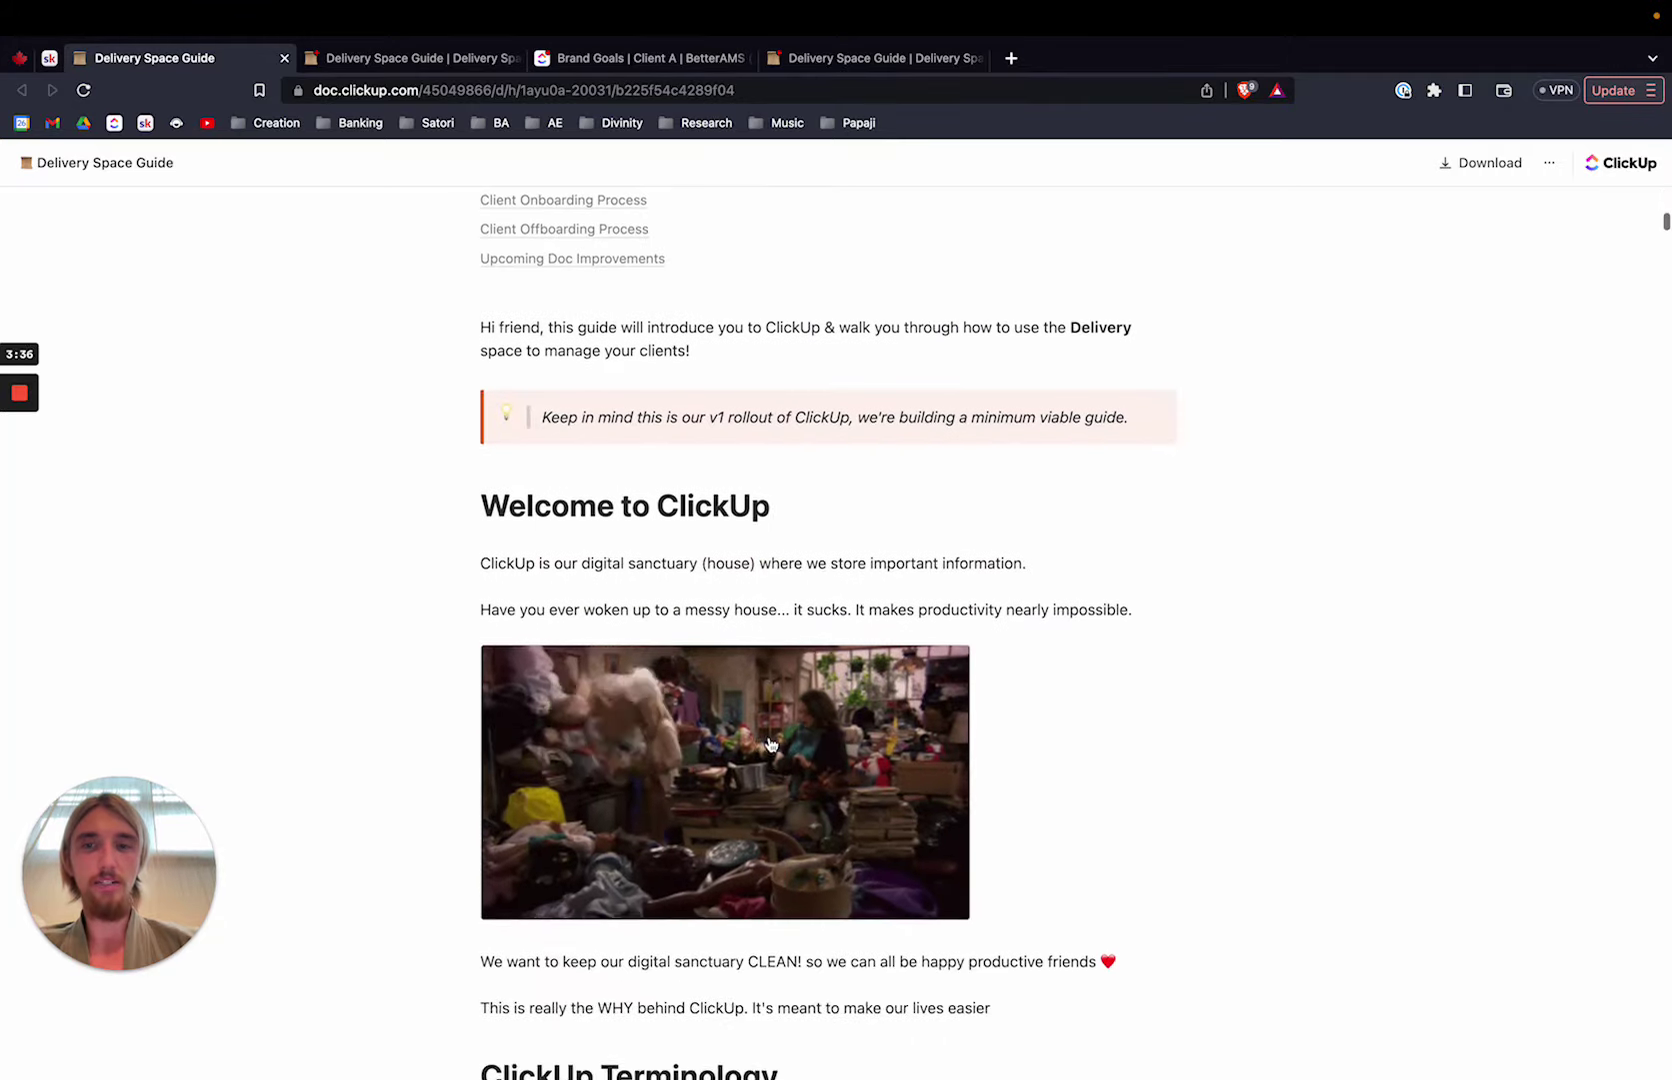
{"action": "scroll", "coordinate": [771, 745], "scroll_direction": "down", "scroll_amount": 4}
{"action": "scroll", "coordinate": [771, 745], "scroll_direction": "down", "scroll_amount": 5}
{"action": "scroll", "coordinate": [771, 745], "scroll_direction": "down", "scroll_amount": 5}
{"action": "scroll", "coordinate": [771, 745], "scroll_direction": "down", "scroll_amount": 5}
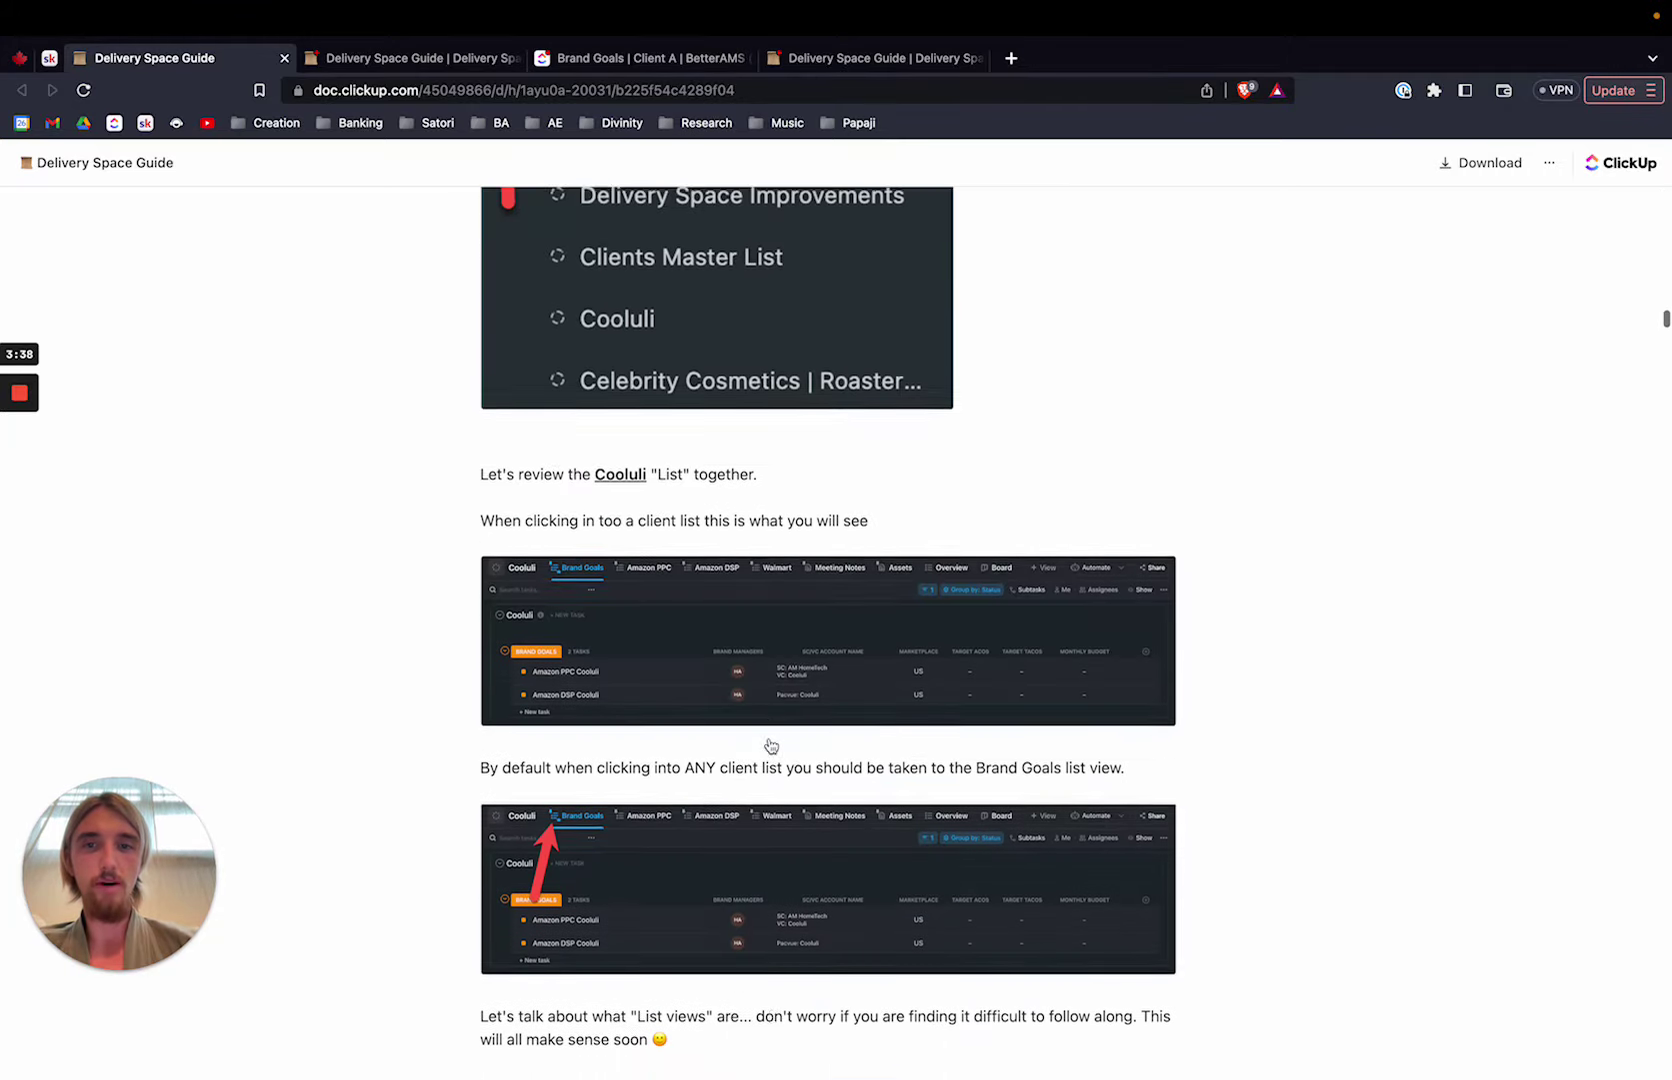
{"action": "scroll", "coordinate": [771, 745], "scroll_direction": "down", "scroll_amount": 4}
{"action": "scroll", "coordinate": [771, 745], "scroll_direction": "down", "scroll_amount": 3}
{"action": "scroll", "coordinate": [771, 745], "scroll_direction": "down", "scroll_amount": 6}
{"action": "scroll", "coordinate": [771, 745], "scroll_direction": "down", "scroll_amount": 6}
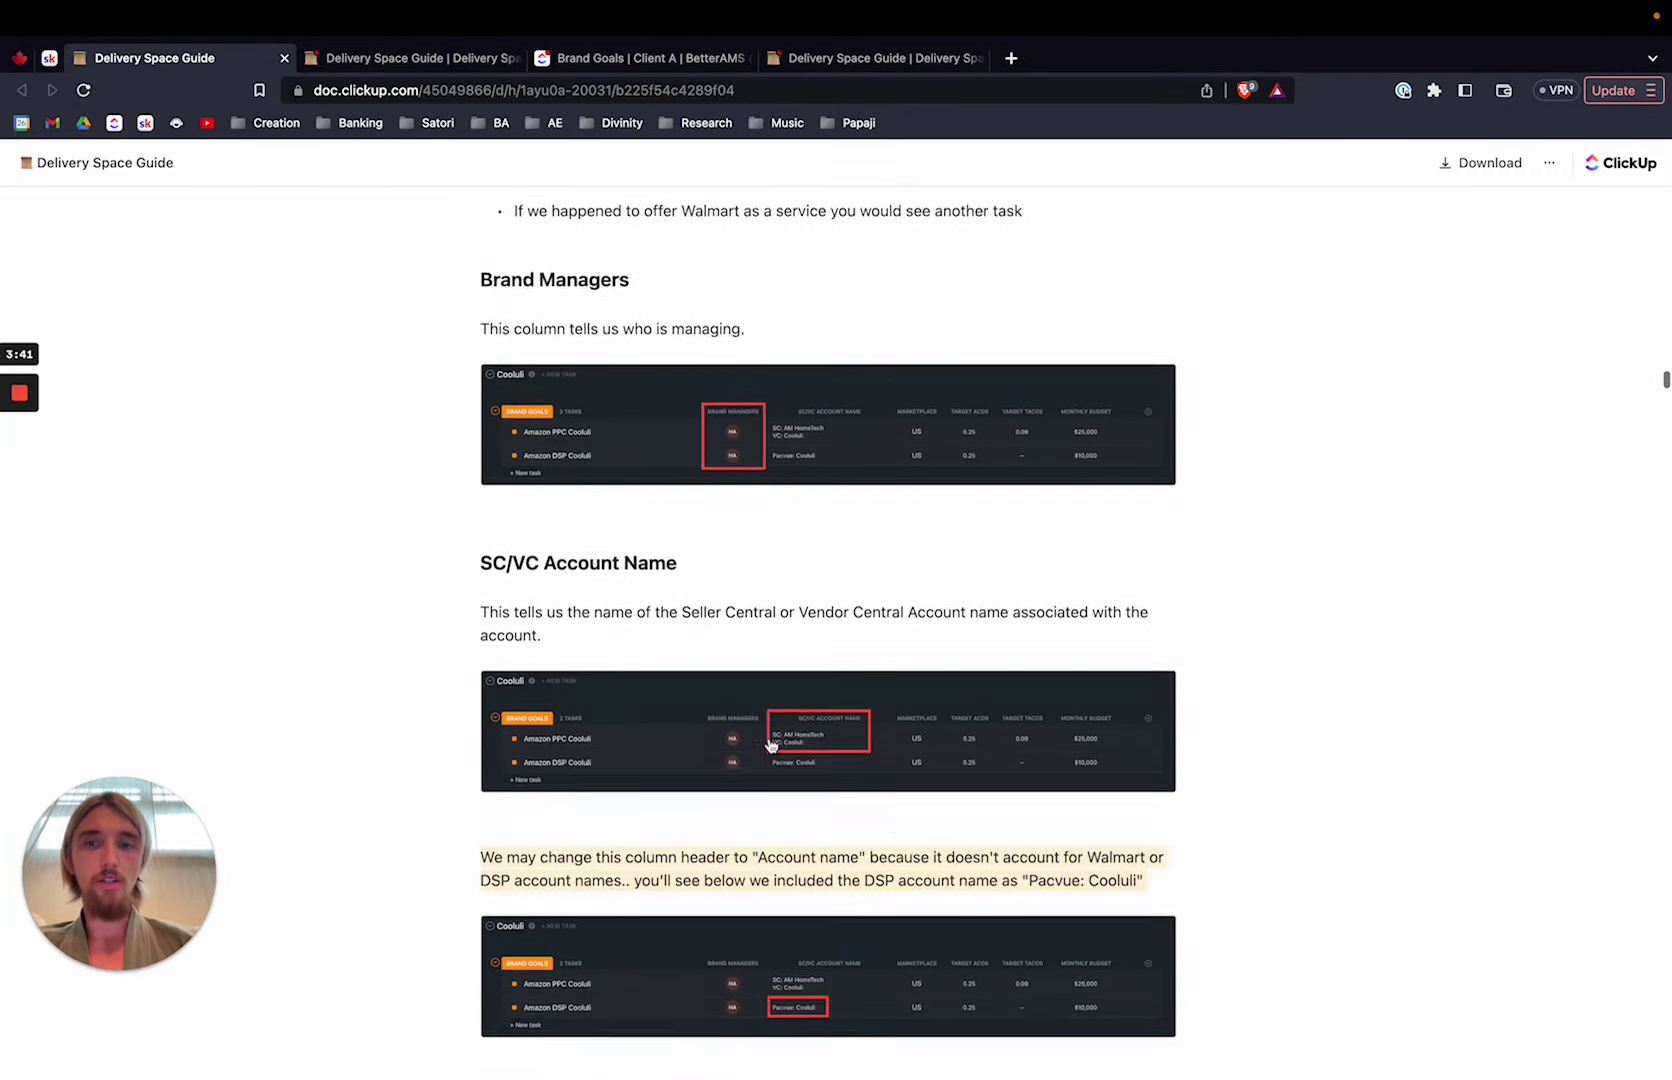
{"action": "scroll", "coordinate": [771, 745], "scroll_direction": "down", "scroll_amount": 3}
{"action": "scroll", "coordinate": [771, 745], "scroll_direction": "down", "scroll_amount": 1}
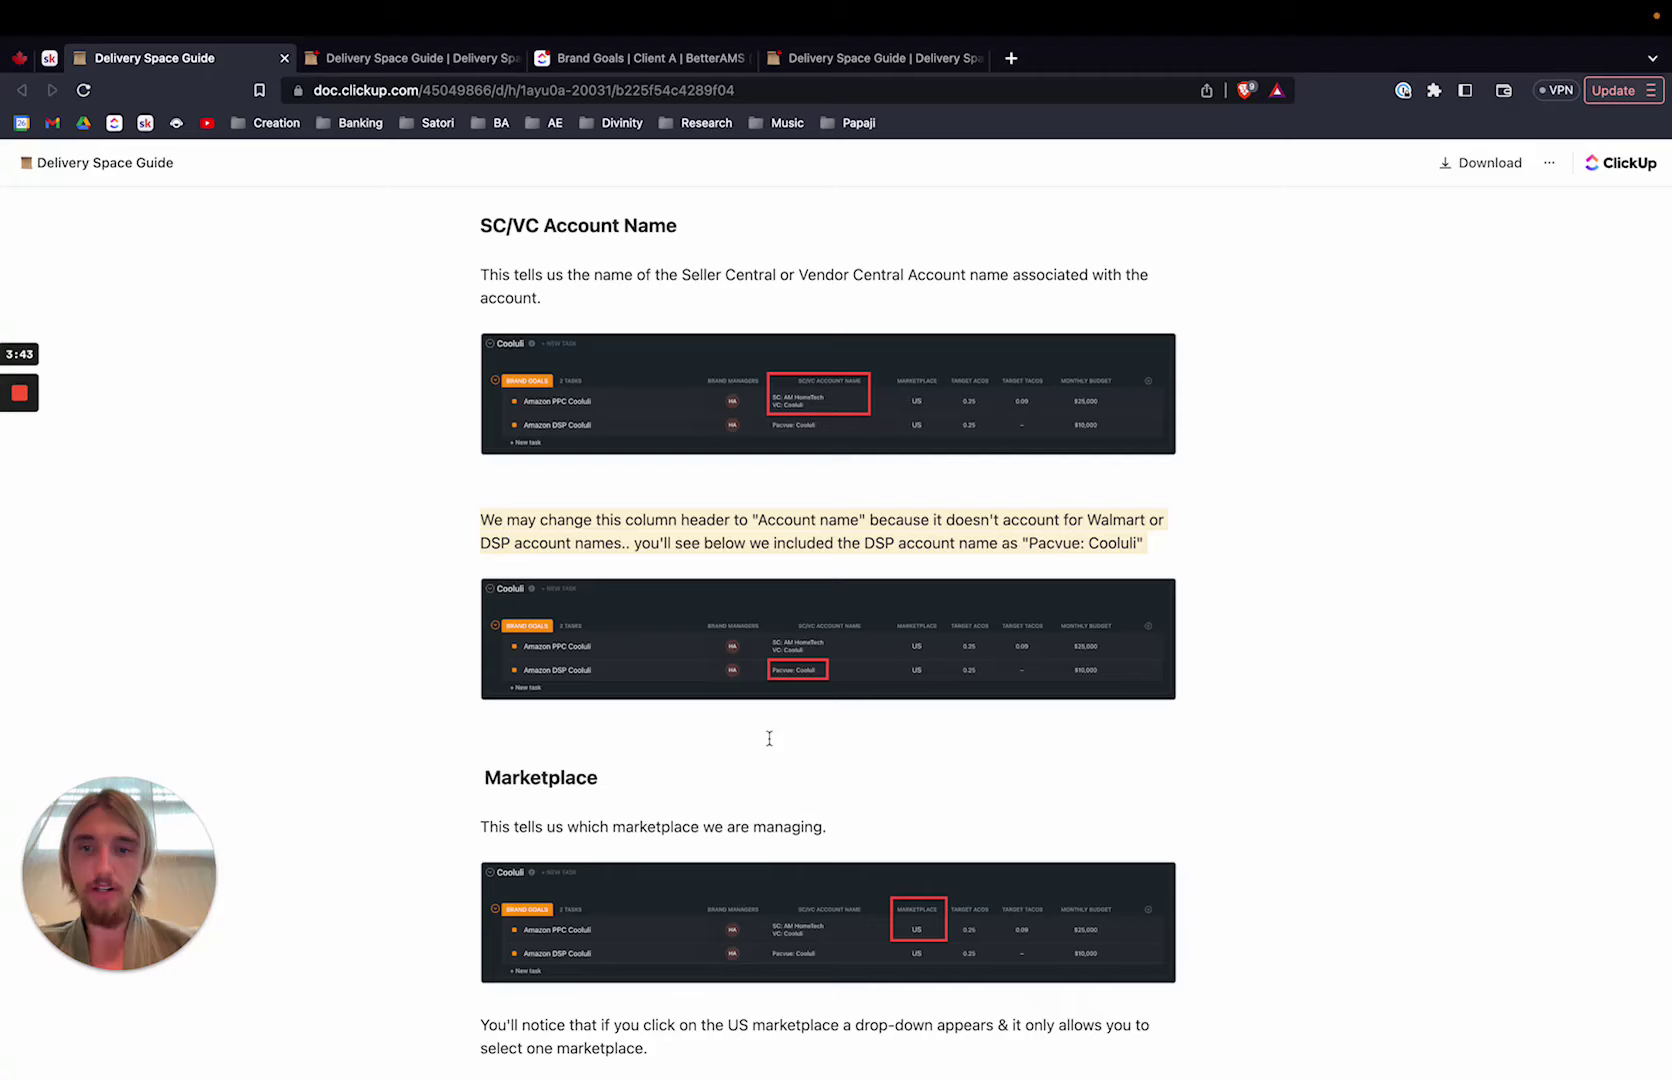
{"action": "scroll", "coordinate": [769, 738], "scroll_direction": "down", "scroll_amount": 6}
{"action": "scroll", "coordinate": [769, 738], "scroll_direction": "down", "scroll_amount": 2}
{"action": "scroll", "coordinate": [769, 738], "scroll_direction": "down", "scroll_amount": 3}
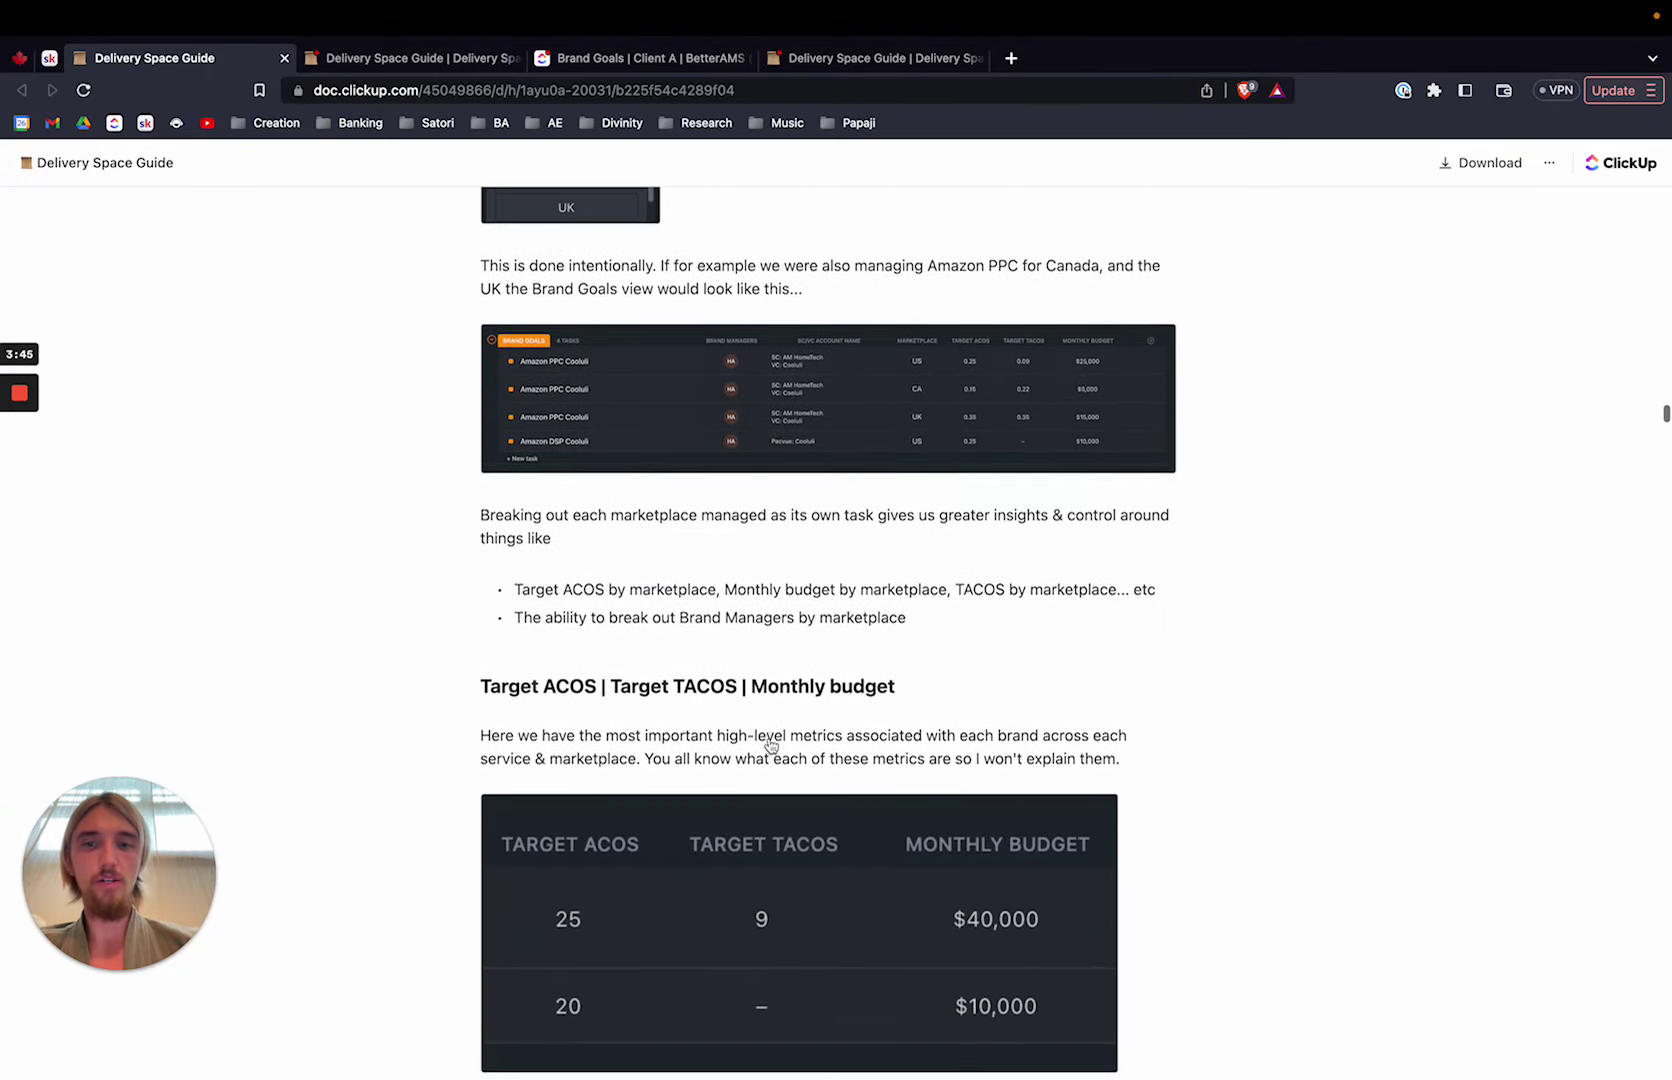
{"action": "scroll", "coordinate": [769, 738], "scroll_direction": "down", "scroll_amount": 4}
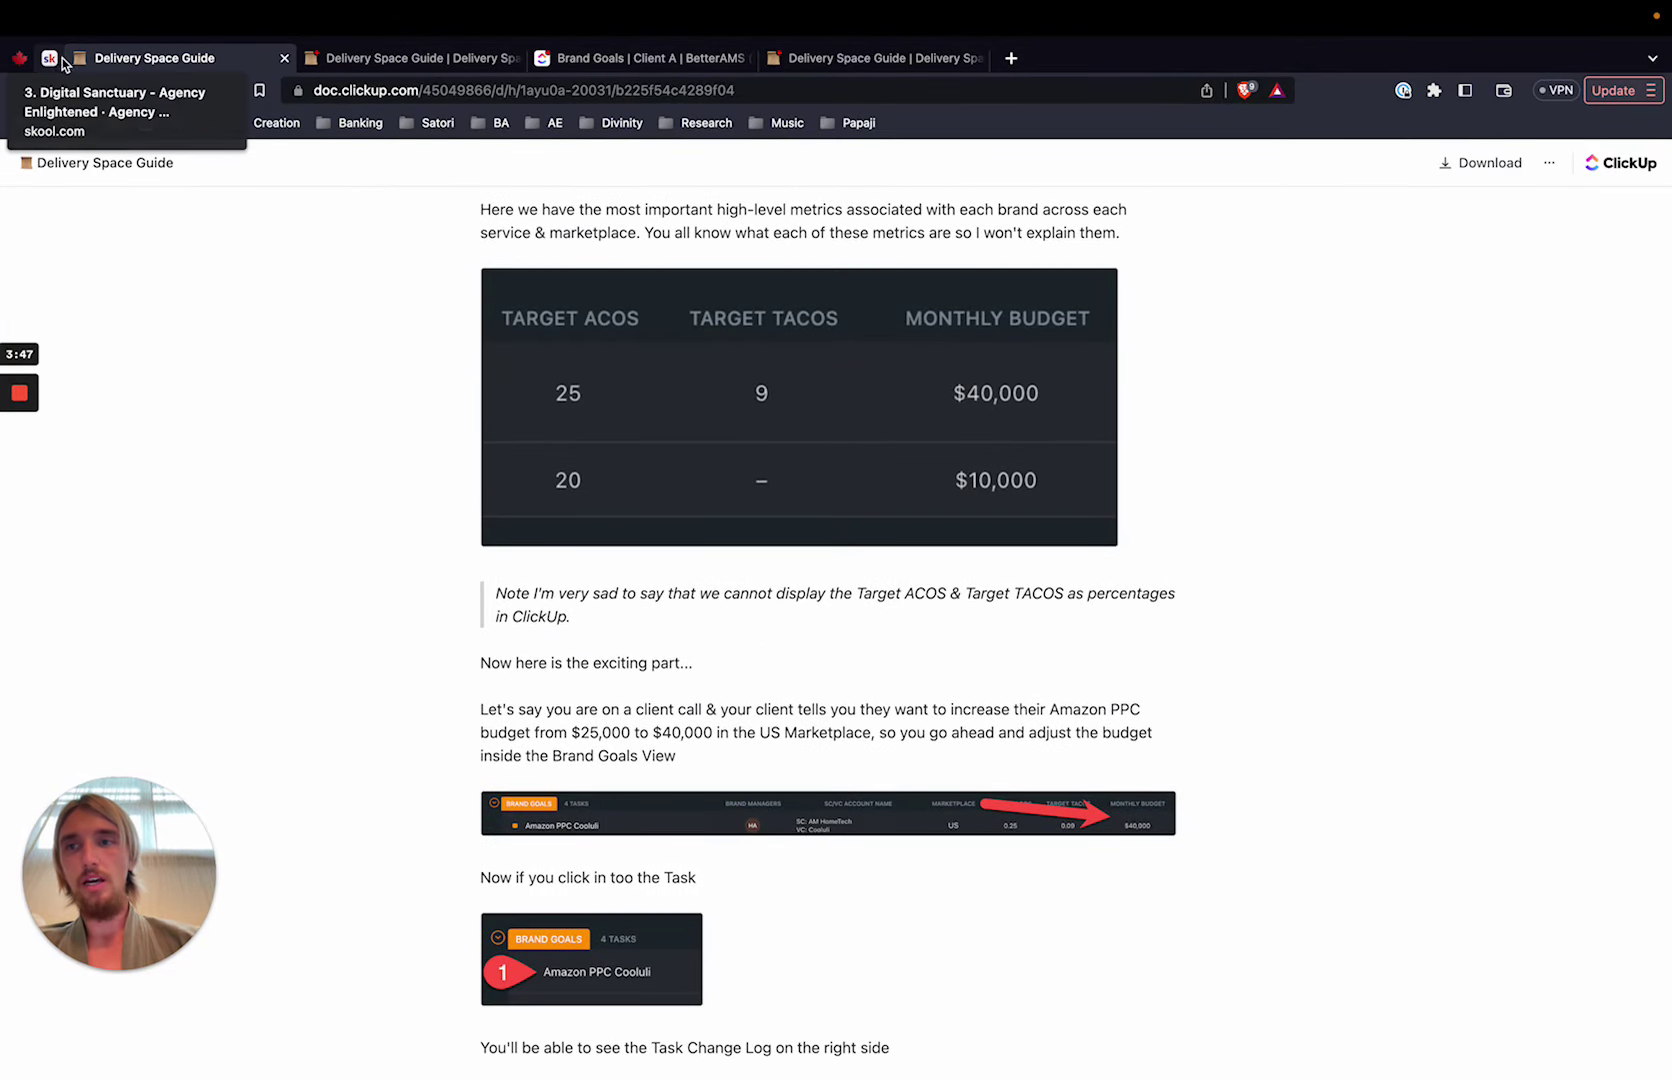
Switch to the Skool lesson and open its Delivery Space Template resource link
{"action": "left_click", "coordinate": [57, 60]}
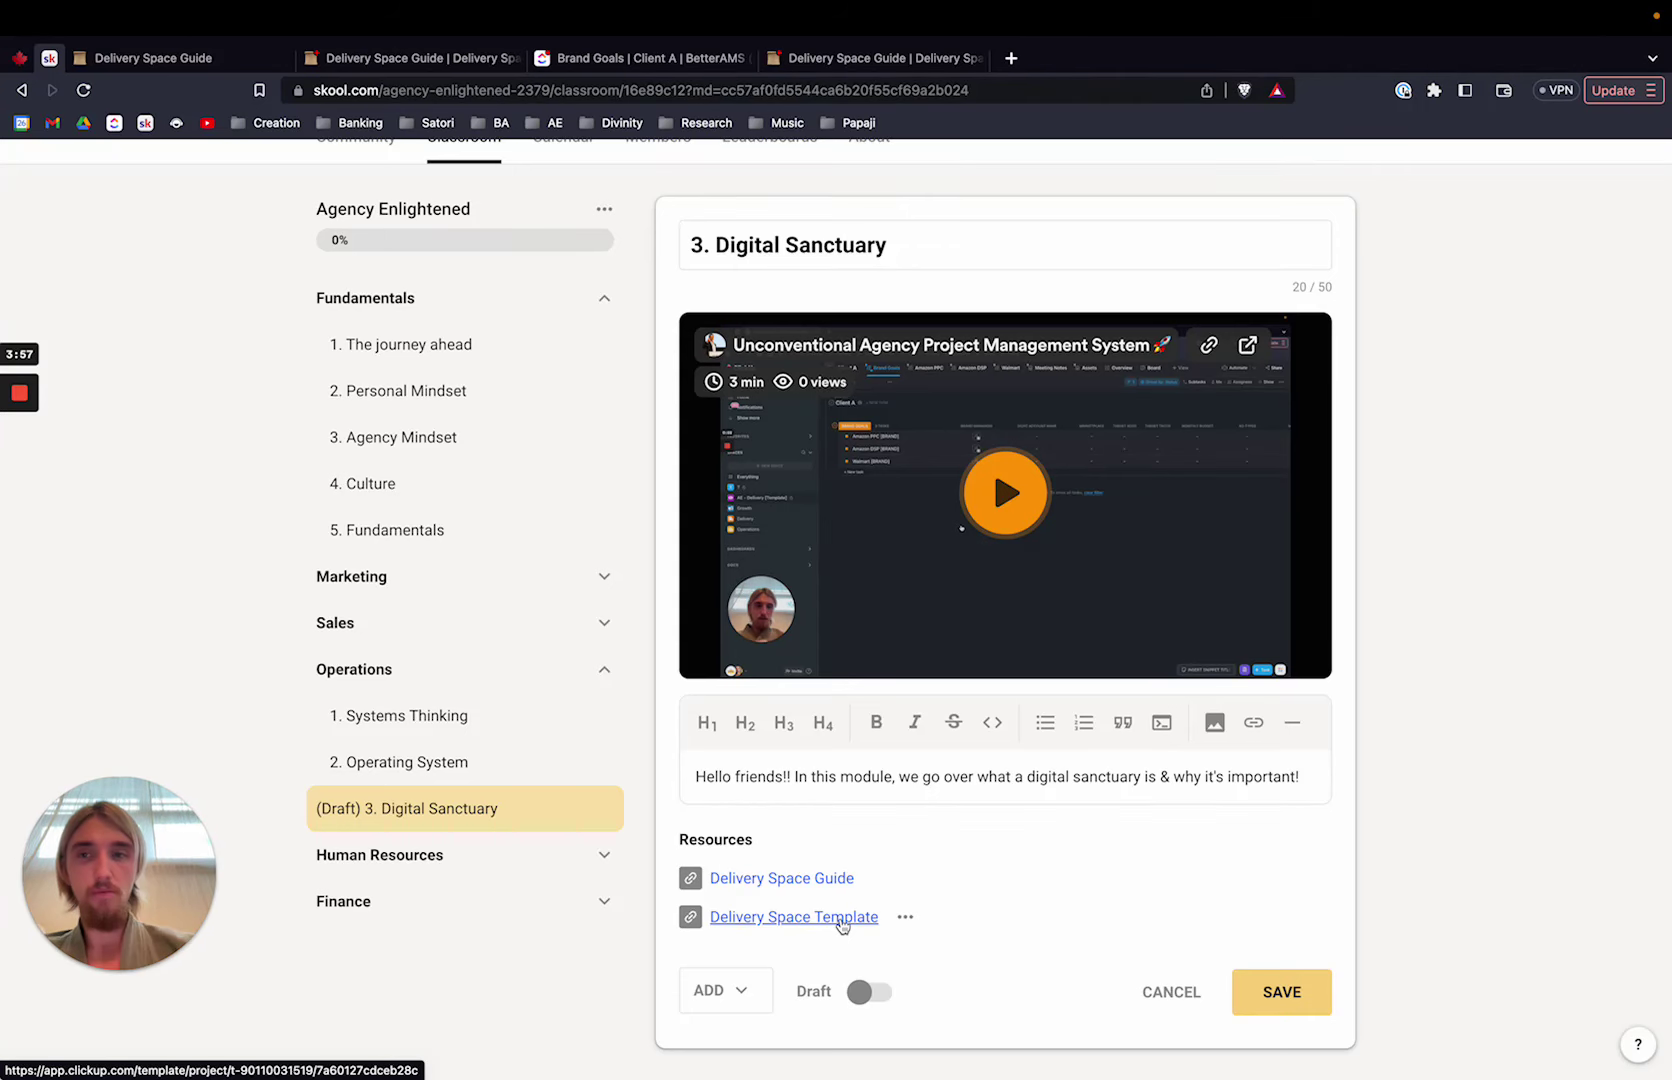
{"action": "left_click", "coordinate": [842, 917]}
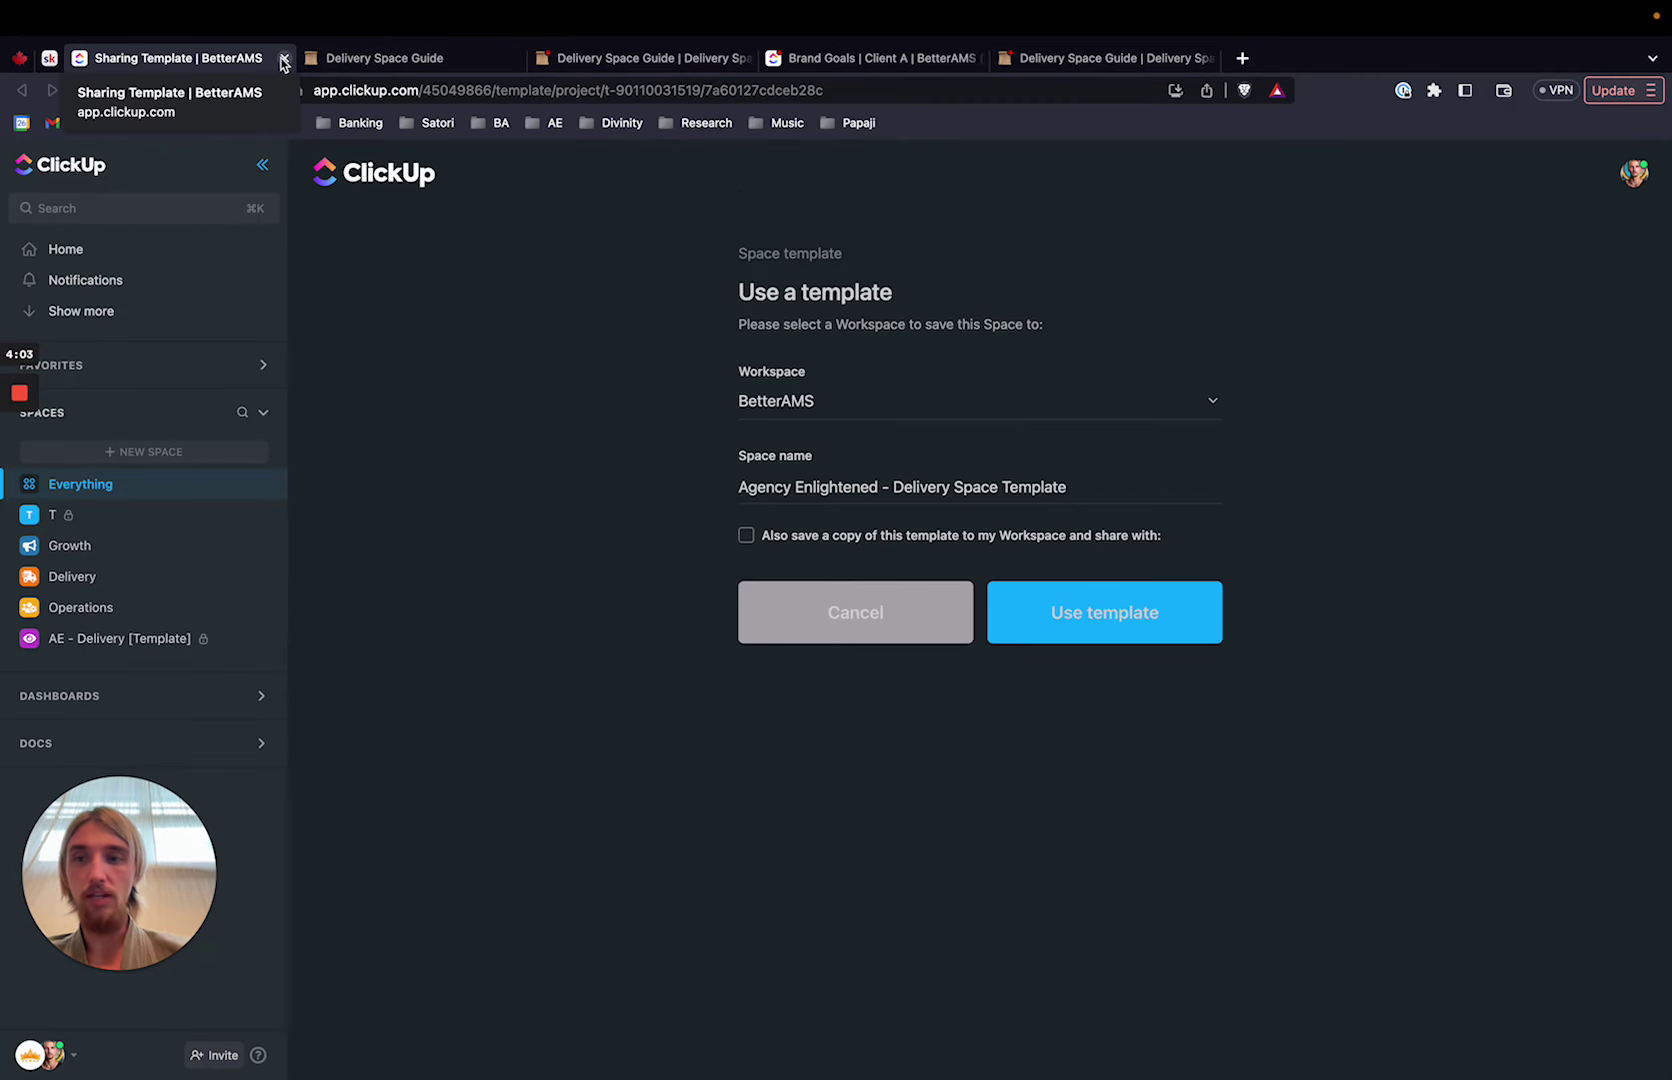
Expand AE - Delivery [Template] to show Client Master List, Delivery Space Guide and Client A
{"action": "left_click", "coordinate": [11, 638]}
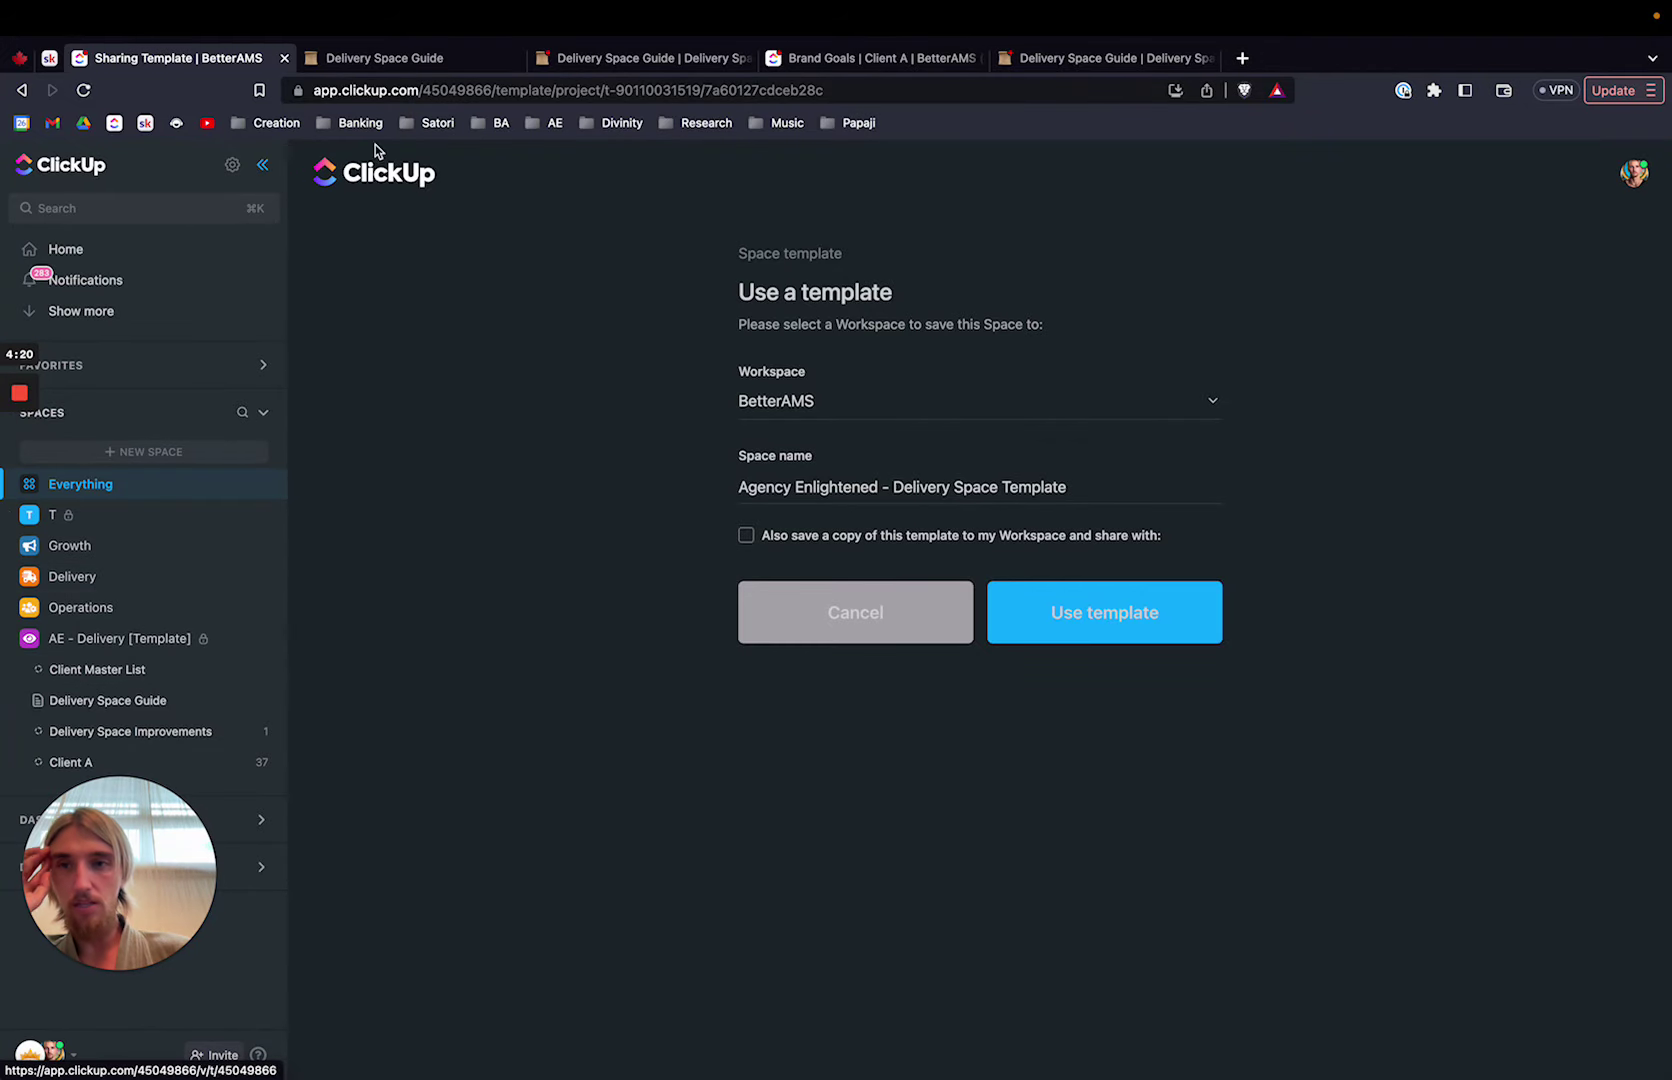
Switch to the Delivery Space Guide doc and scroll down to its ClickUp Hierarchy table
{"action": "left_click", "coordinate": [385, 58]}
{"action": "scroll", "coordinate": [522, 653], "scroll_direction": "down", "scroll_amount": 2}
{"action": "scroll", "coordinate": [720, 651], "scroll_direction": "down", "scroll_amount": 10}
{"action": "scroll", "coordinate": [720, 651], "scroll_direction": "up", "scroll_amount": 15}
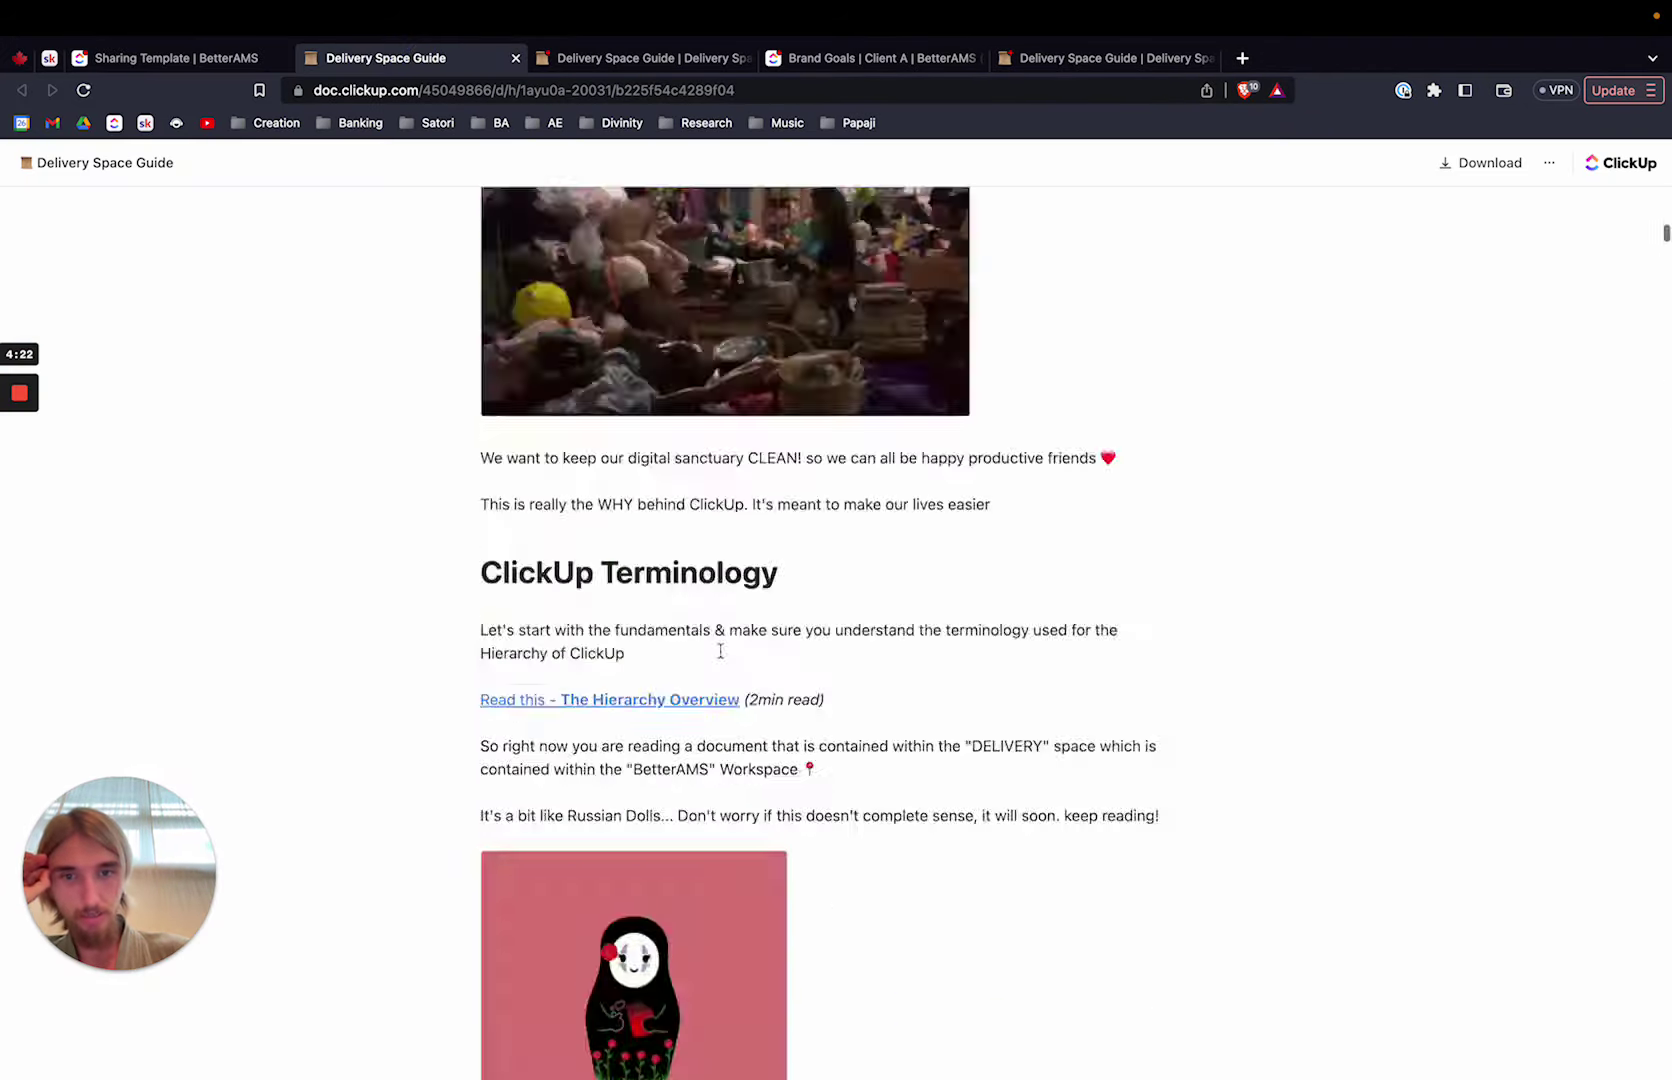
{"action": "scroll", "coordinate": [720, 646], "scroll_direction": "up", "scroll_amount": 5}
{"action": "scroll", "coordinate": [720, 657], "scroll_direction": "down", "scroll_amount": 5}
{"action": "scroll", "coordinate": [720, 657], "scroll_direction": "down", "scroll_amount": 5}
{"action": "scroll", "coordinate": [722, 658], "scroll_direction": "down", "scroll_amount": 8}
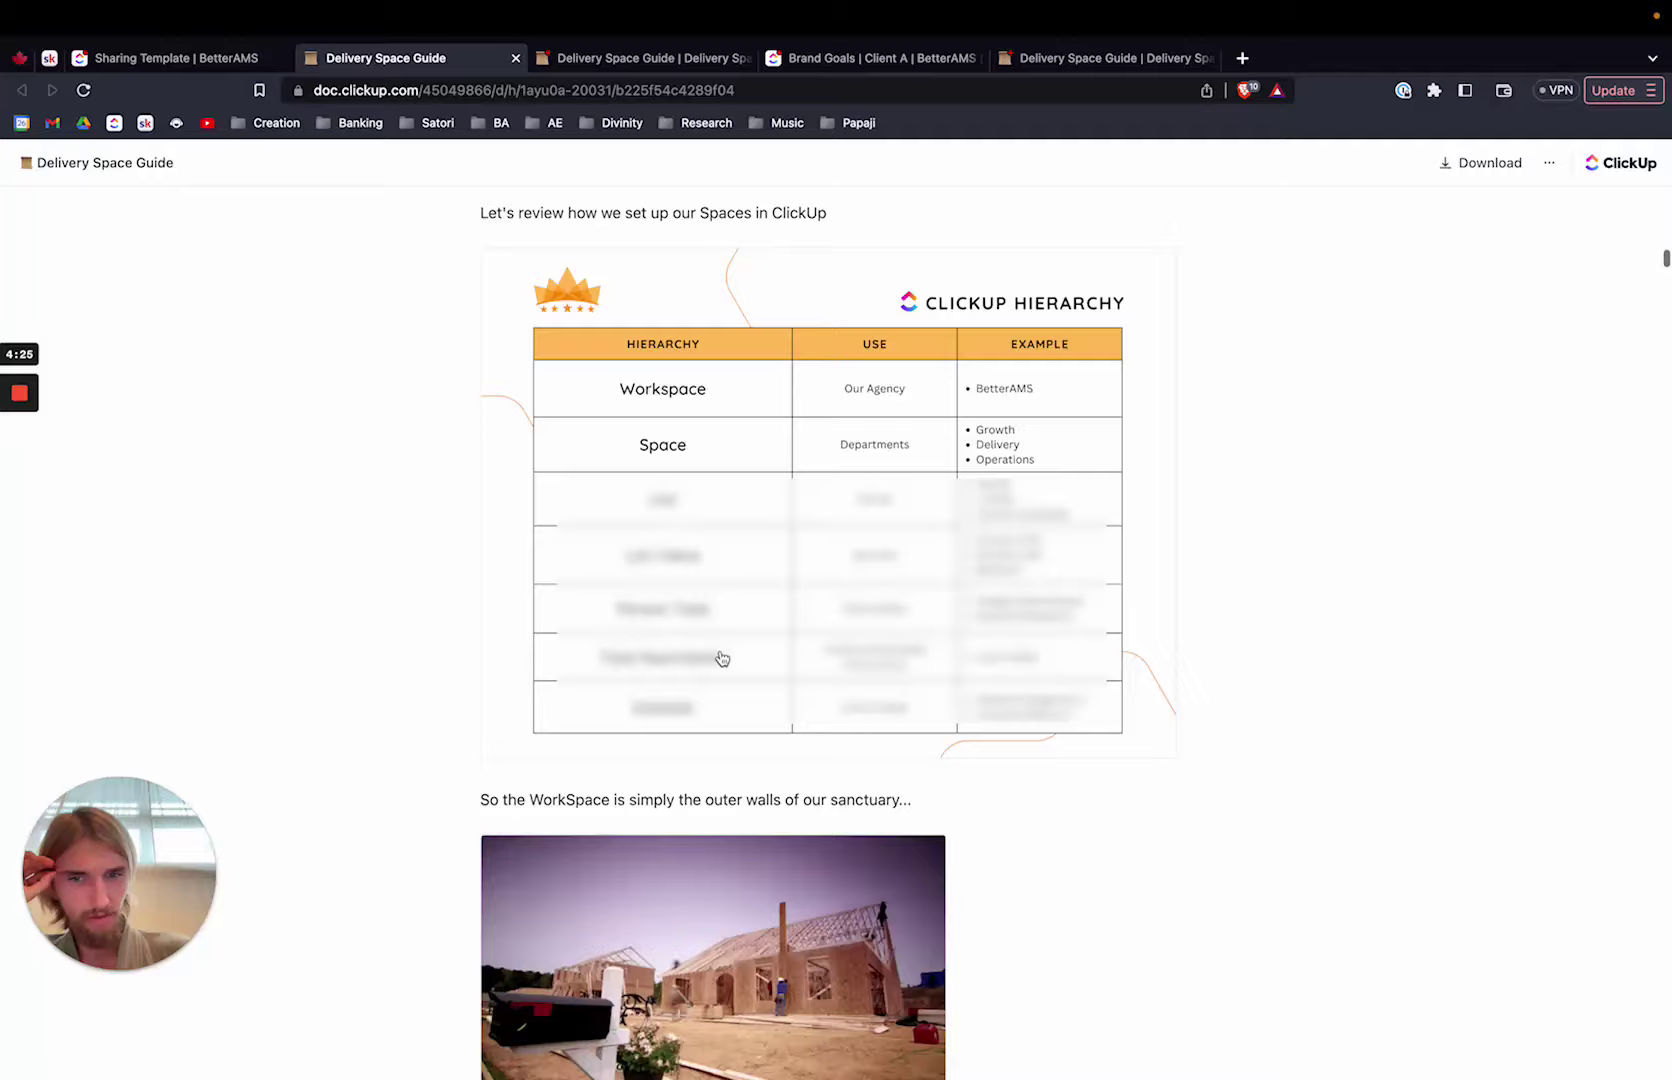
{"action": "scroll", "coordinate": [722, 658], "scroll_direction": "down", "scroll_amount": 6}
{"action": "scroll", "coordinate": [722, 658], "scroll_direction": "down", "scroll_amount": 5}
{"action": "scroll", "coordinate": [722, 658], "scroll_direction": "down", "scroll_amount": 6}
{"action": "scroll", "coordinate": [722, 658], "scroll_direction": "down", "scroll_amount": 3}
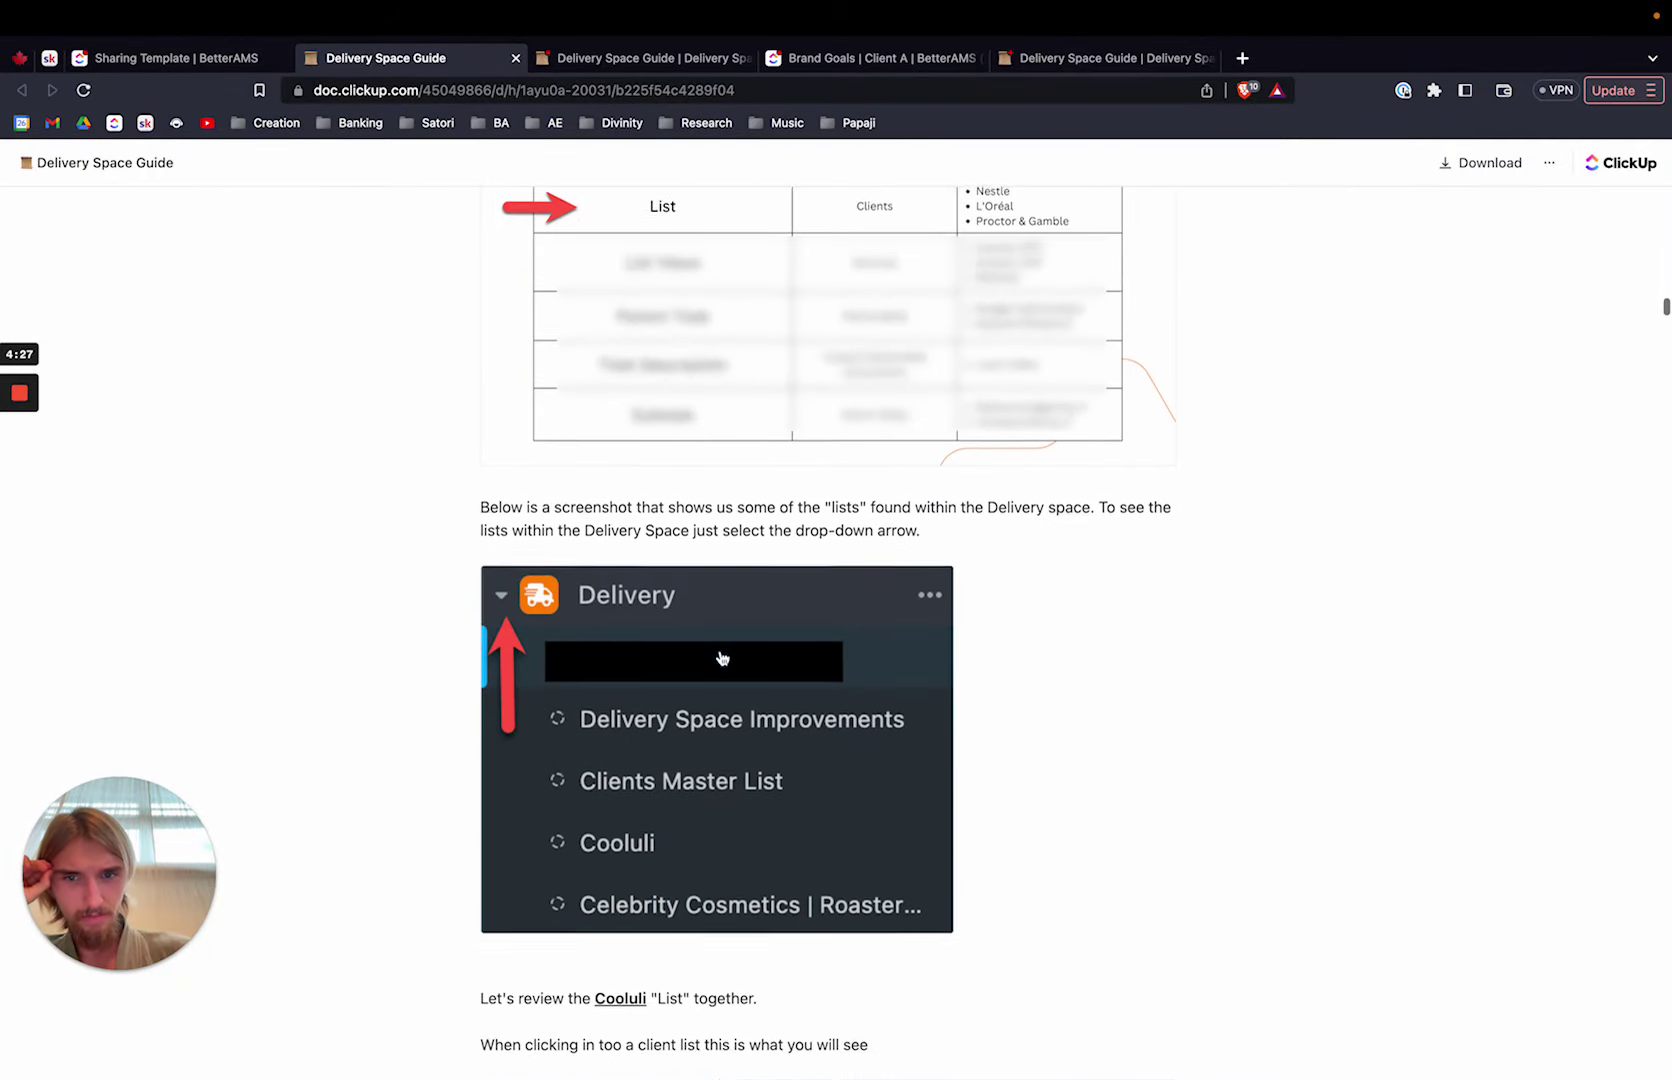
{"action": "scroll", "coordinate": [720, 657], "scroll_direction": "down", "scroll_amount": 3}
{"action": "scroll", "coordinate": [720, 657], "scroll_direction": "down", "scroll_amount": 6}
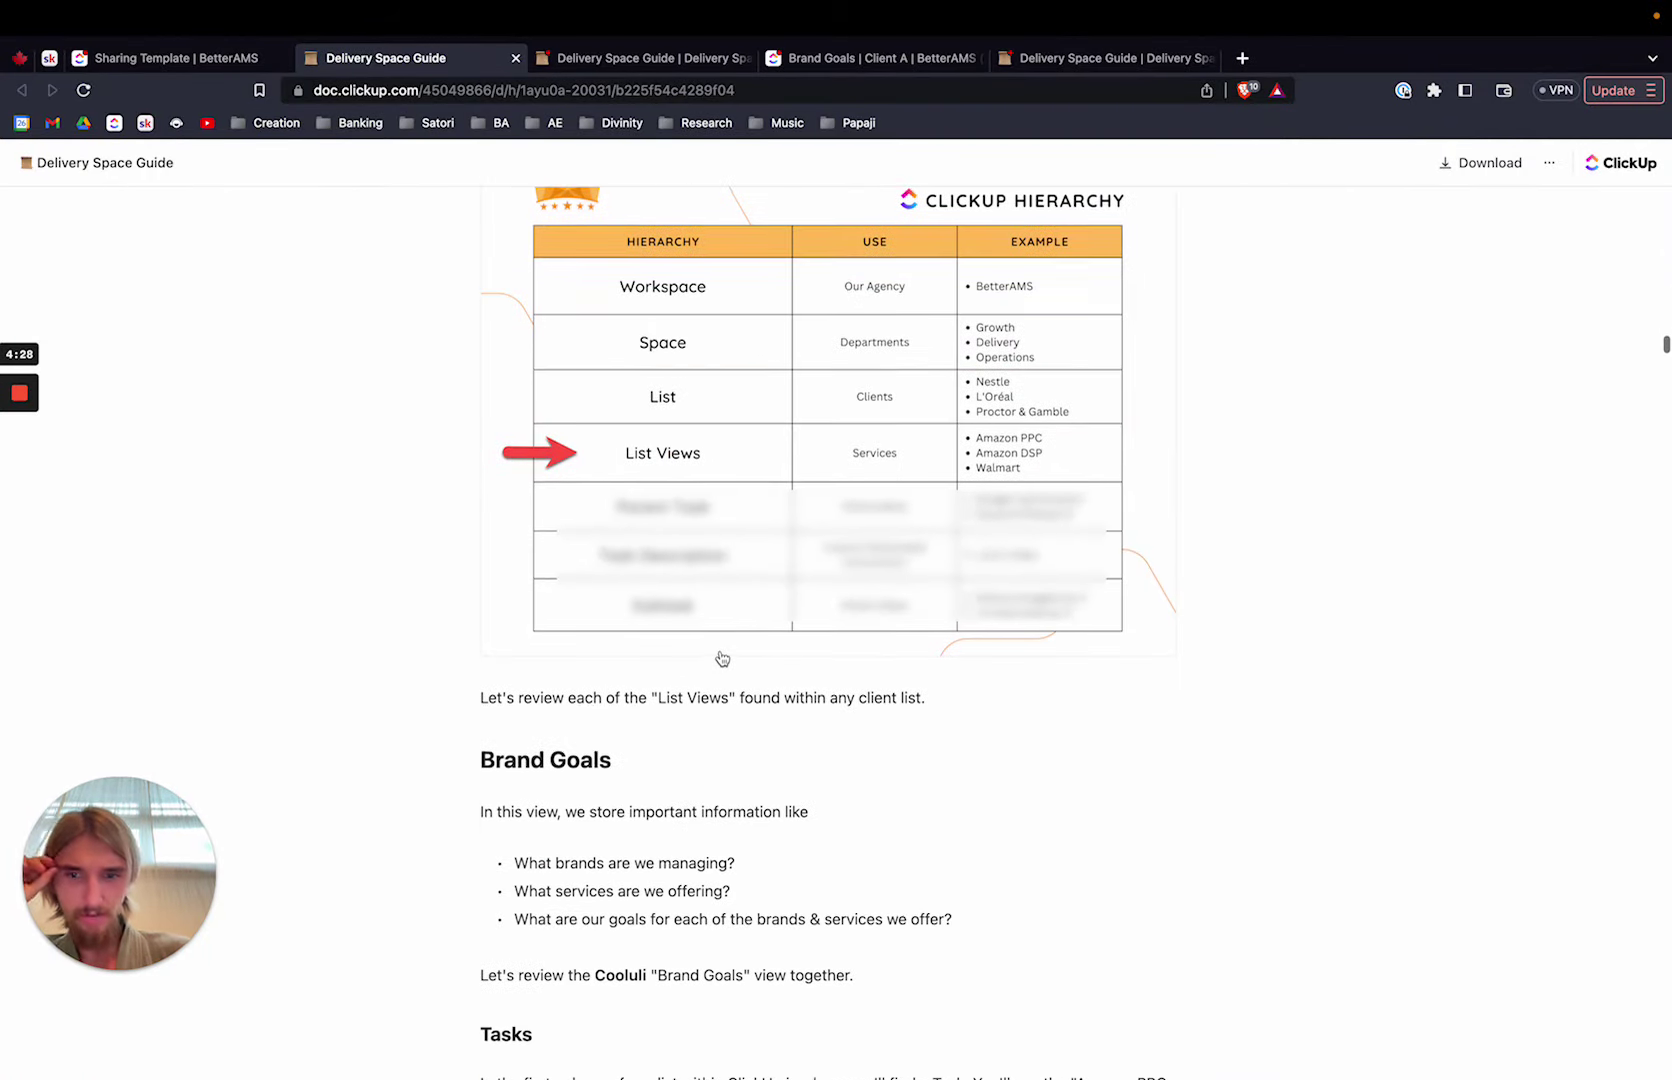
Switch back to the Sharing Template | BetterAMS tab
{"action": "left_click", "coordinate": [121, 57]}
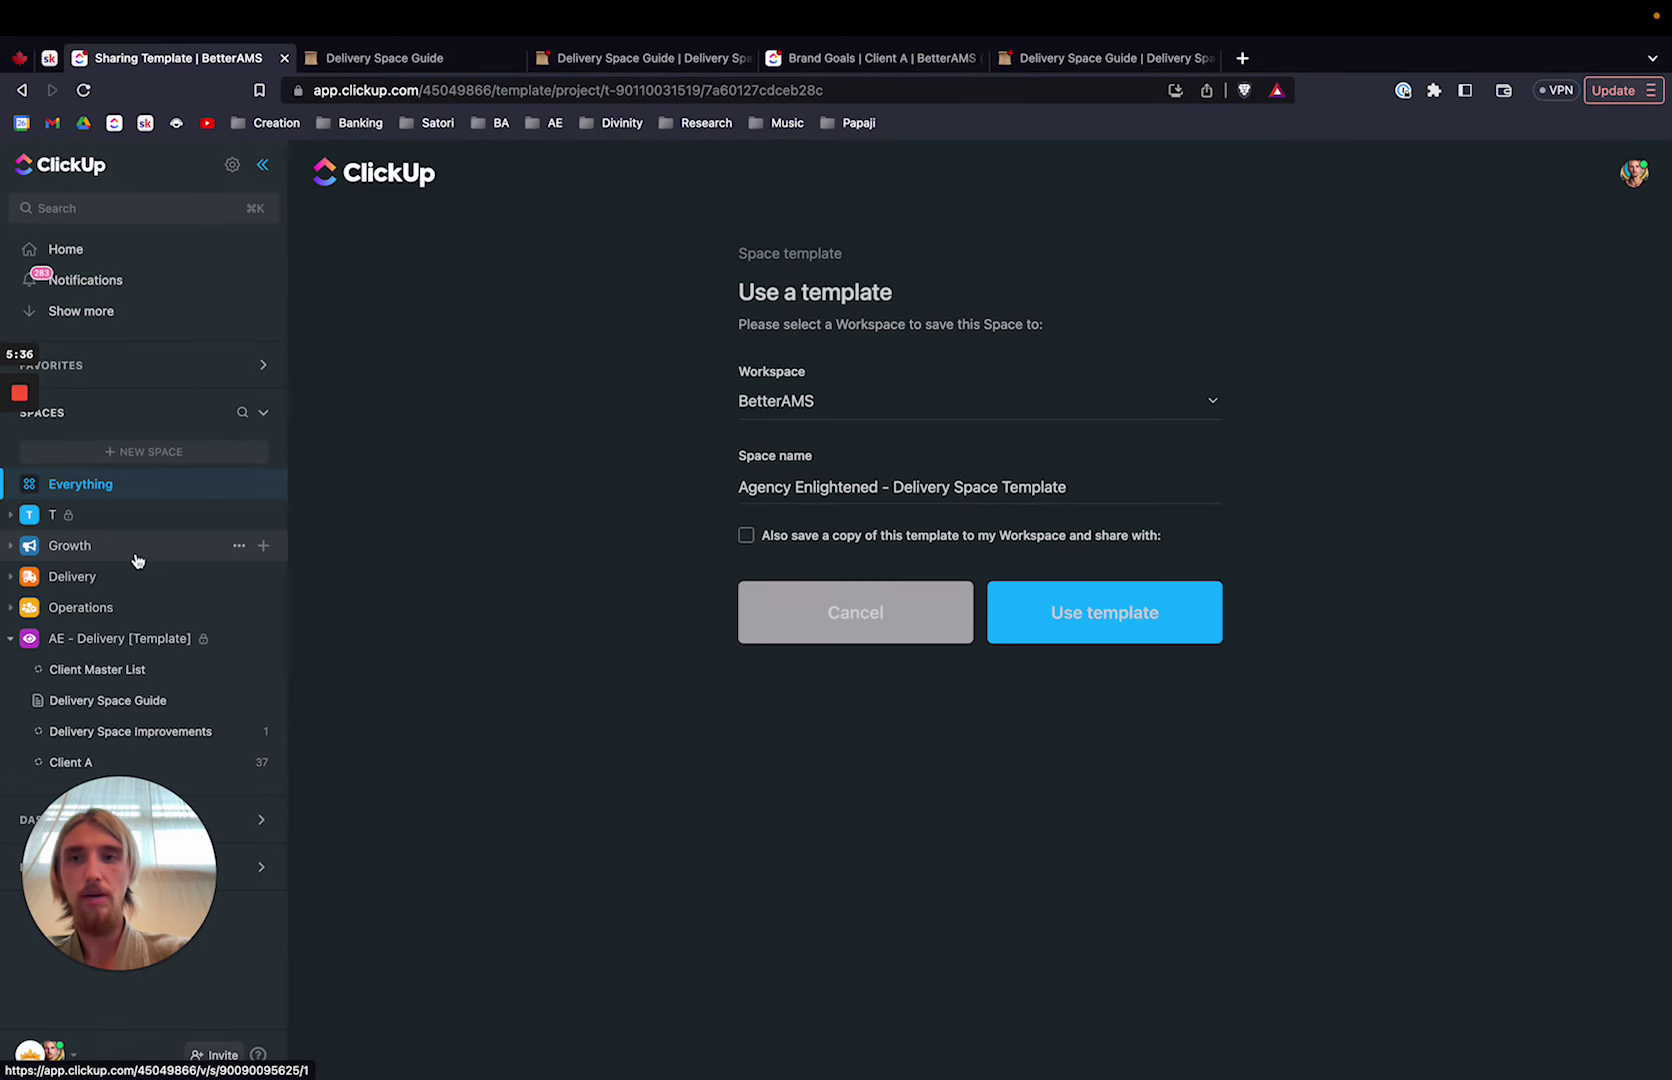
{"action": "left_click", "coordinate": [49, 57]}
{"action": "scroll", "coordinate": [860, 575], "scroll_direction": "up", "scroll_amount": 1}
{"action": "scroll", "coordinate": [860, 575], "scroll_direction": "down", "scroll_amount": 1}
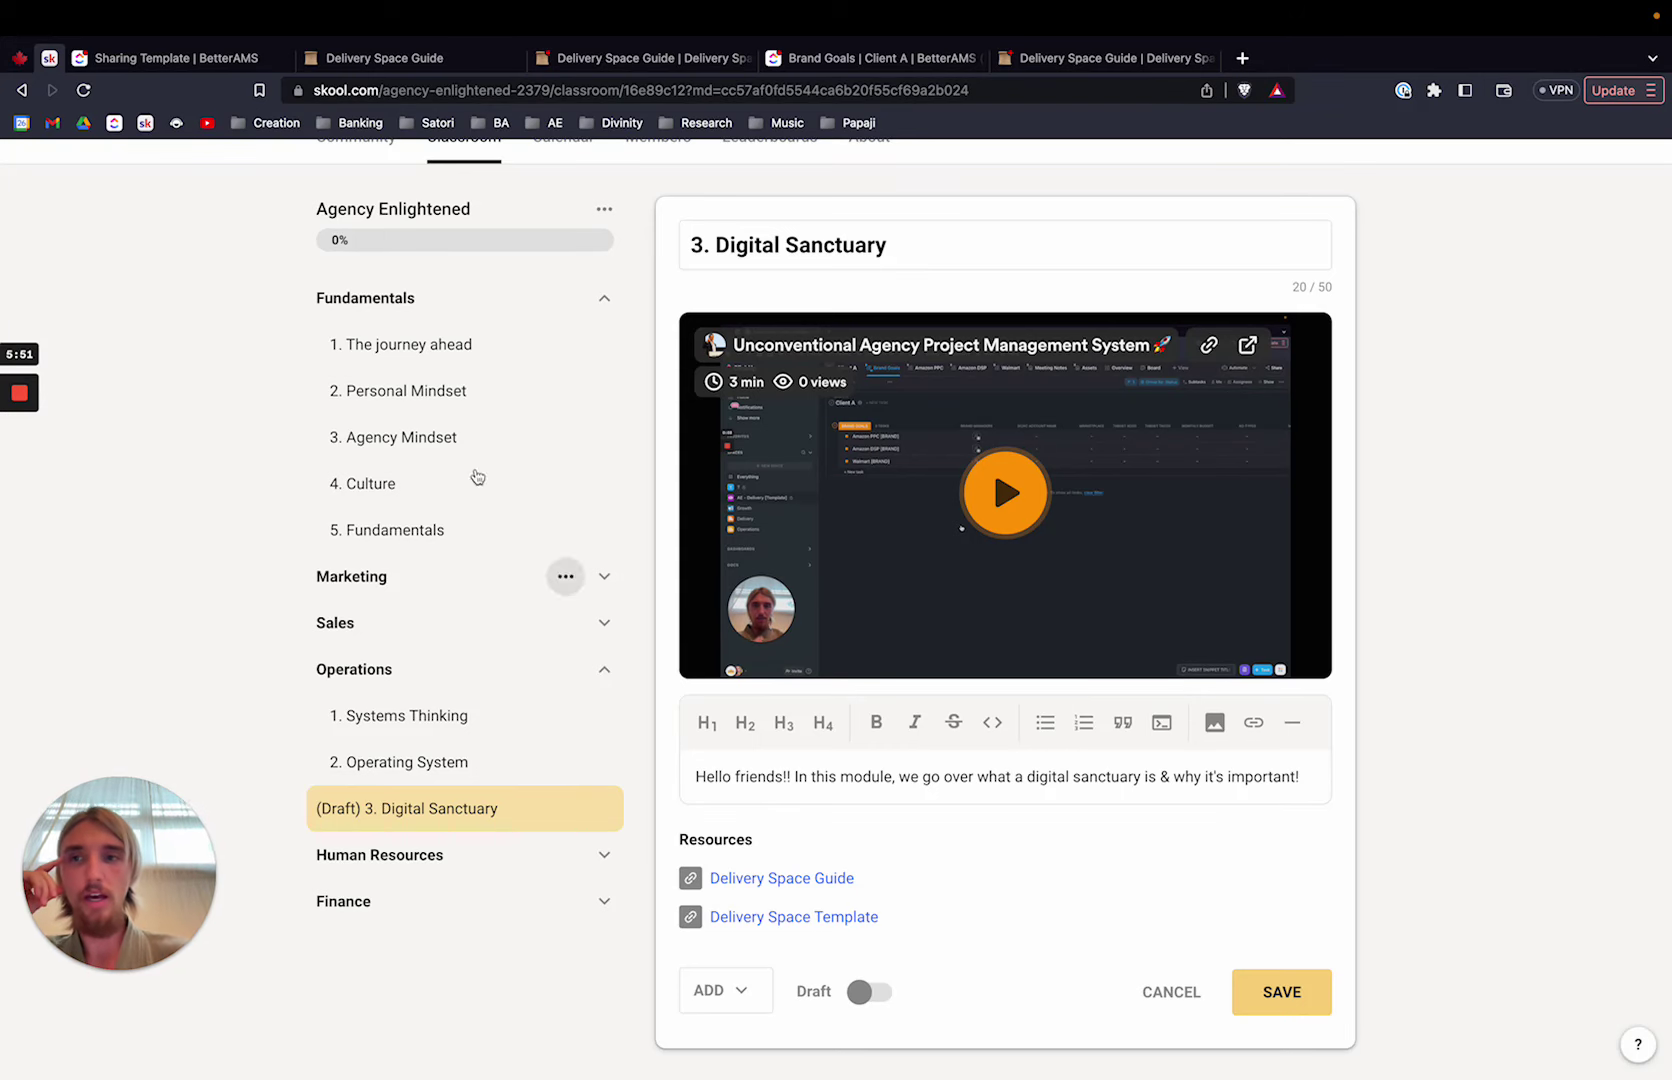
{"action": "mouse_move", "coordinate": [174, 7]}
{"action": "left_click", "coordinate": [172, 85]}
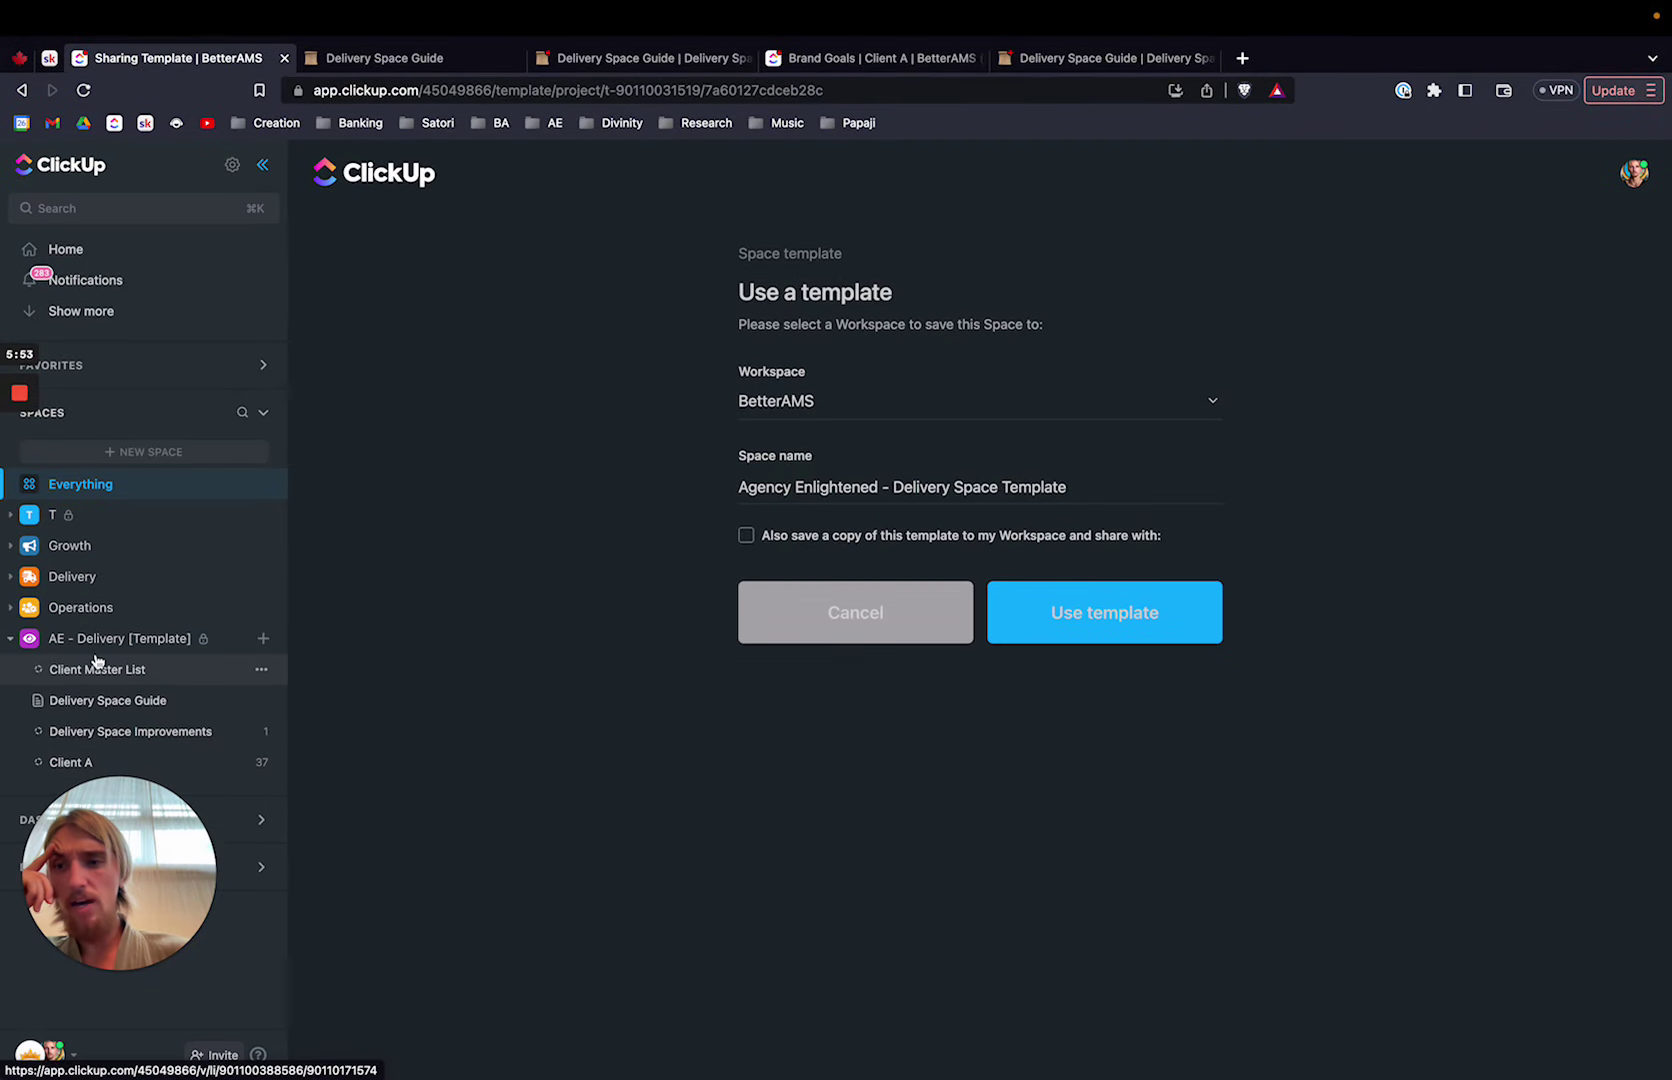
Collapse AE - Delivery [Template], drag Operations below it, and expand Operations' folders
{"action": "left_click", "coordinate": [12, 636]}
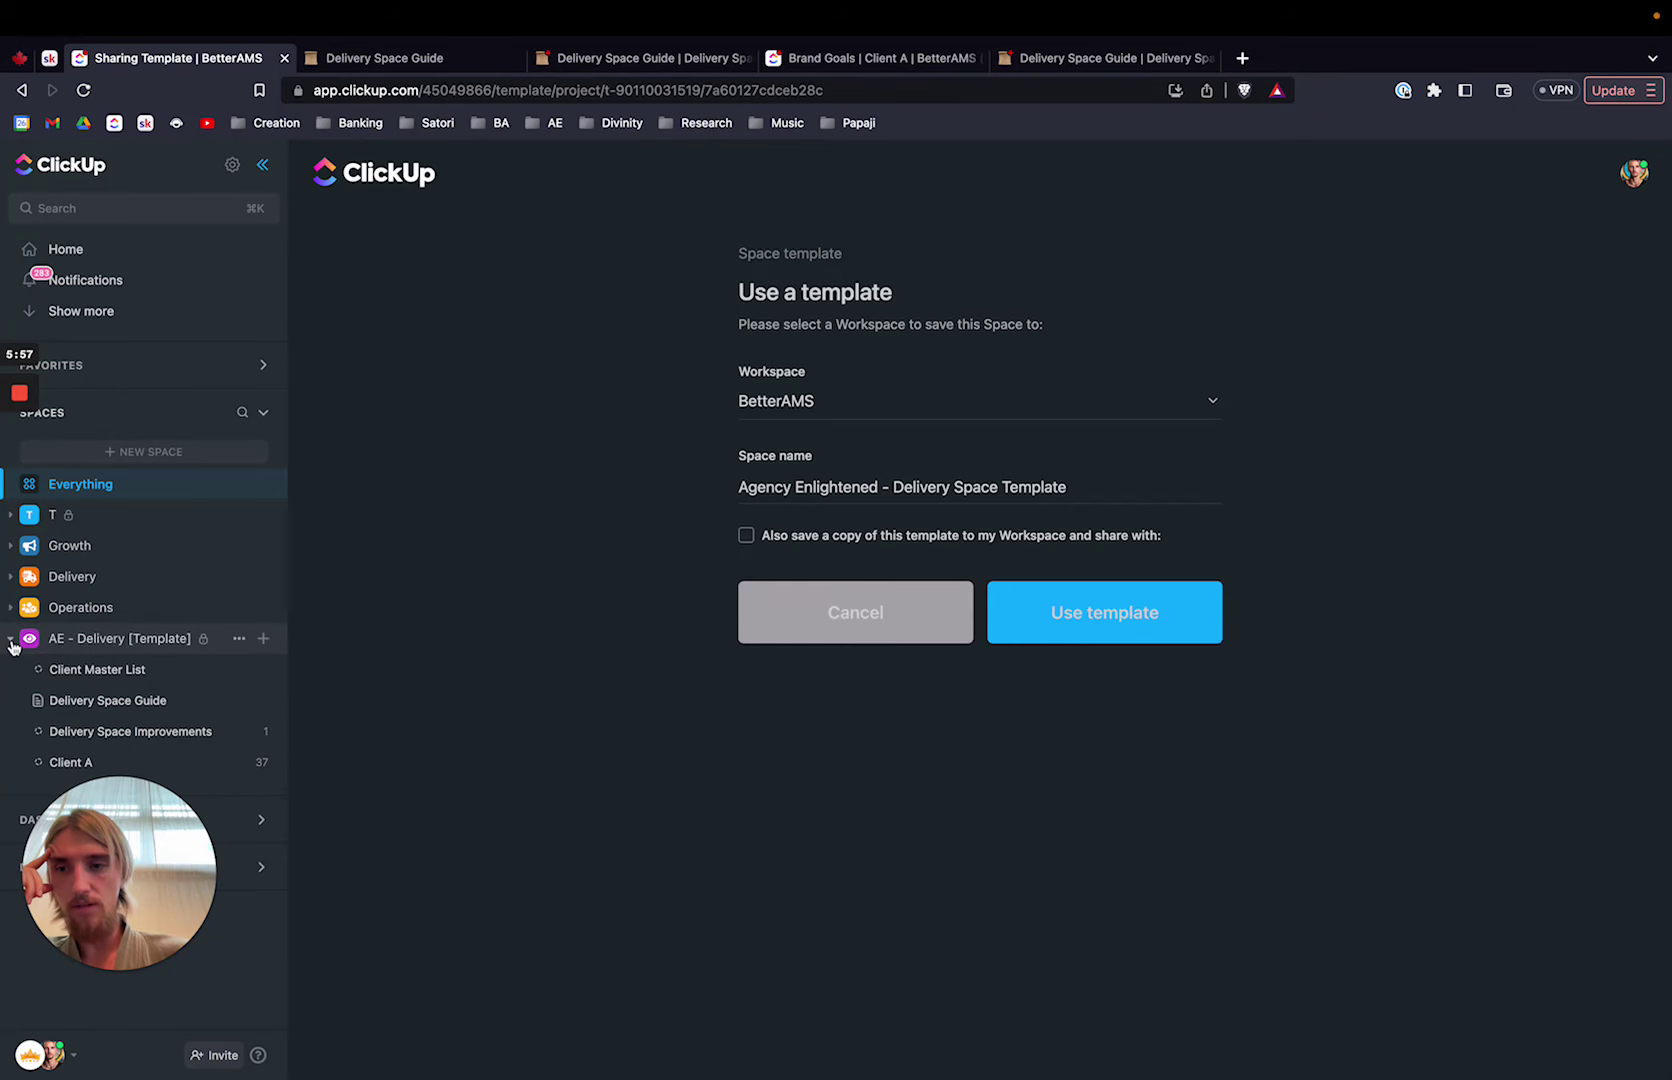
{"action": "left_click", "coordinate": [11, 638]}
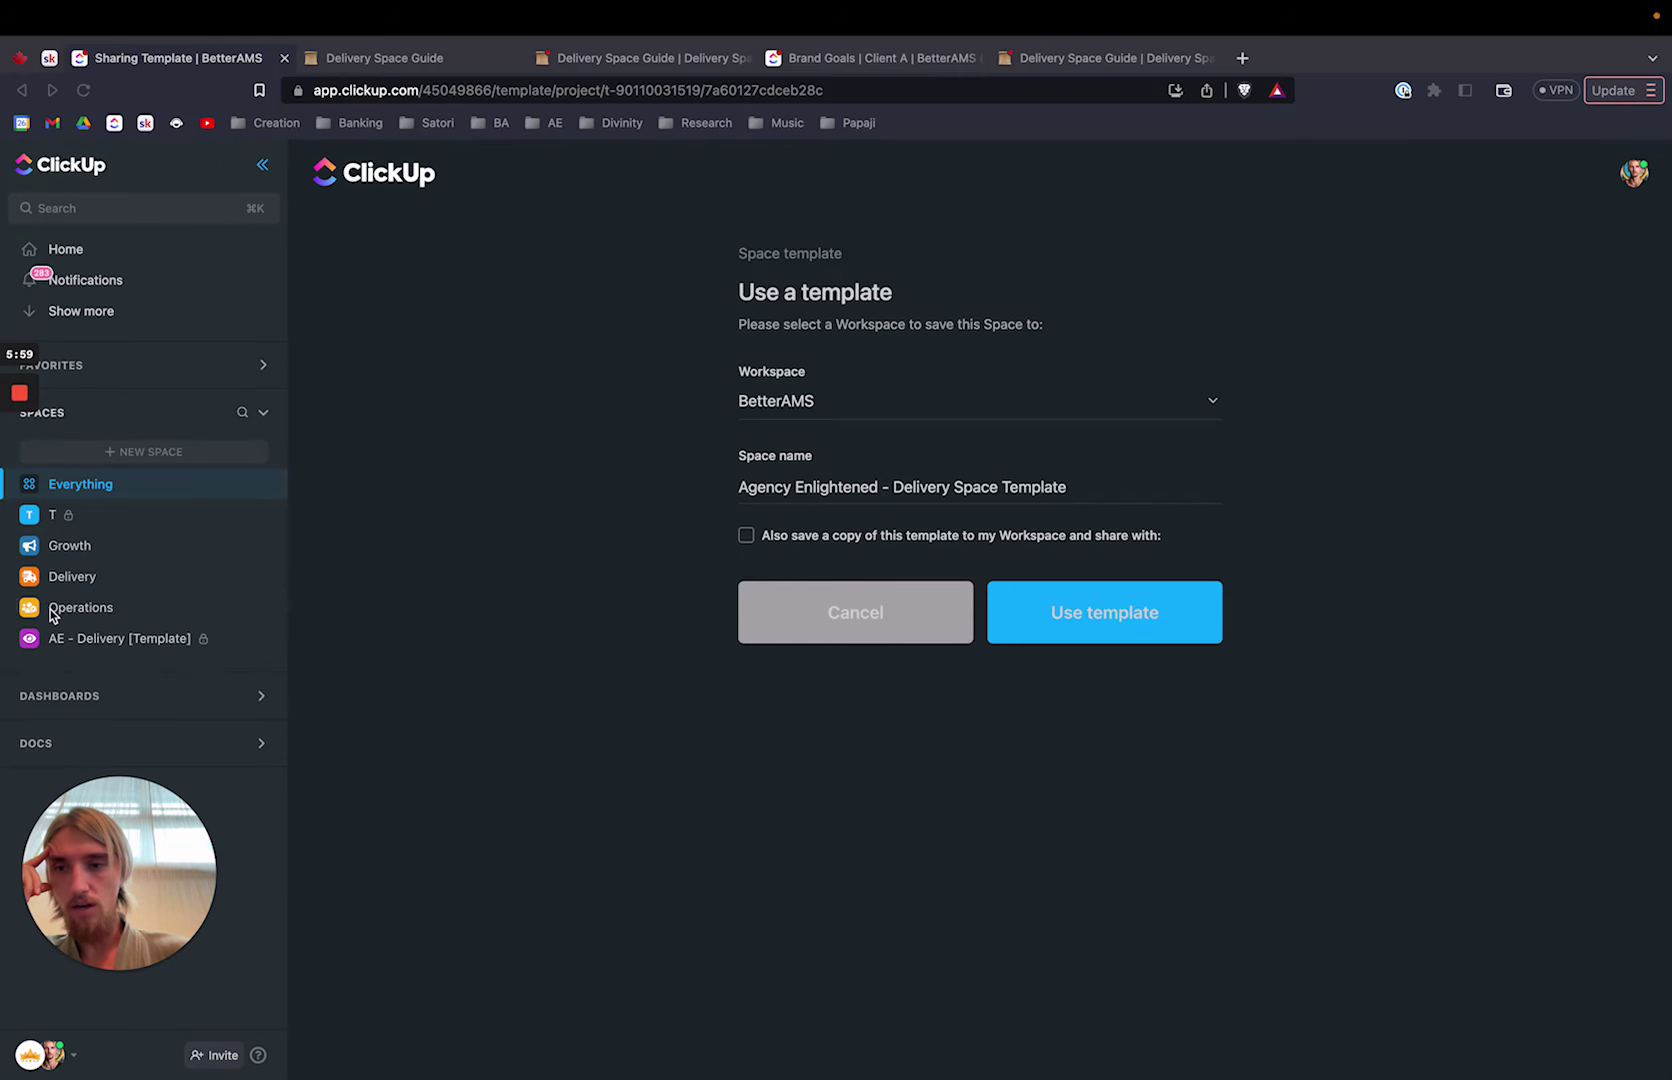
{"action": "left_click_drag", "start_coordinate": [52, 615], "coordinate": [55, 640]}
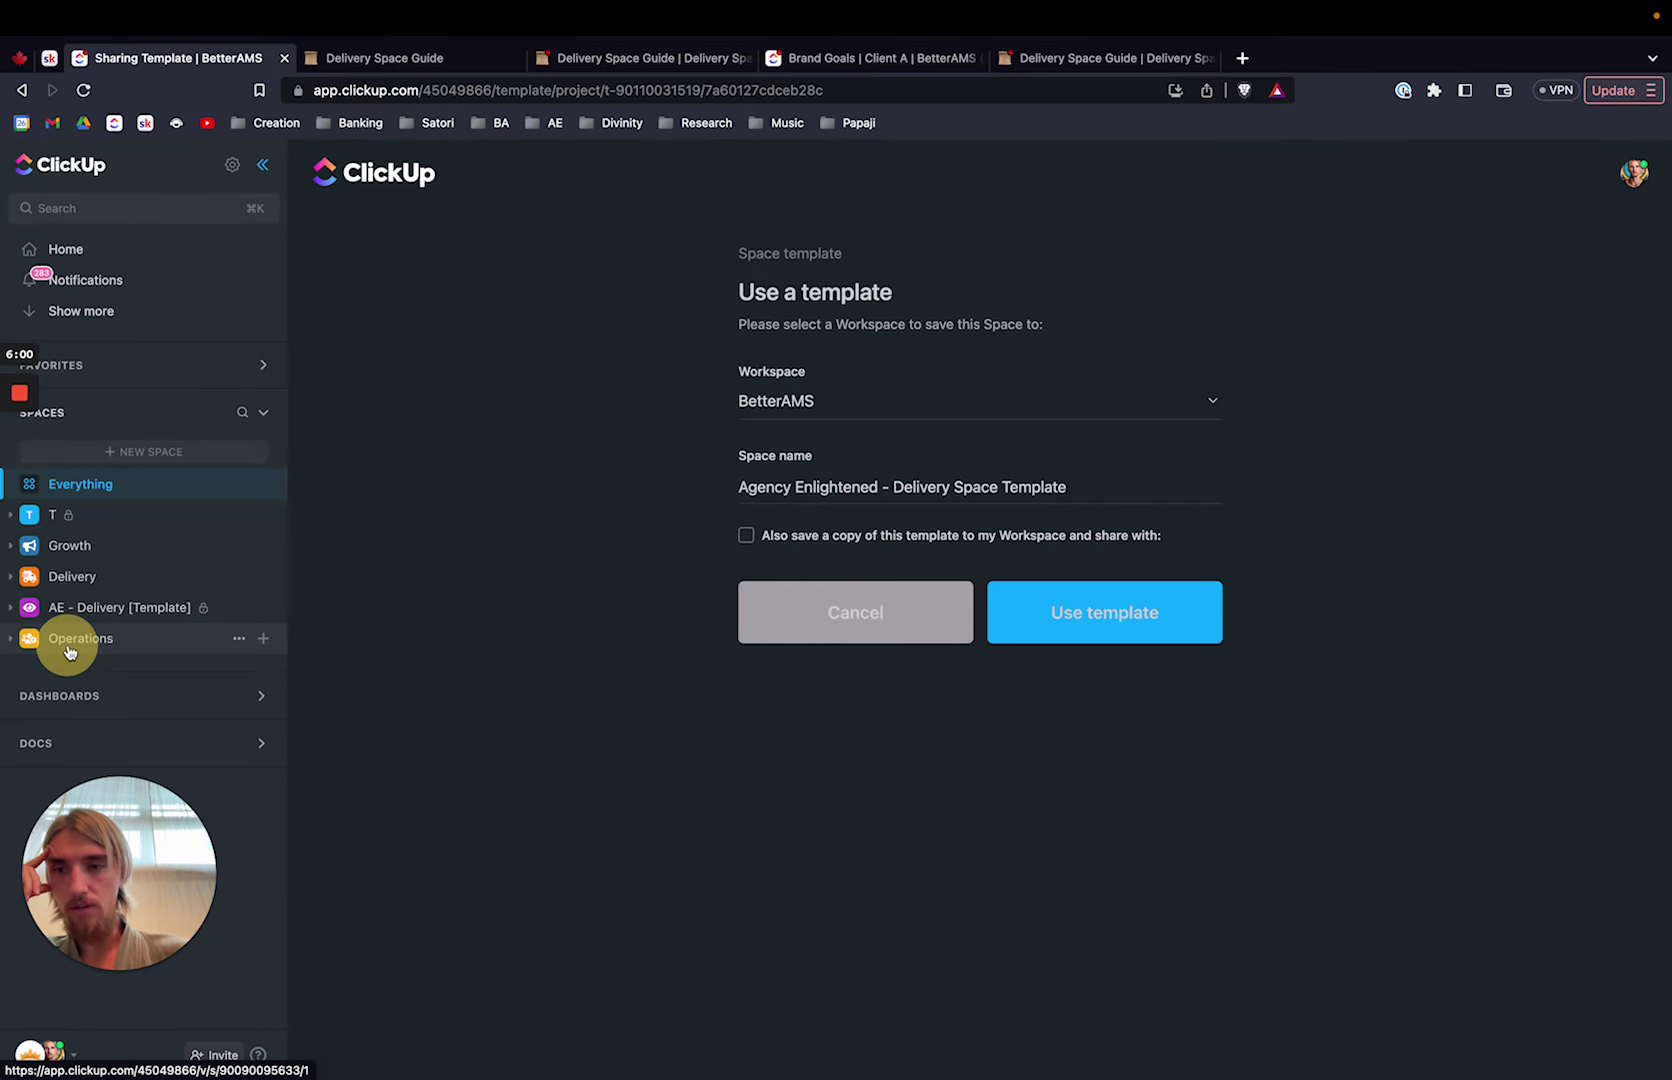
{"action": "left_click", "coordinate": [11, 640]}
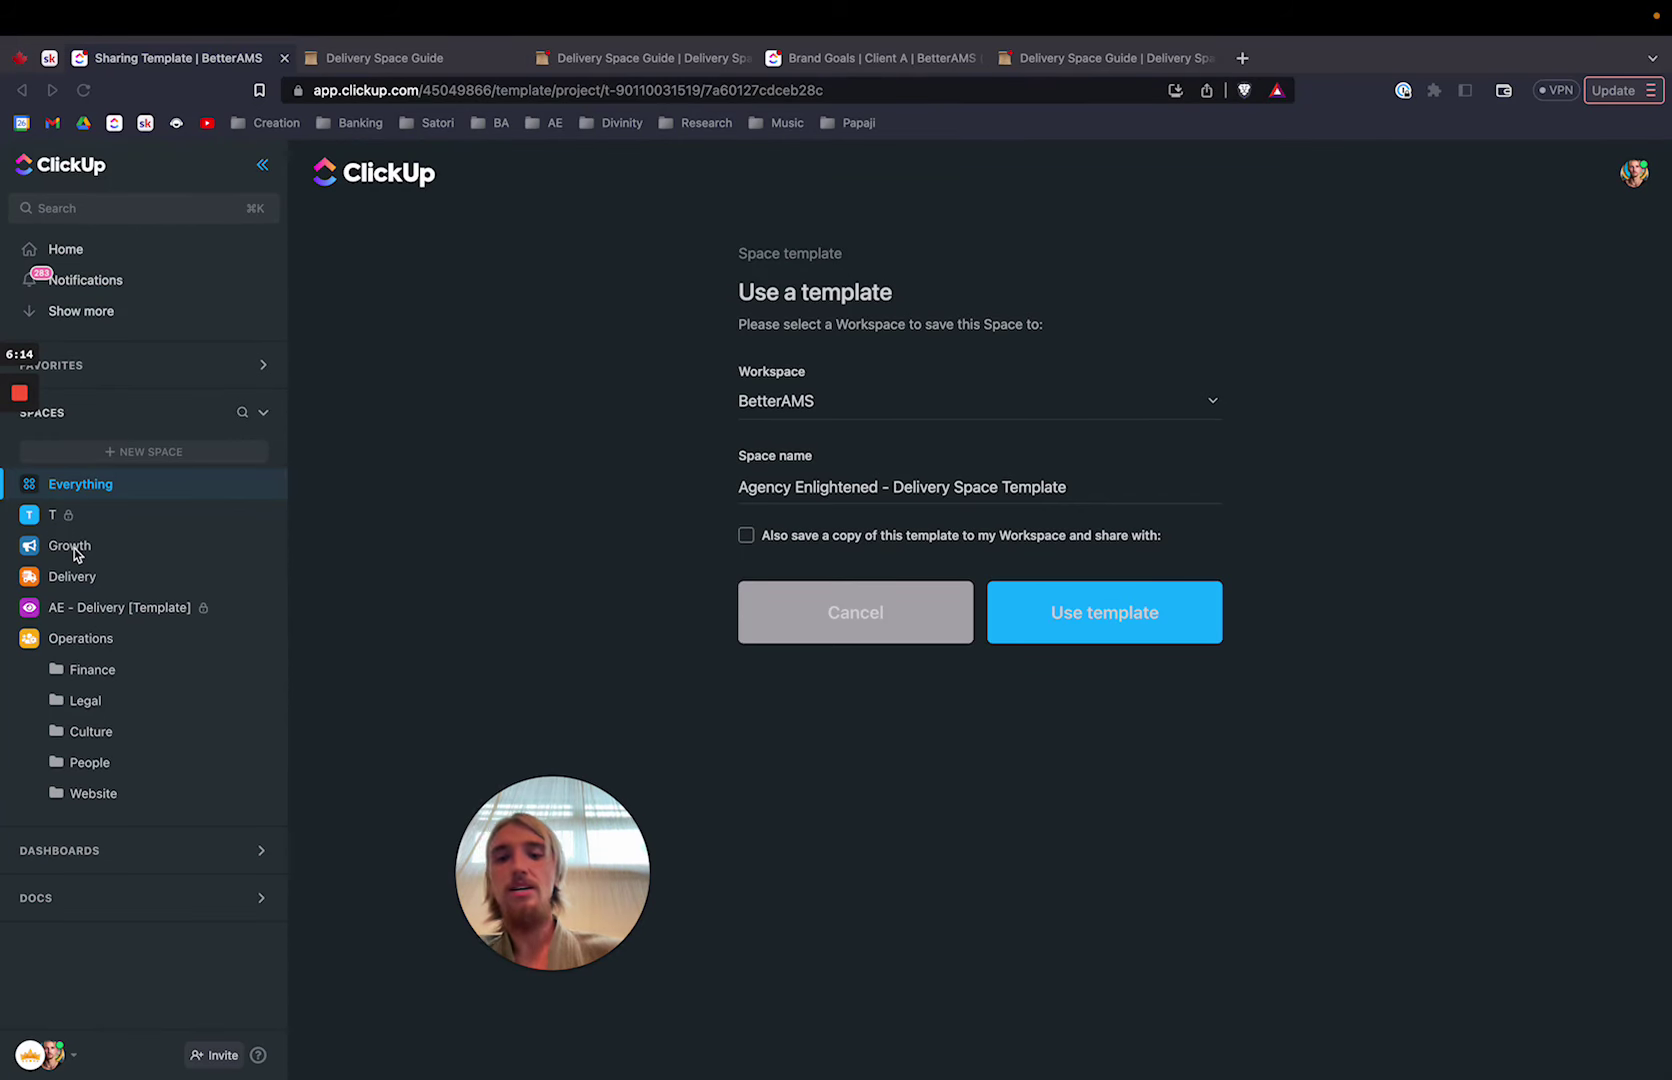
Collapse Operations and drag it back above AE - Delivery [Template]
{"action": "left_click", "coordinate": [10, 641]}
{"action": "left_click", "coordinate": [10, 641]}
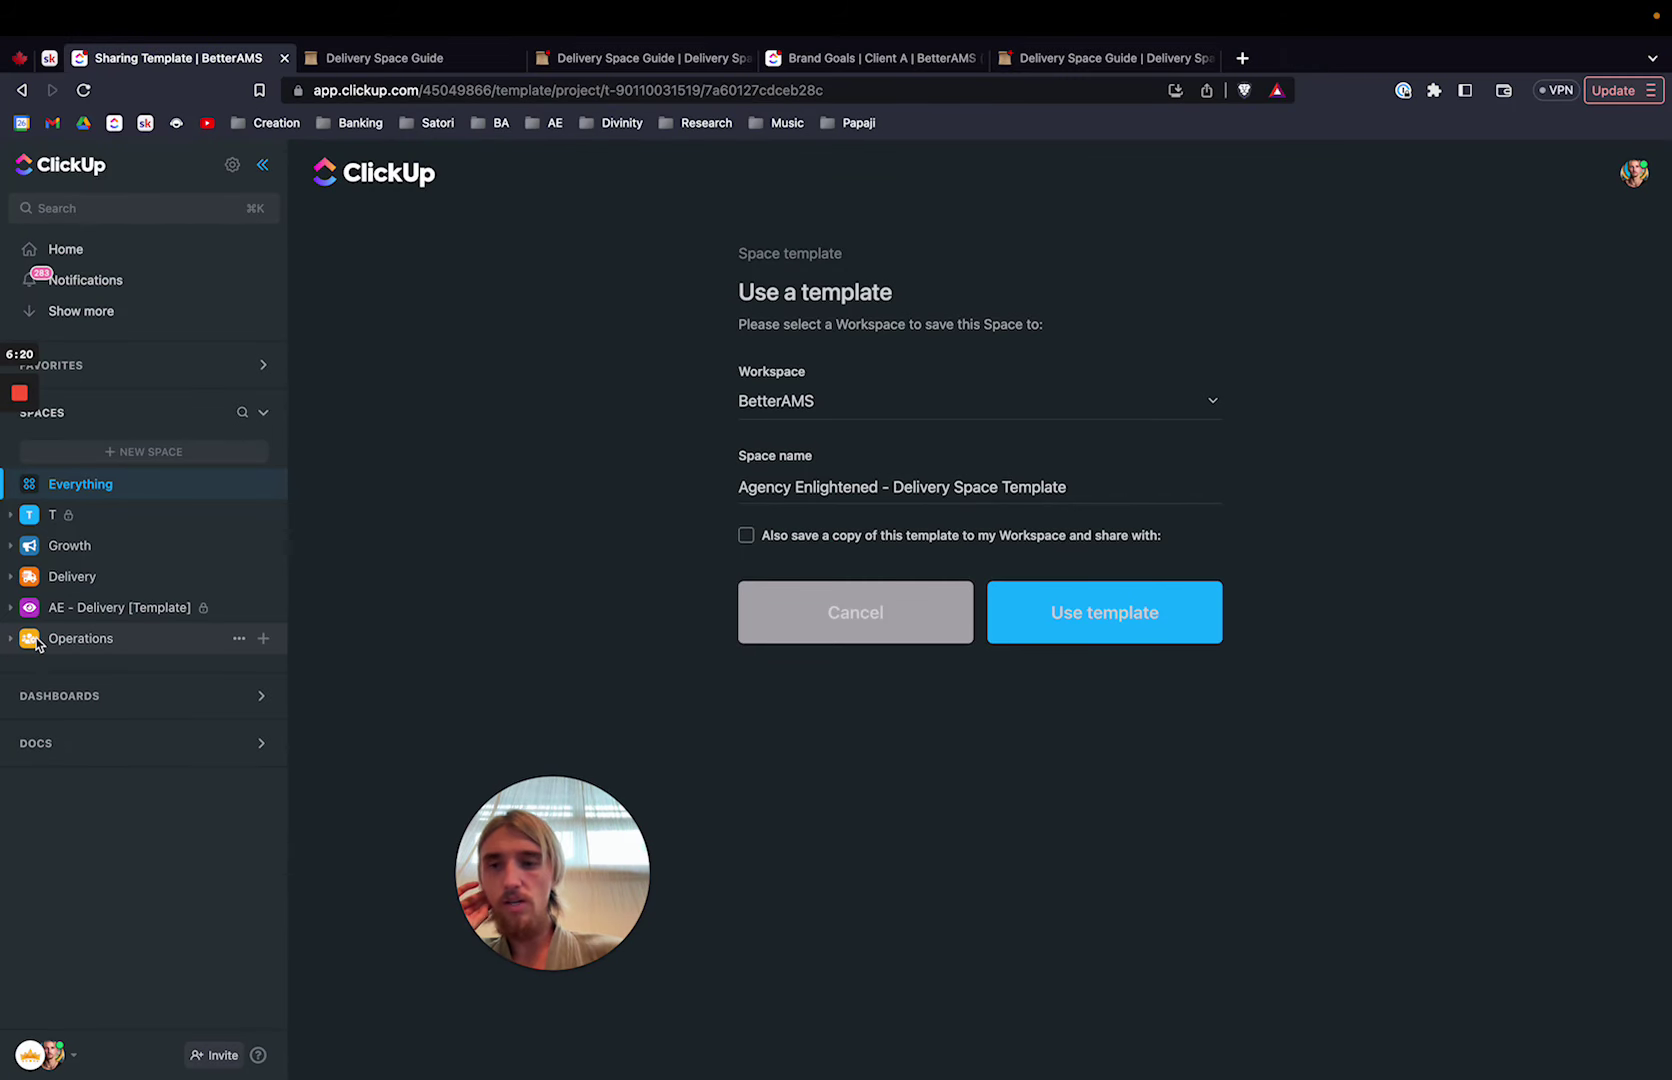
{"action": "left_click_drag", "start_coordinate": [36, 641], "coordinate": [36, 610]}
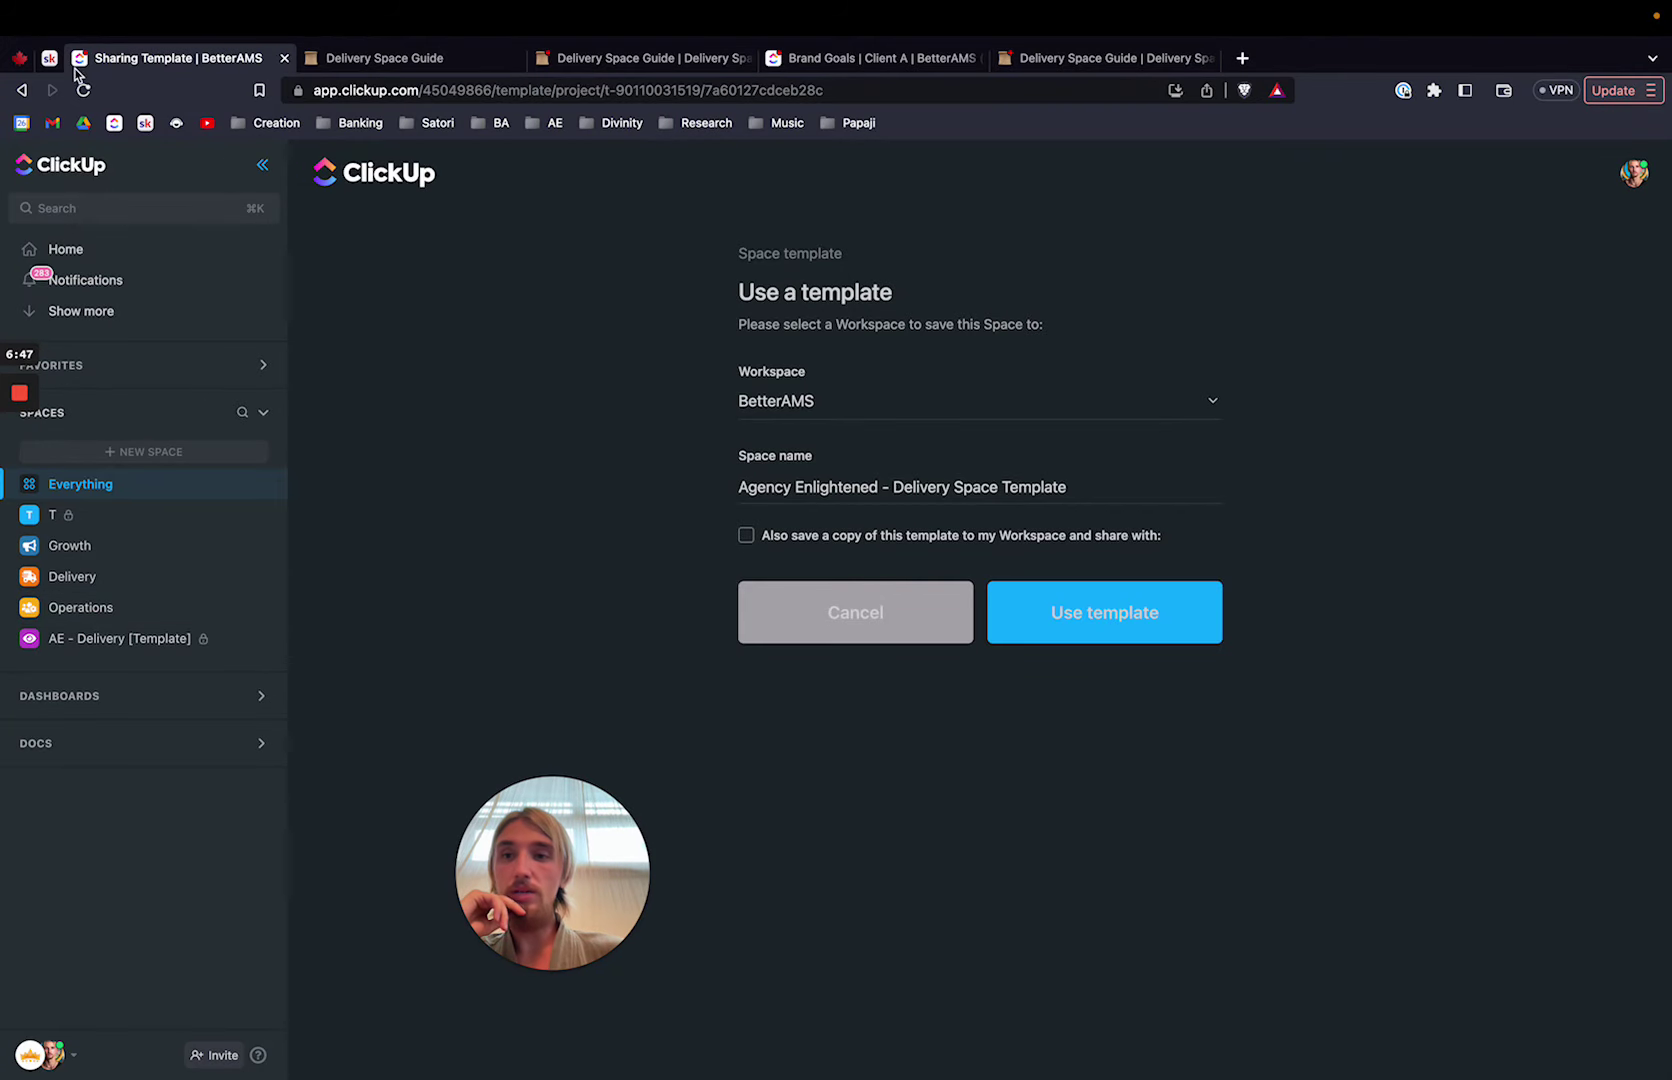
Bring up the Delivery Space Guide's Share this Doc settings
{"action": "left_click", "coordinate": [415, 82]}
{"action": "scroll", "coordinate": [421, 337], "scroll_direction": "up", "scroll_amount": 5}
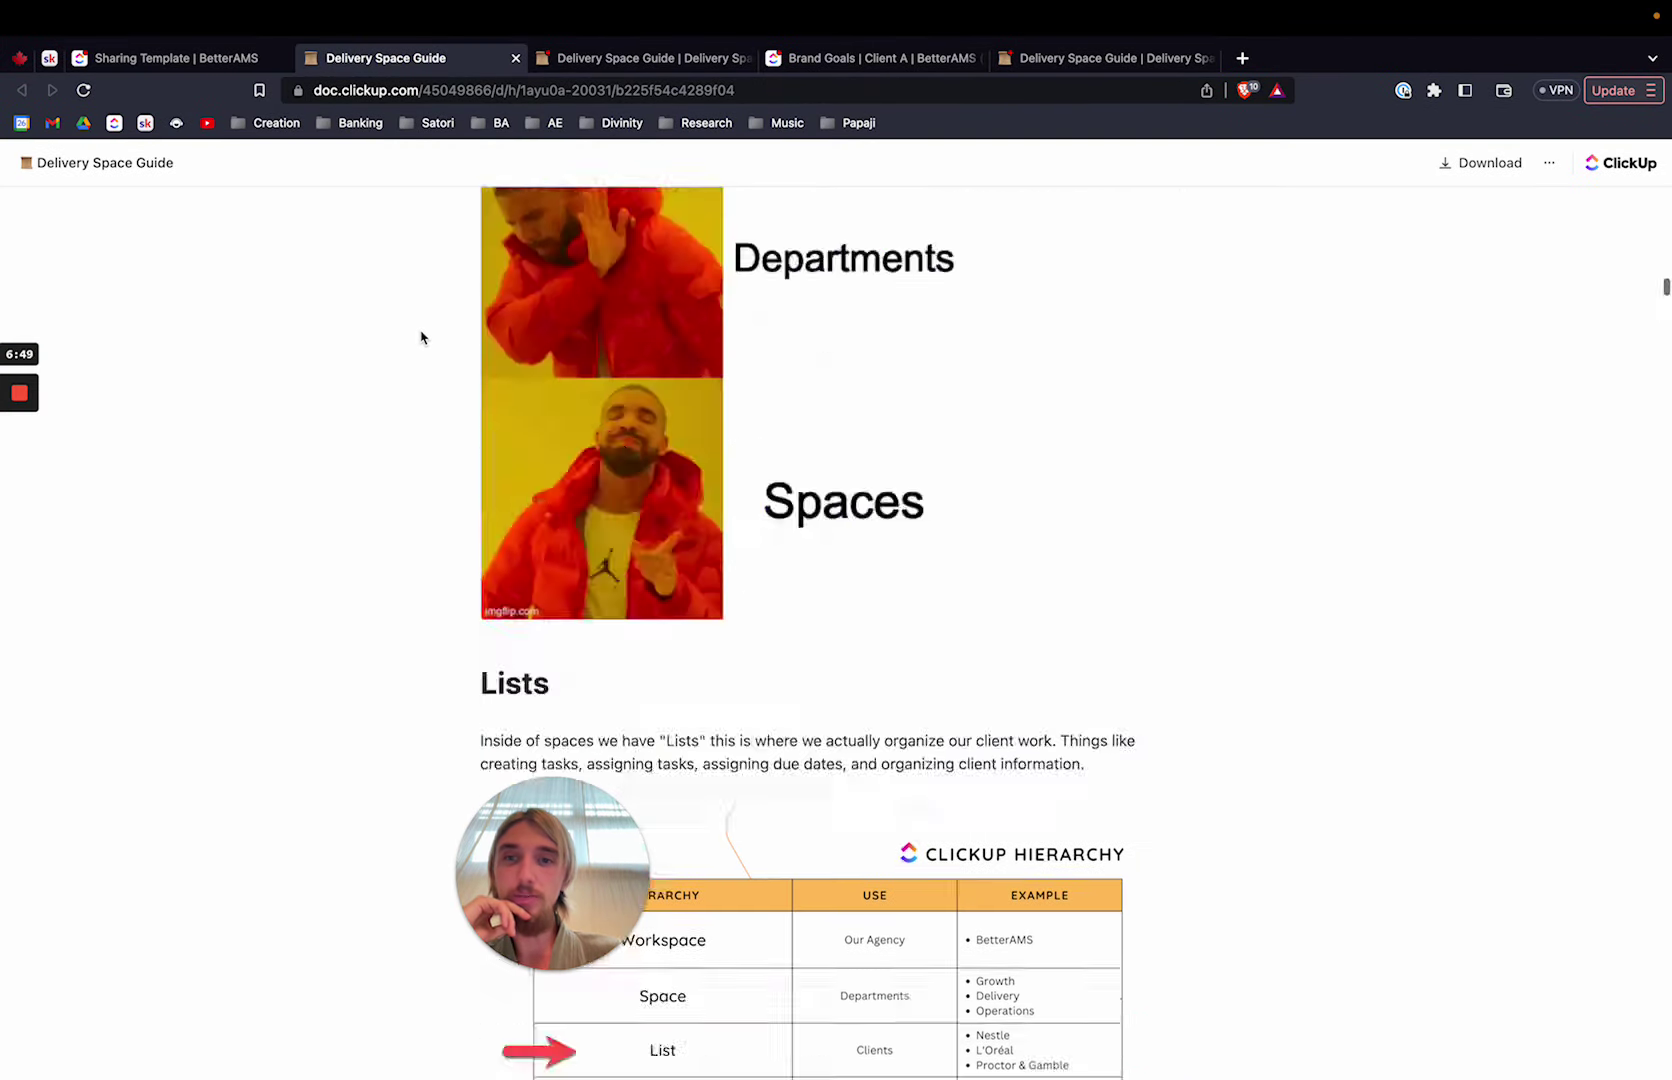
{"action": "scroll", "coordinate": [421, 337], "scroll_direction": "up", "scroll_amount": 10}
{"action": "scroll", "coordinate": [421, 337], "scroll_direction": "up", "scroll_amount": 7}
{"action": "scroll", "coordinate": [530, 472], "scroll_direction": "down", "scroll_amount": 8}
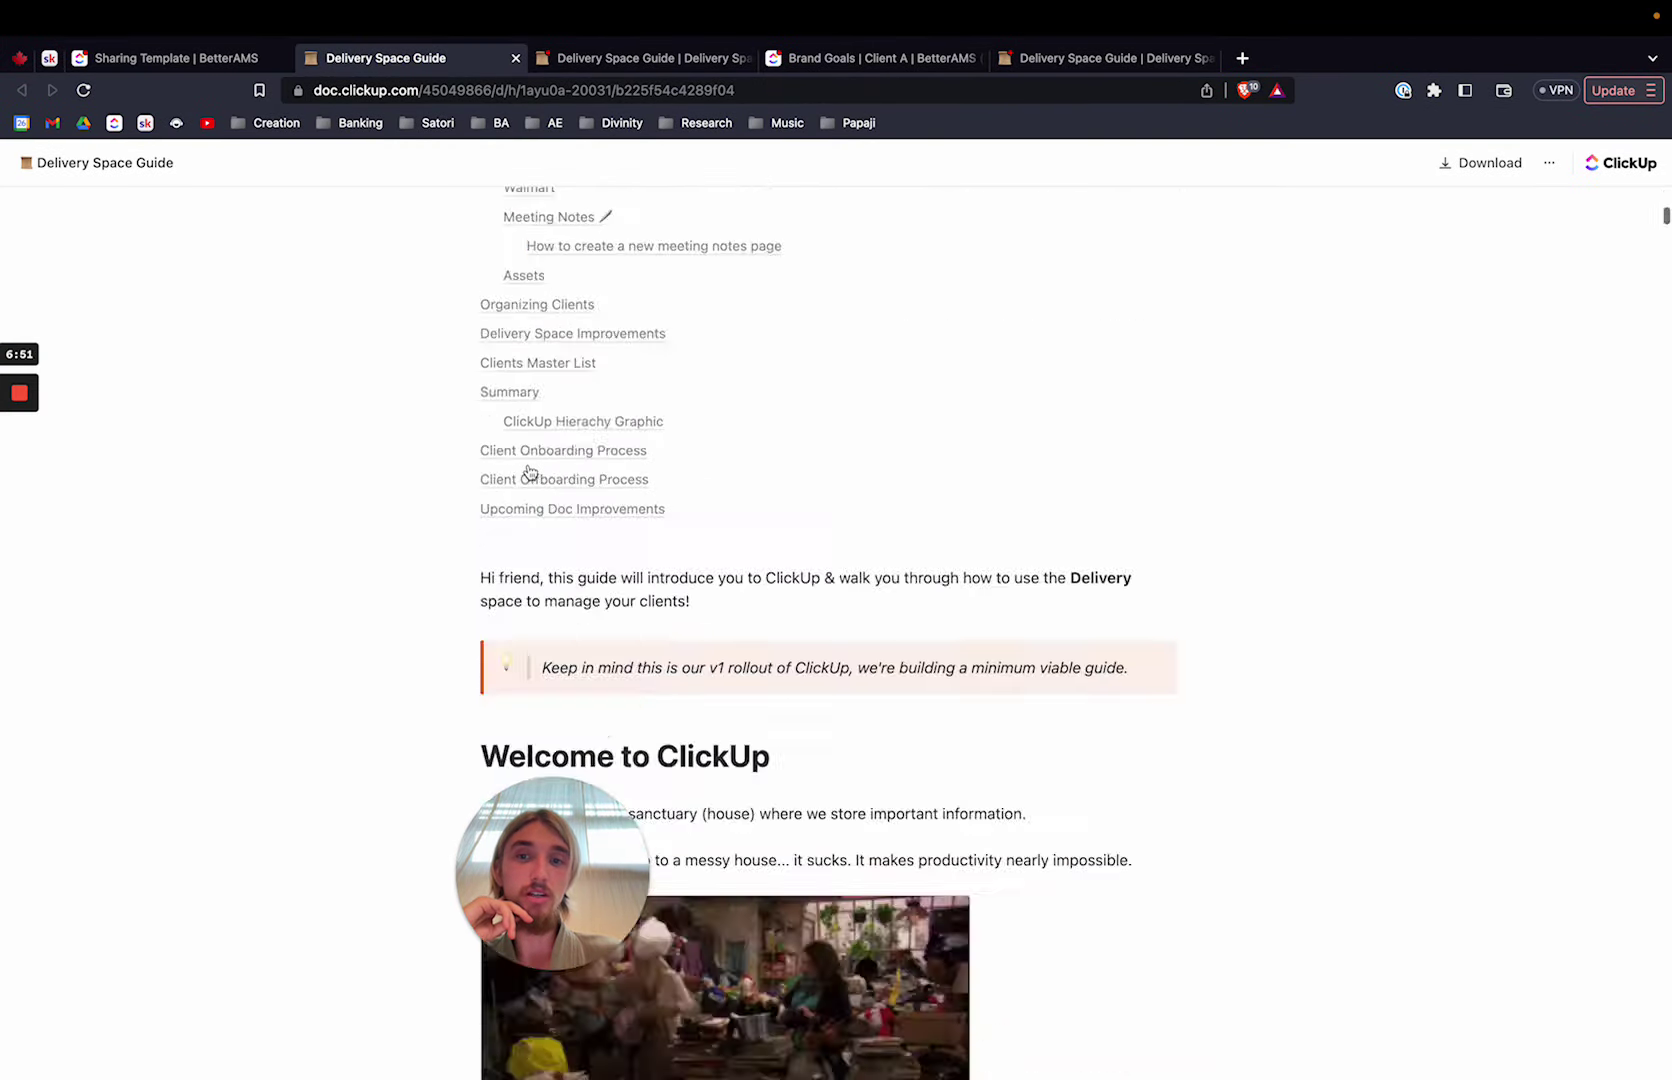
{"action": "scroll", "coordinate": [530, 472], "scroll_direction": "down", "scroll_amount": 10}
{"action": "scroll", "coordinate": [530, 472], "scroll_direction": "down", "scroll_amount": 10}
Leave the Delivery Space Guide sharing settings and return to the Skool Digital Sanctuary lesson with both resources linked
{"action": "scroll", "coordinate": [530, 472], "scroll_direction": "down", "scroll_amount": 8}
{"action": "left_click", "coordinate": [651, 48]}
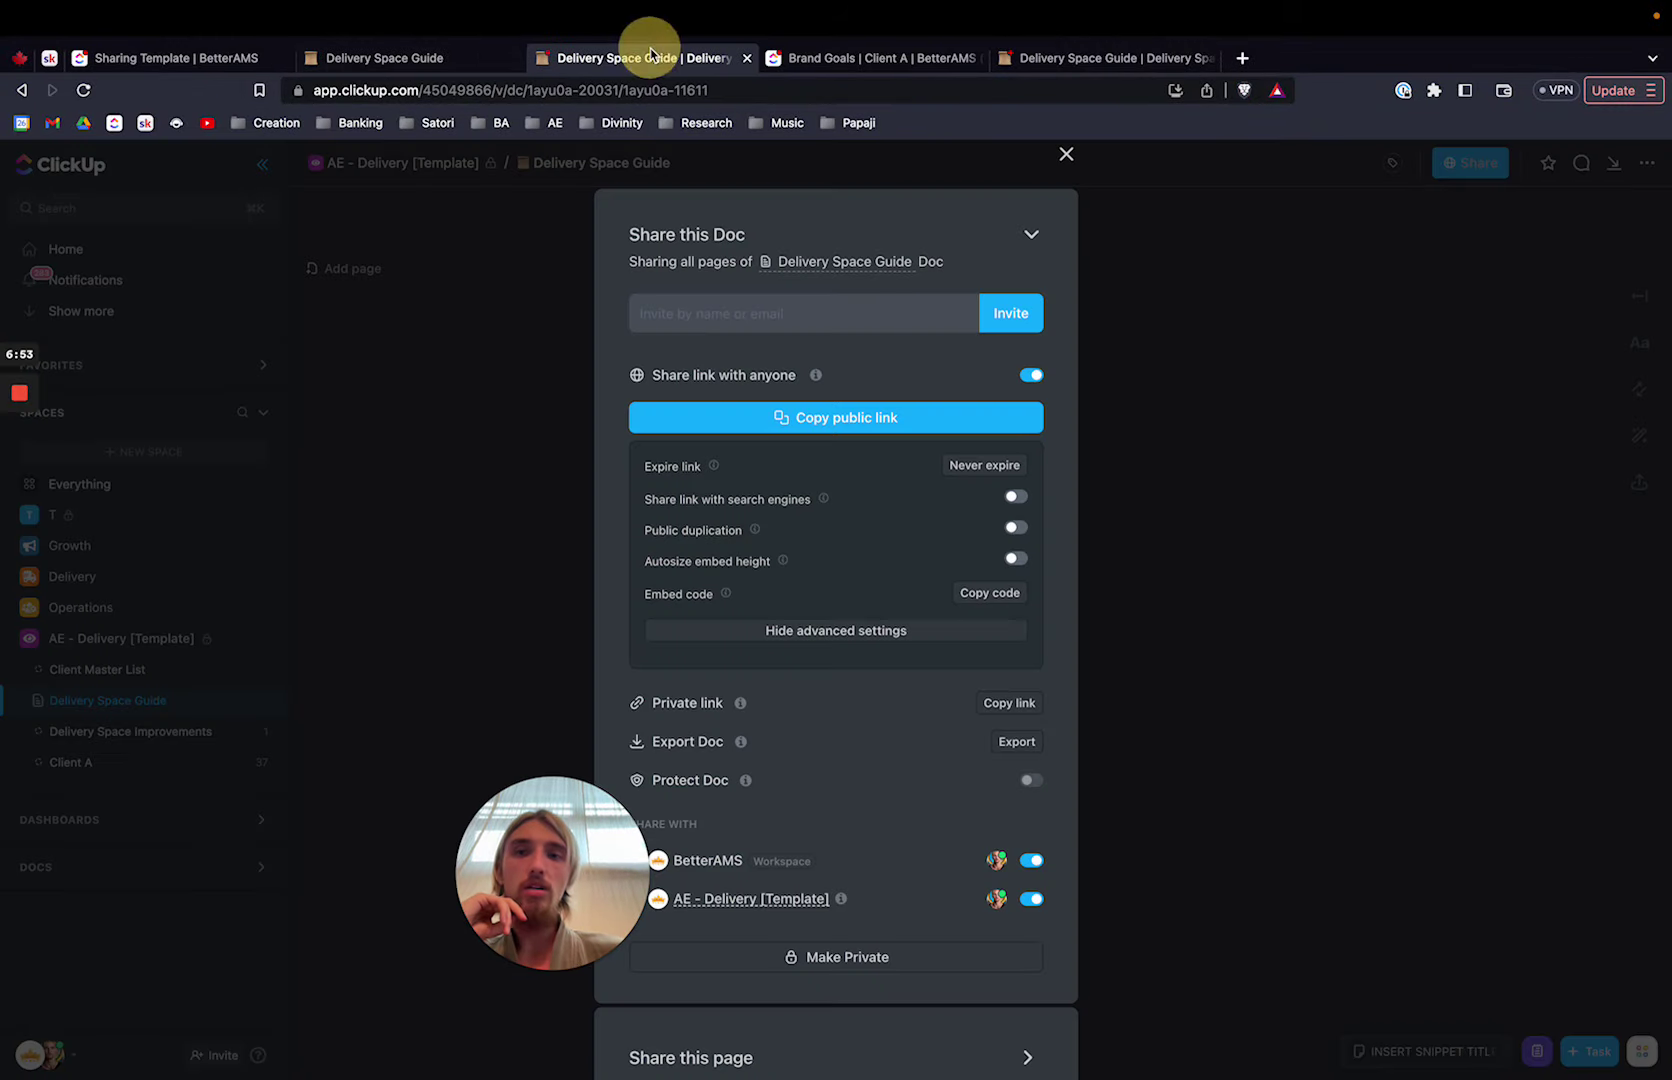
{"action": "left_click", "coordinate": [162, 57]}
{"action": "left_click", "coordinate": [49, 57]}
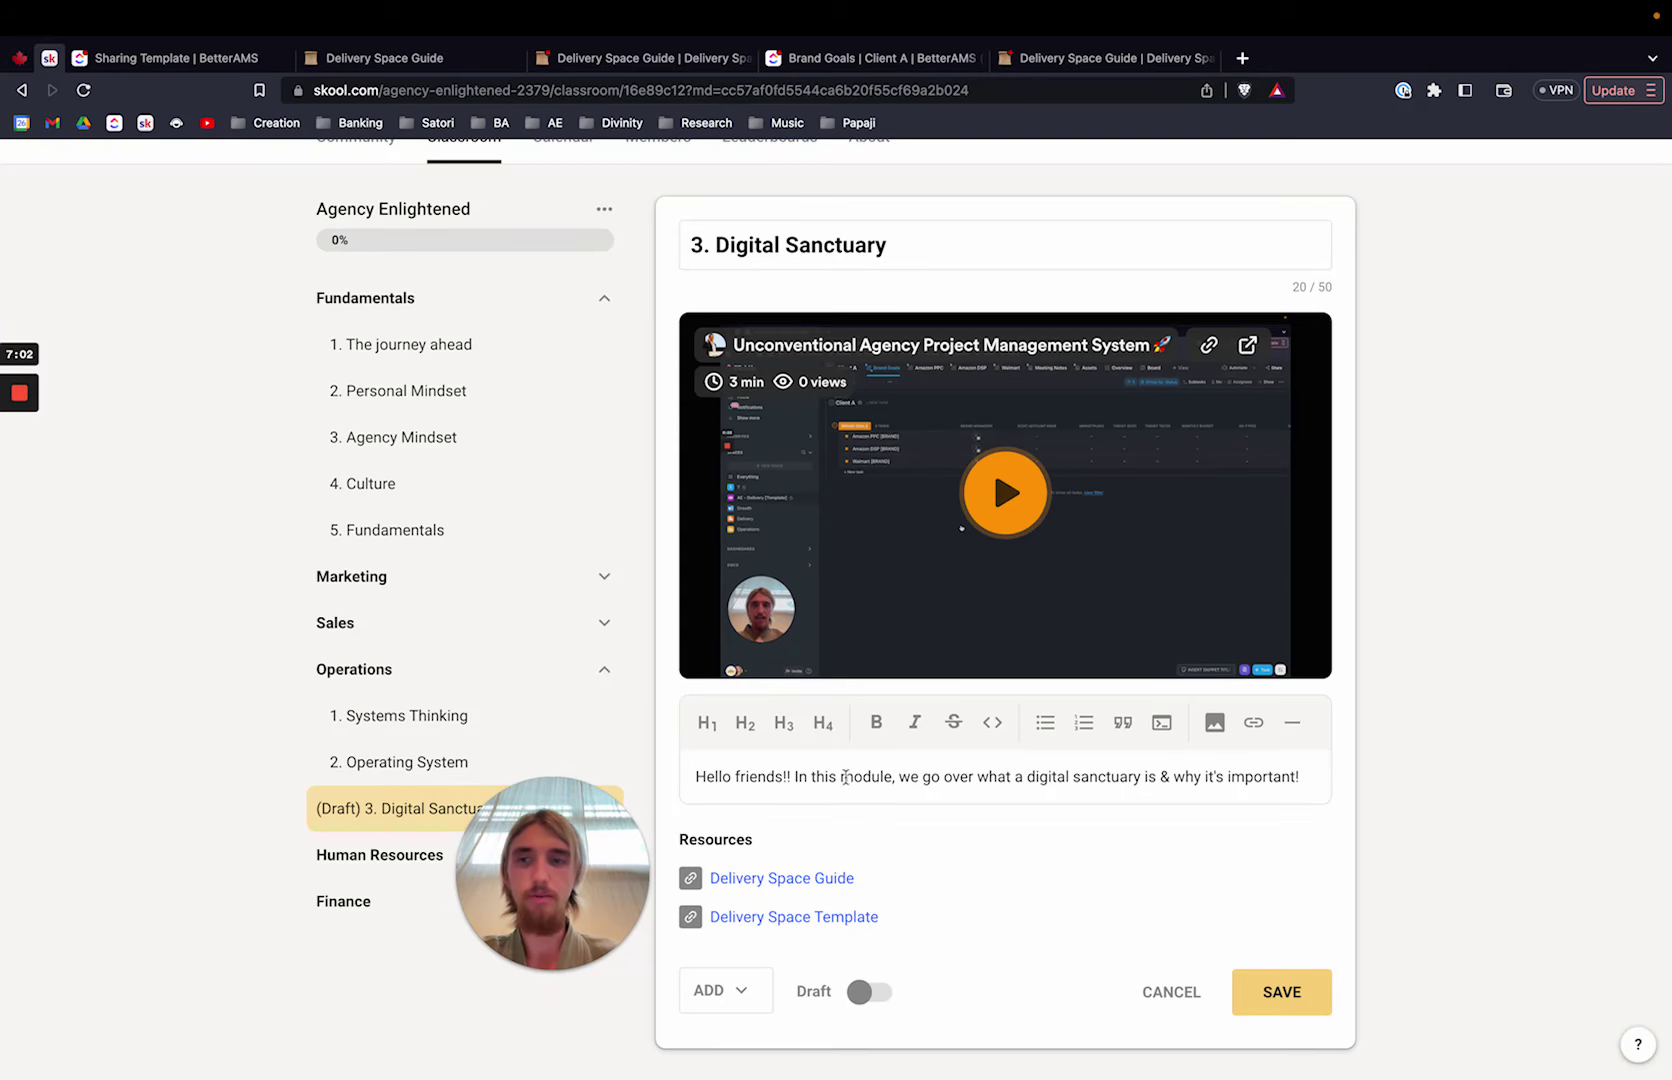
{"action": "mouse_move", "coordinate": [20, 392]}
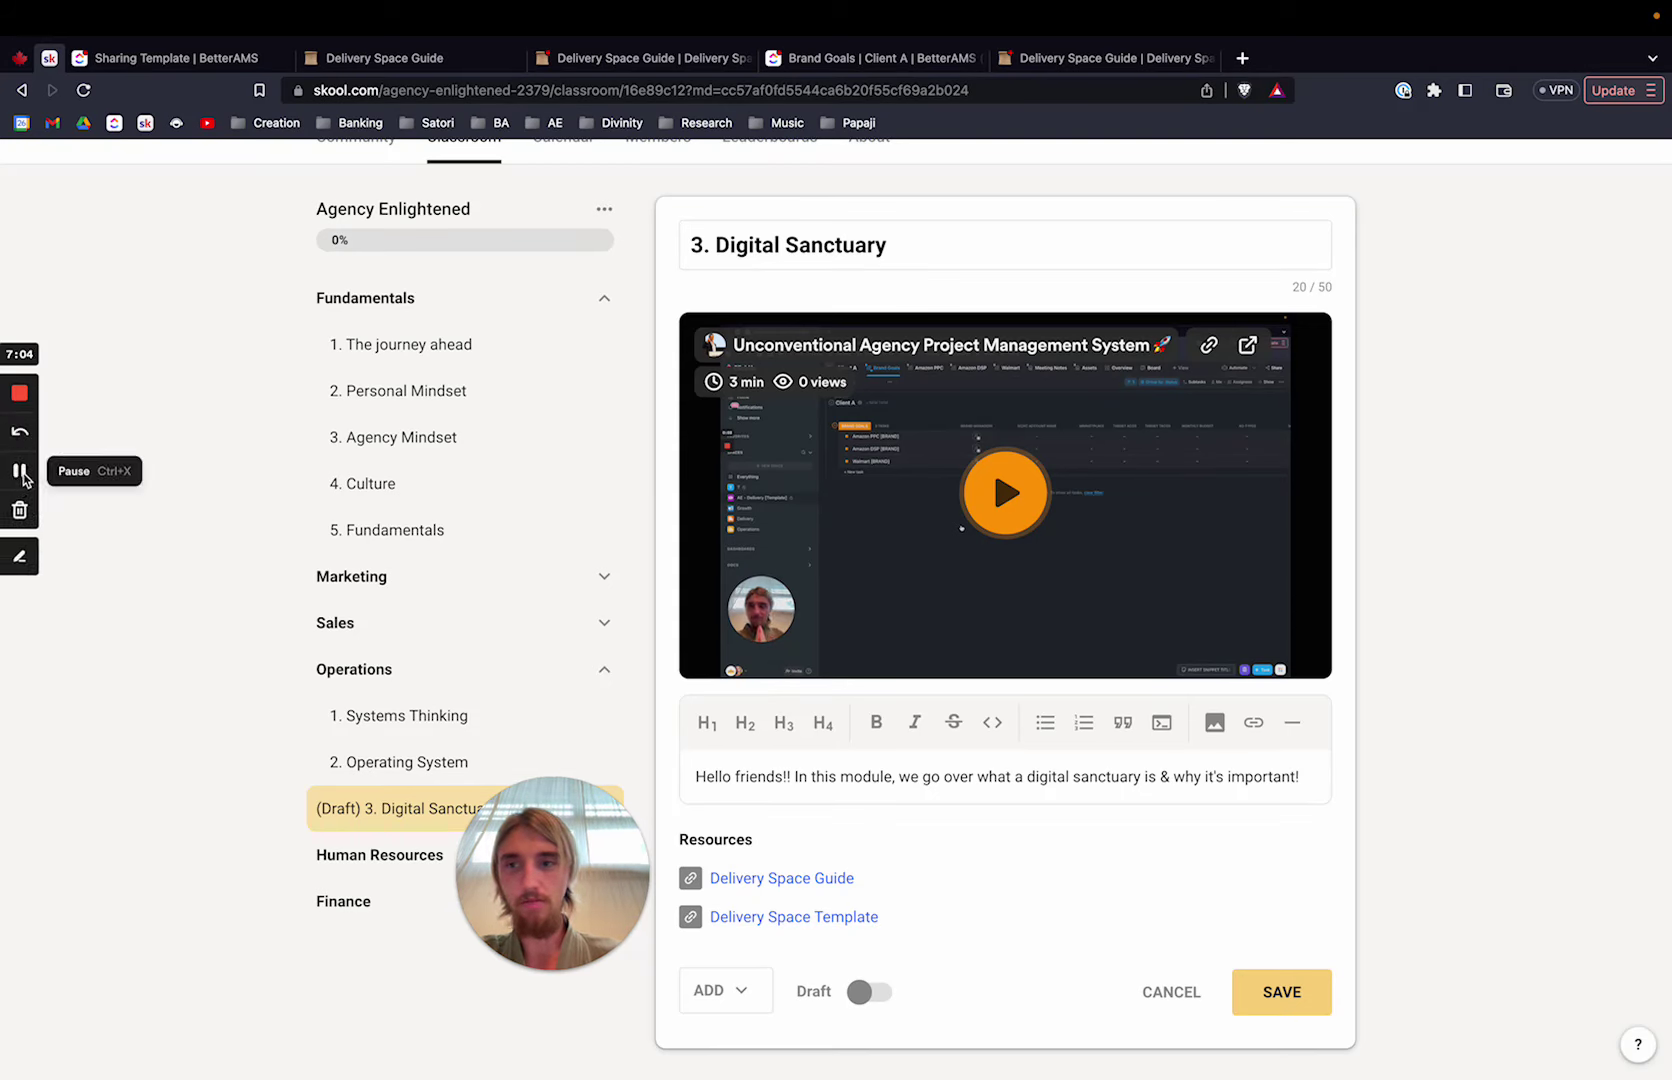
Review ClickUp's Impact affiliate signup form, then move to the workspace Rewards settings page
{"action": "left_click", "coordinate": [17, 474]}
{"action": "scroll", "coordinate": [511, 653], "scroll_direction": "down", "scroll_amount": 1}
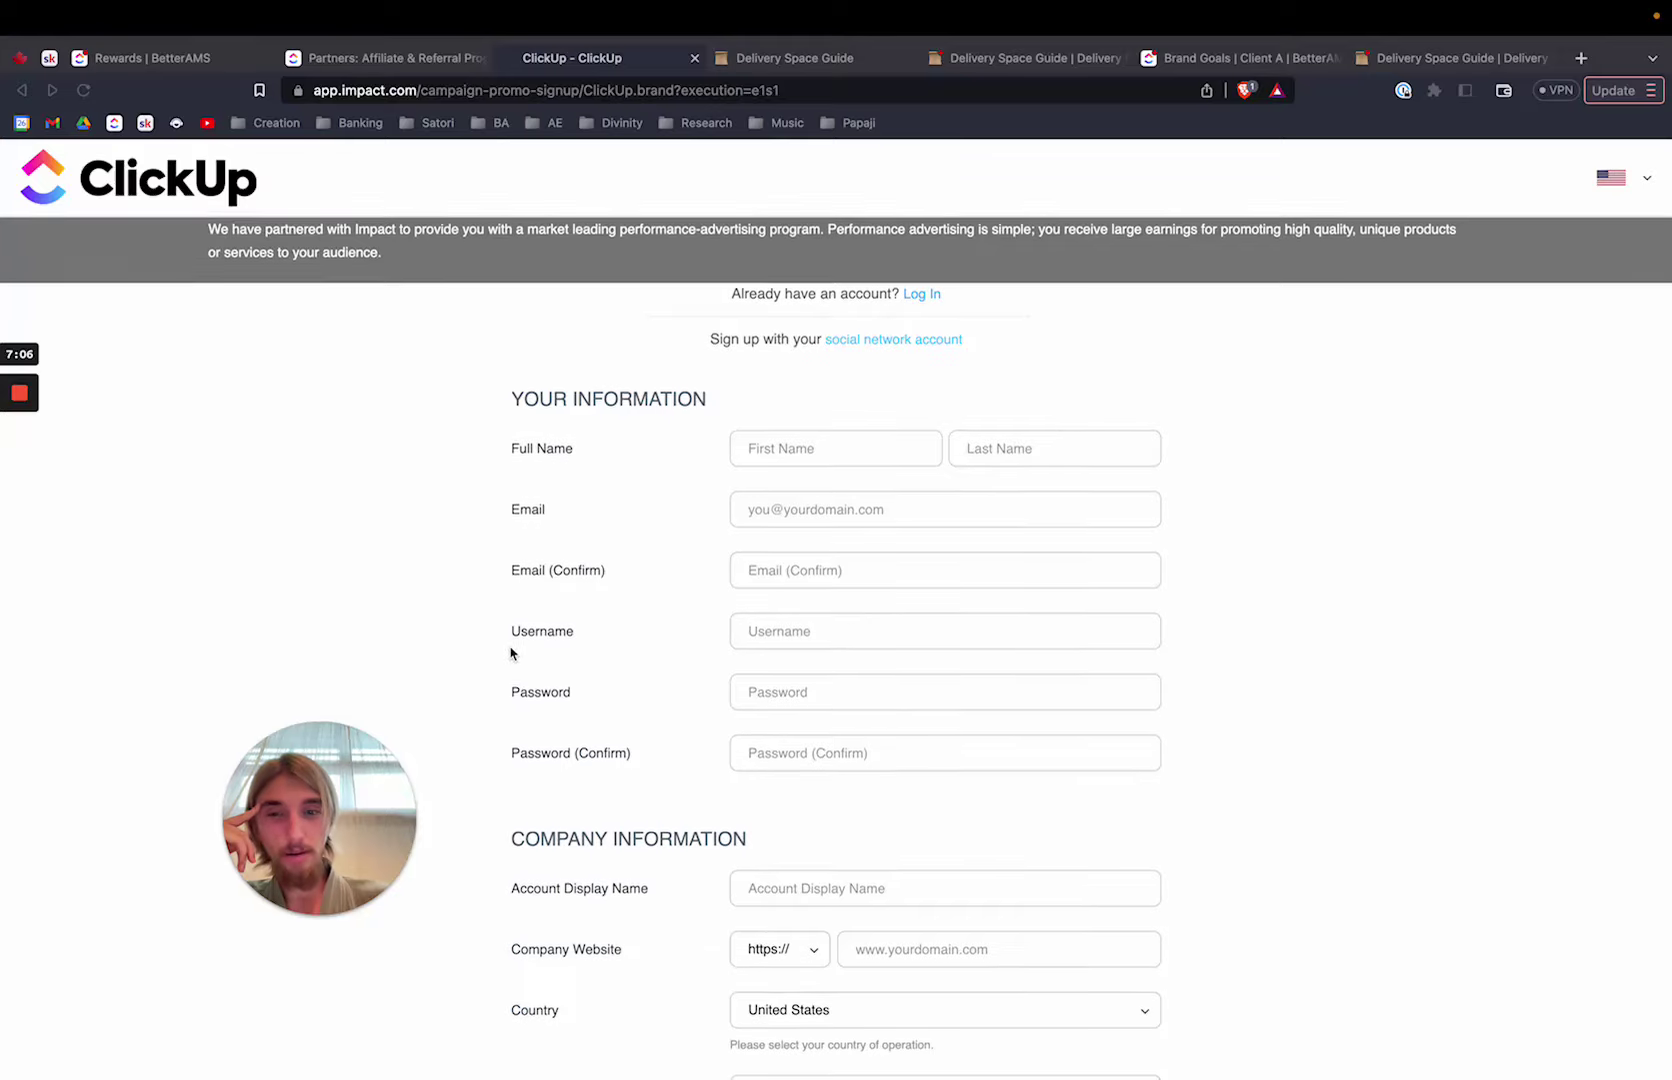
{"action": "scroll", "coordinate": [511, 653], "scroll_direction": "down", "scroll_amount": 9}
{"action": "scroll", "coordinate": [511, 653], "scroll_direction": "down", "scroll_amount": 6}
{"action": "scroll", "coordinate": [511, 654], "scroll_direction": "up", "scroll_amount": 11}
{"action": "scroll", "coordinate": [511, 653], "scroll_direction": "up", "scroll_amount": 4}
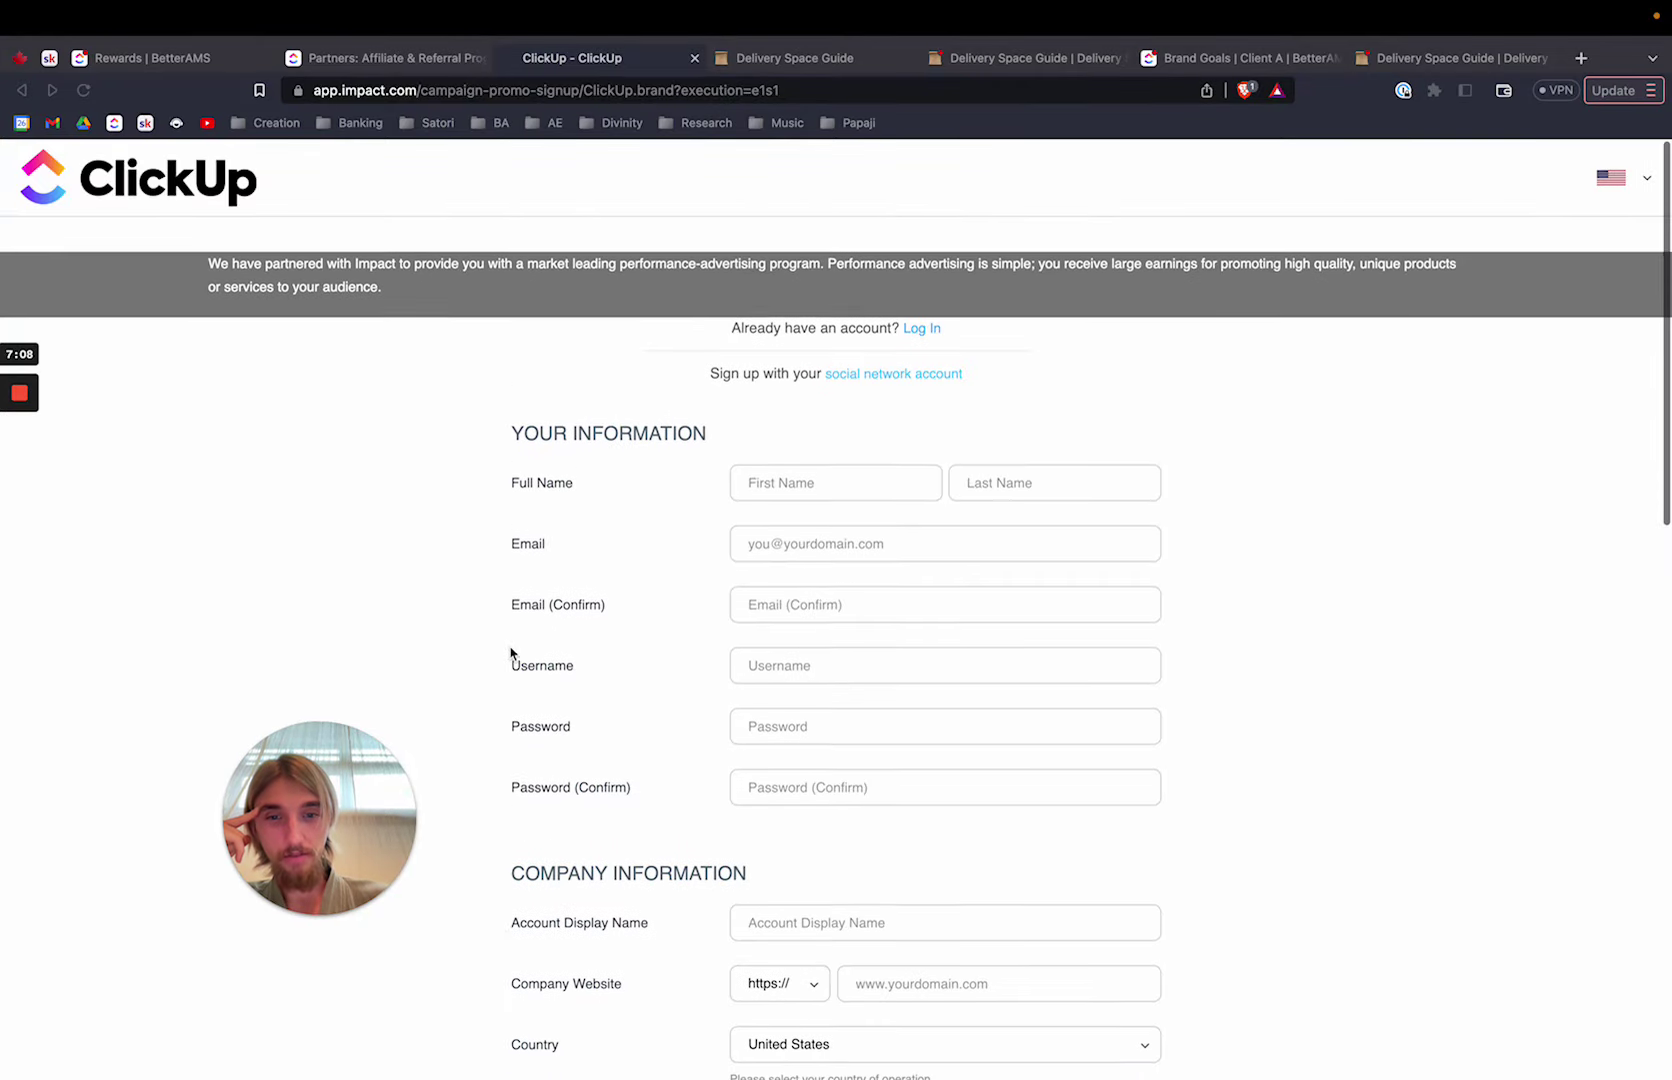
{"action": "scroll", "coordinate": [597, 828], "scroll_direction": "down", "scroll_amount": 6}
{"action": "scroll", "coordinate": [687, 620], "scroll_direction": "down", "scroll_amount": 3}
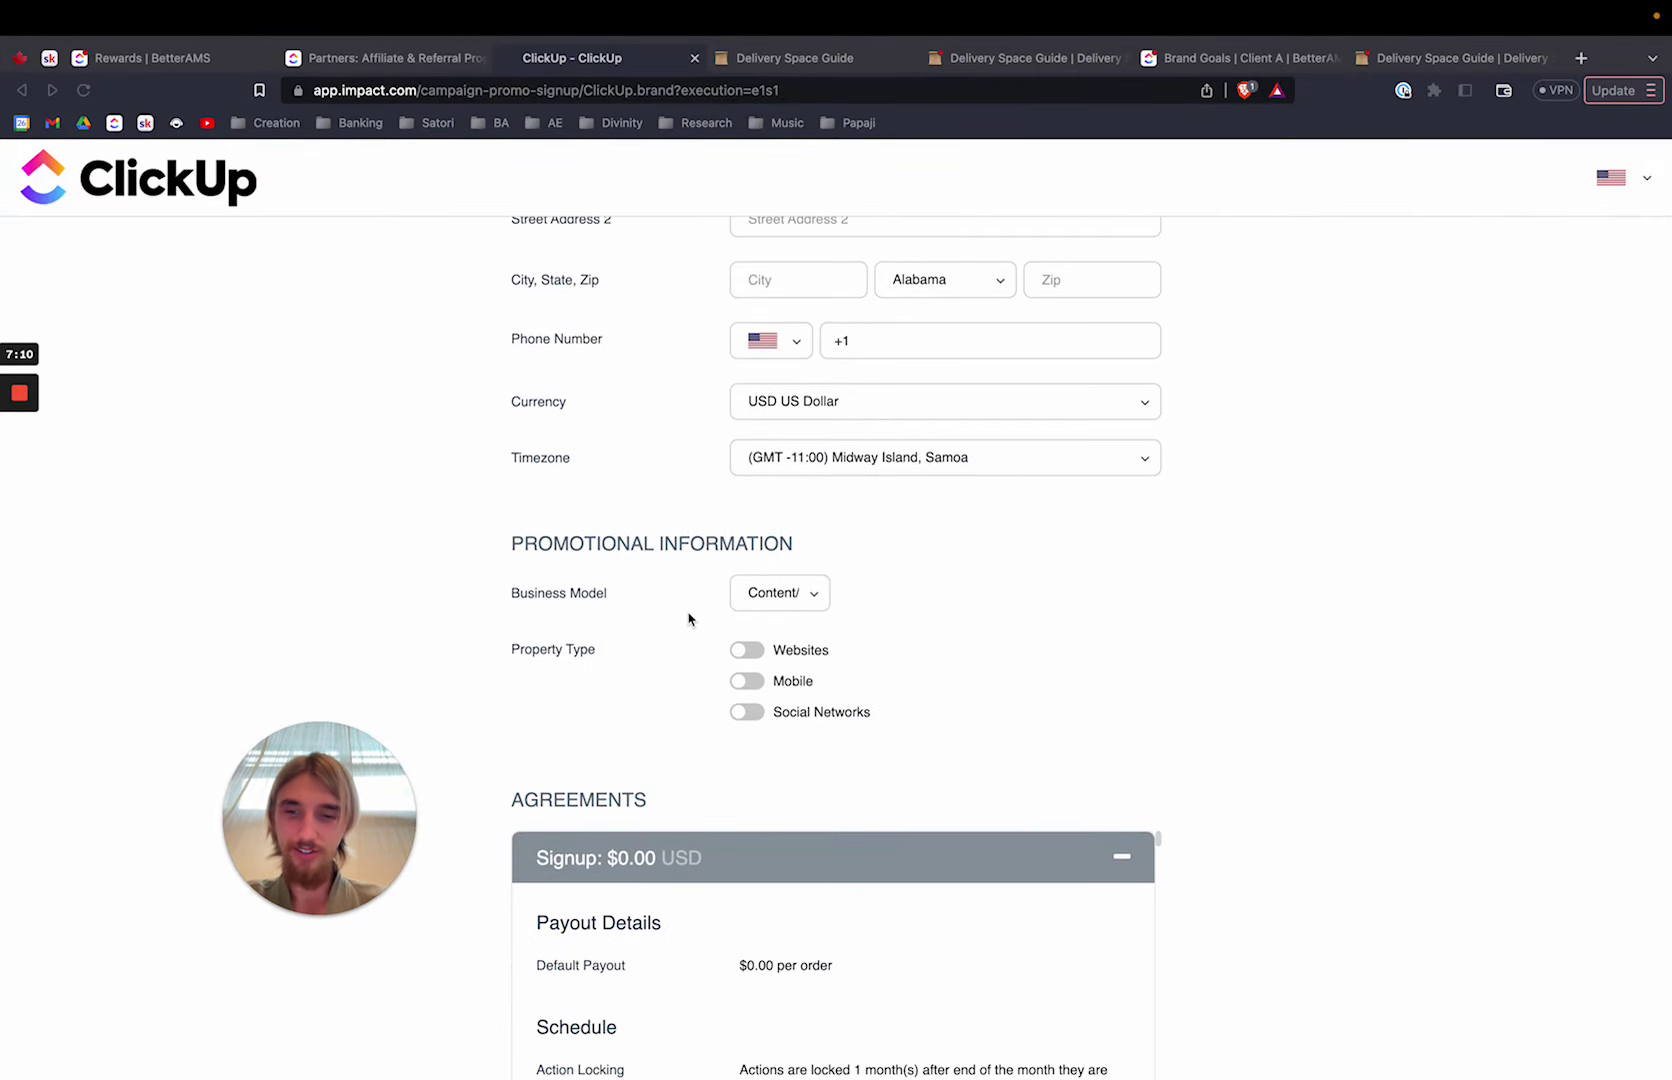
{"action": "left_click", "coordinate": [400, 58]}
{"action": "left_click", "coordinate": [216, 60]}
{"action": "mouse_move", "coordinate": [18, 393]}
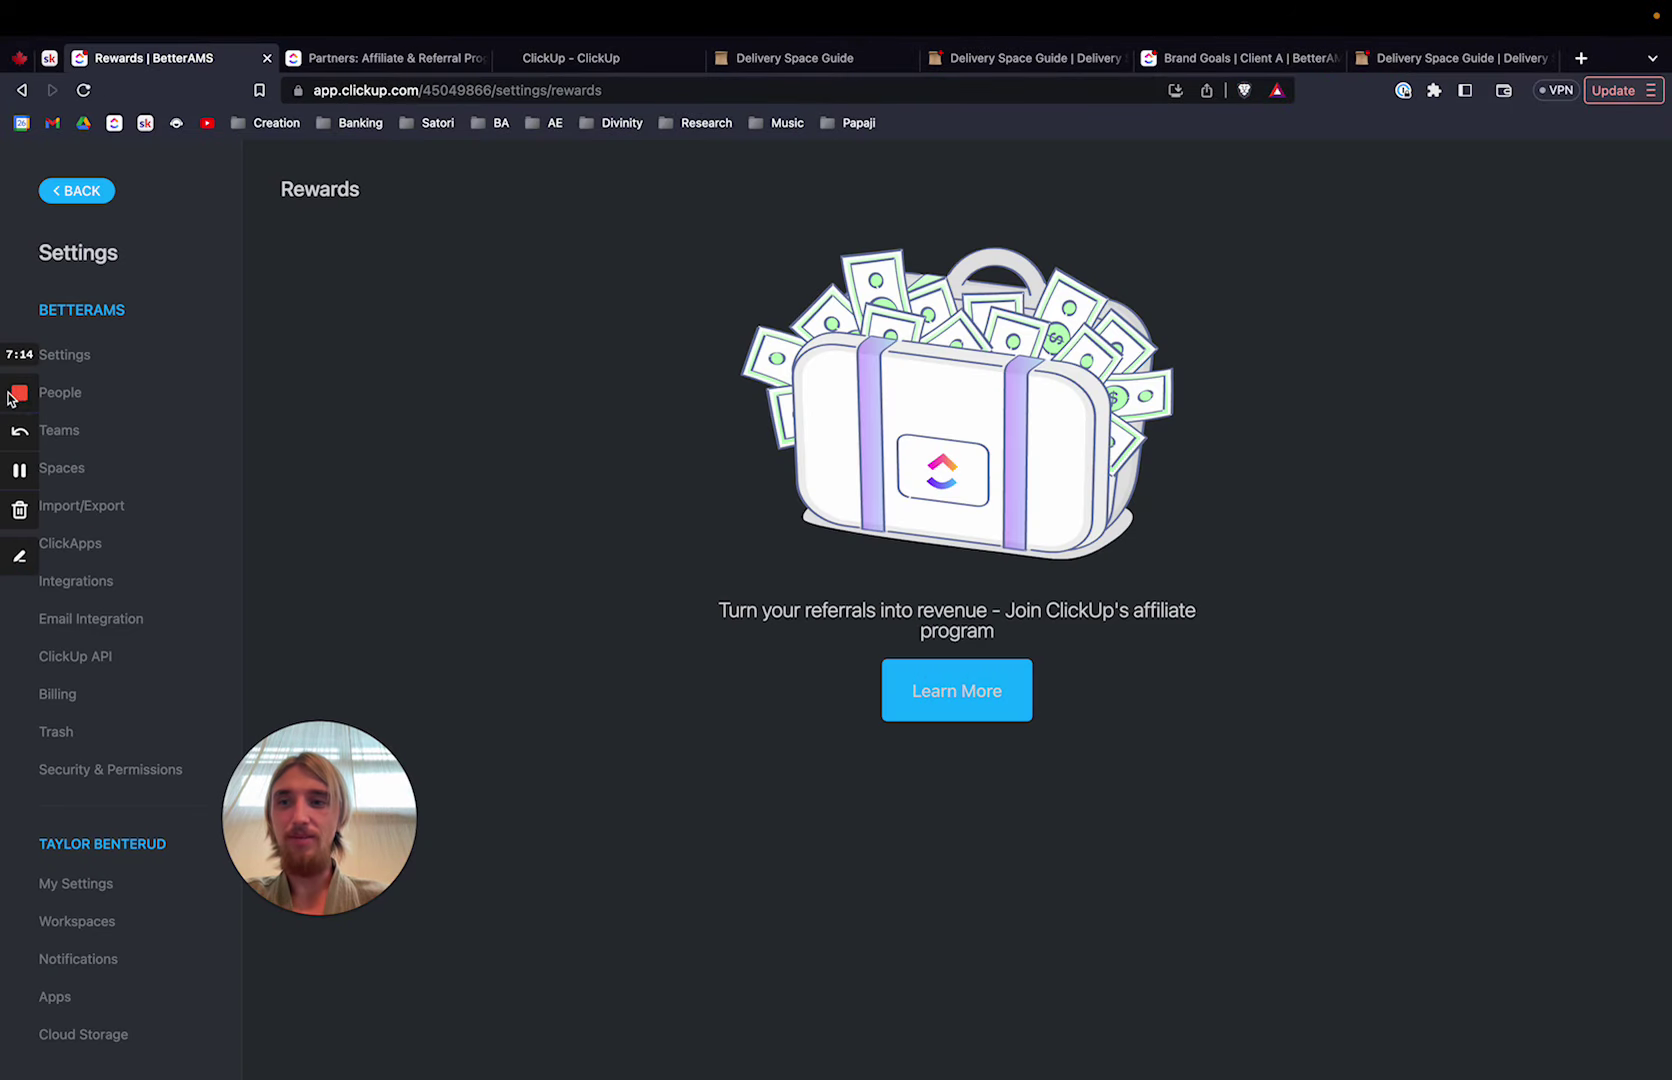